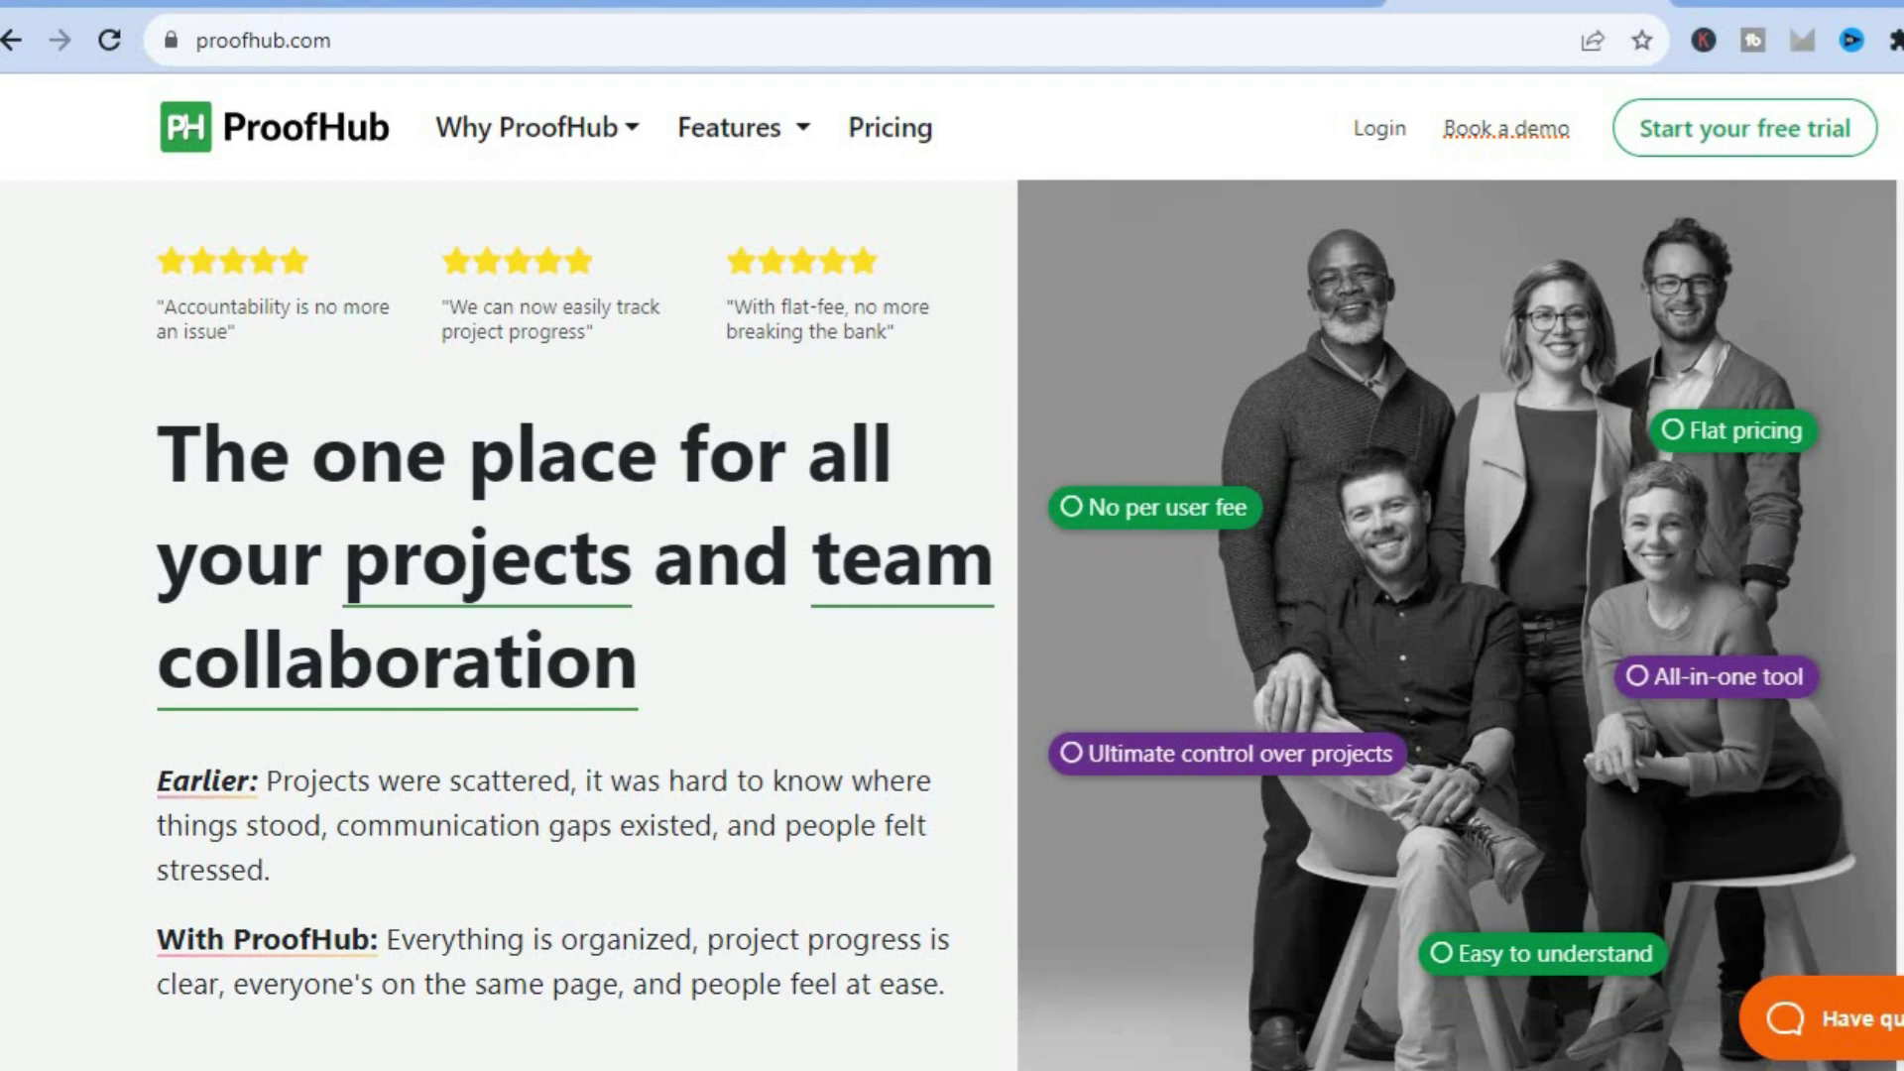
- Look through the ProofHub homepage from the intro and customer logos down to the Projects & Tasks section
{"action": "scroll", "coordinate": [952, 625], "scroll_direction": "down", "scroll_amount": 2}
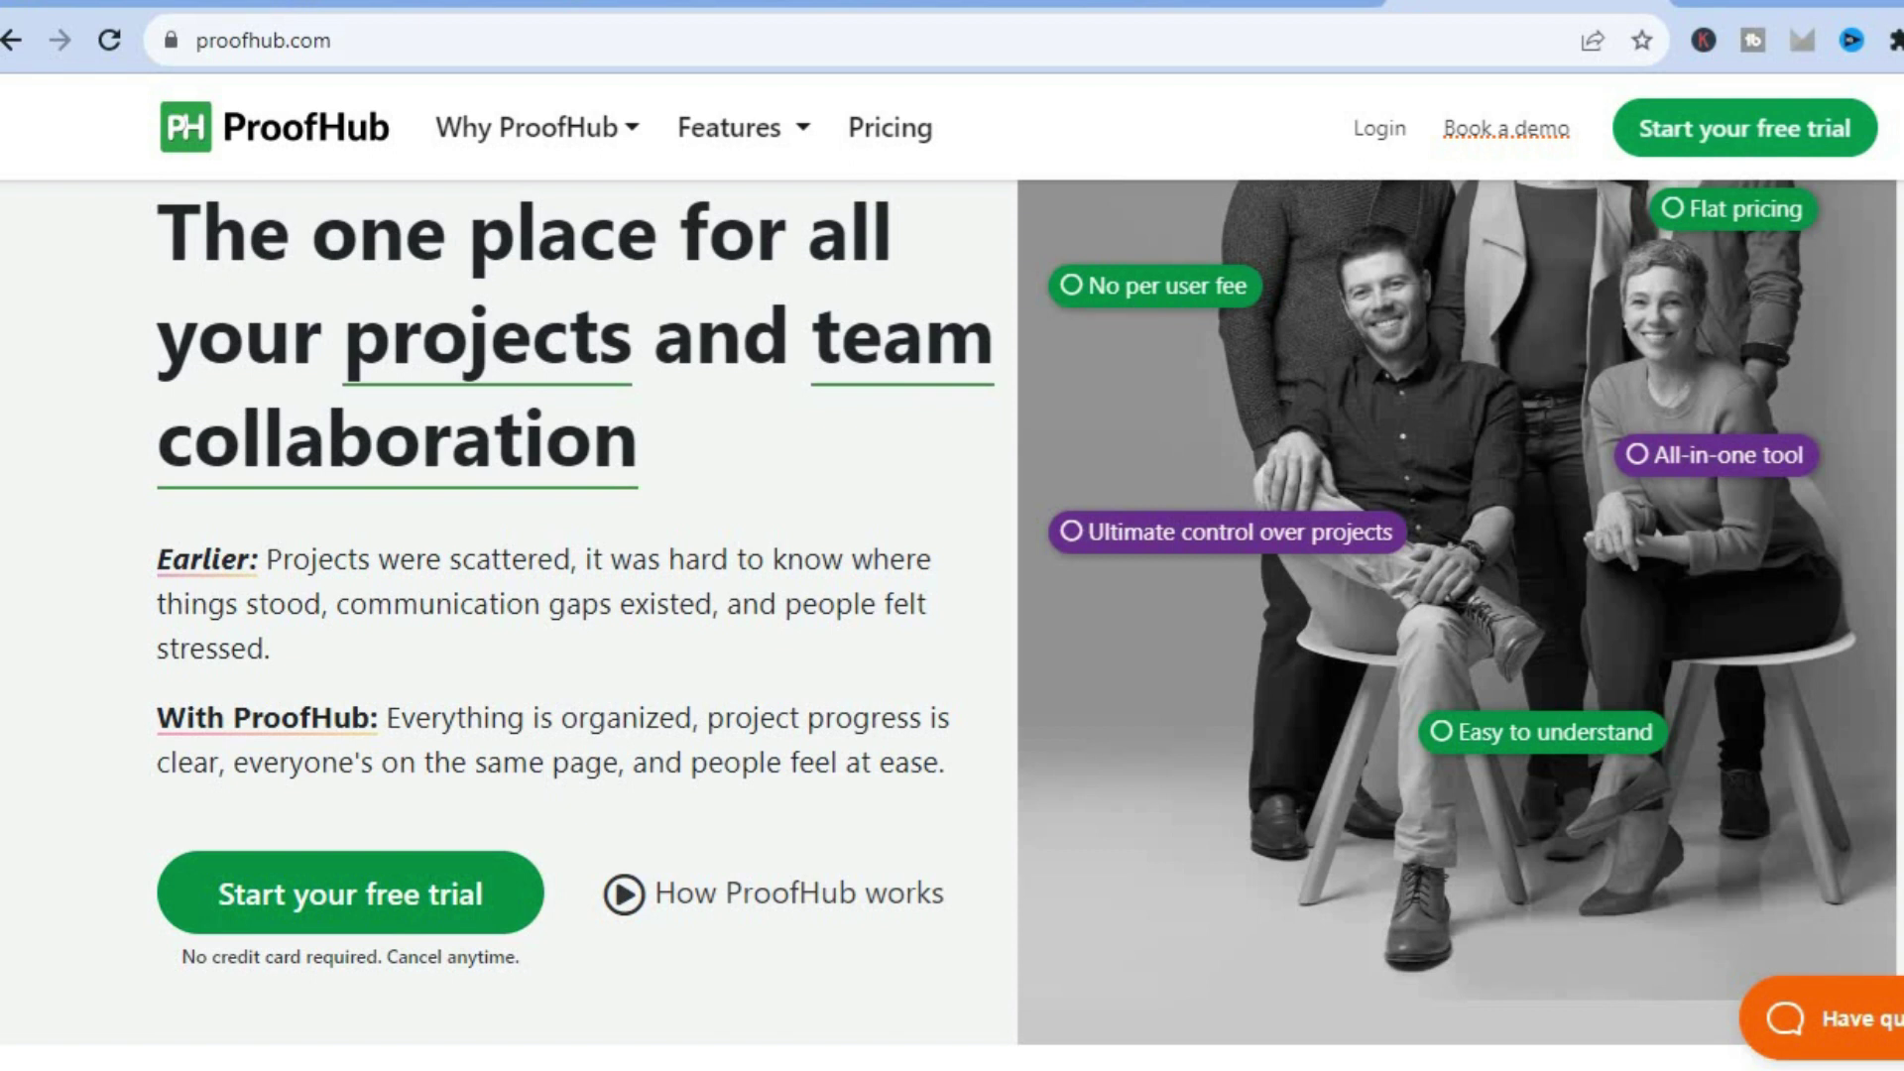
{"action": "scroll", "coordinate": [952, 613], "scroll_direction": "down", "scroll_amount": 2}
{"action": "scroll", "coordinate": [952, 525], "scroll_direction": "down", "scroll_amount": 3}
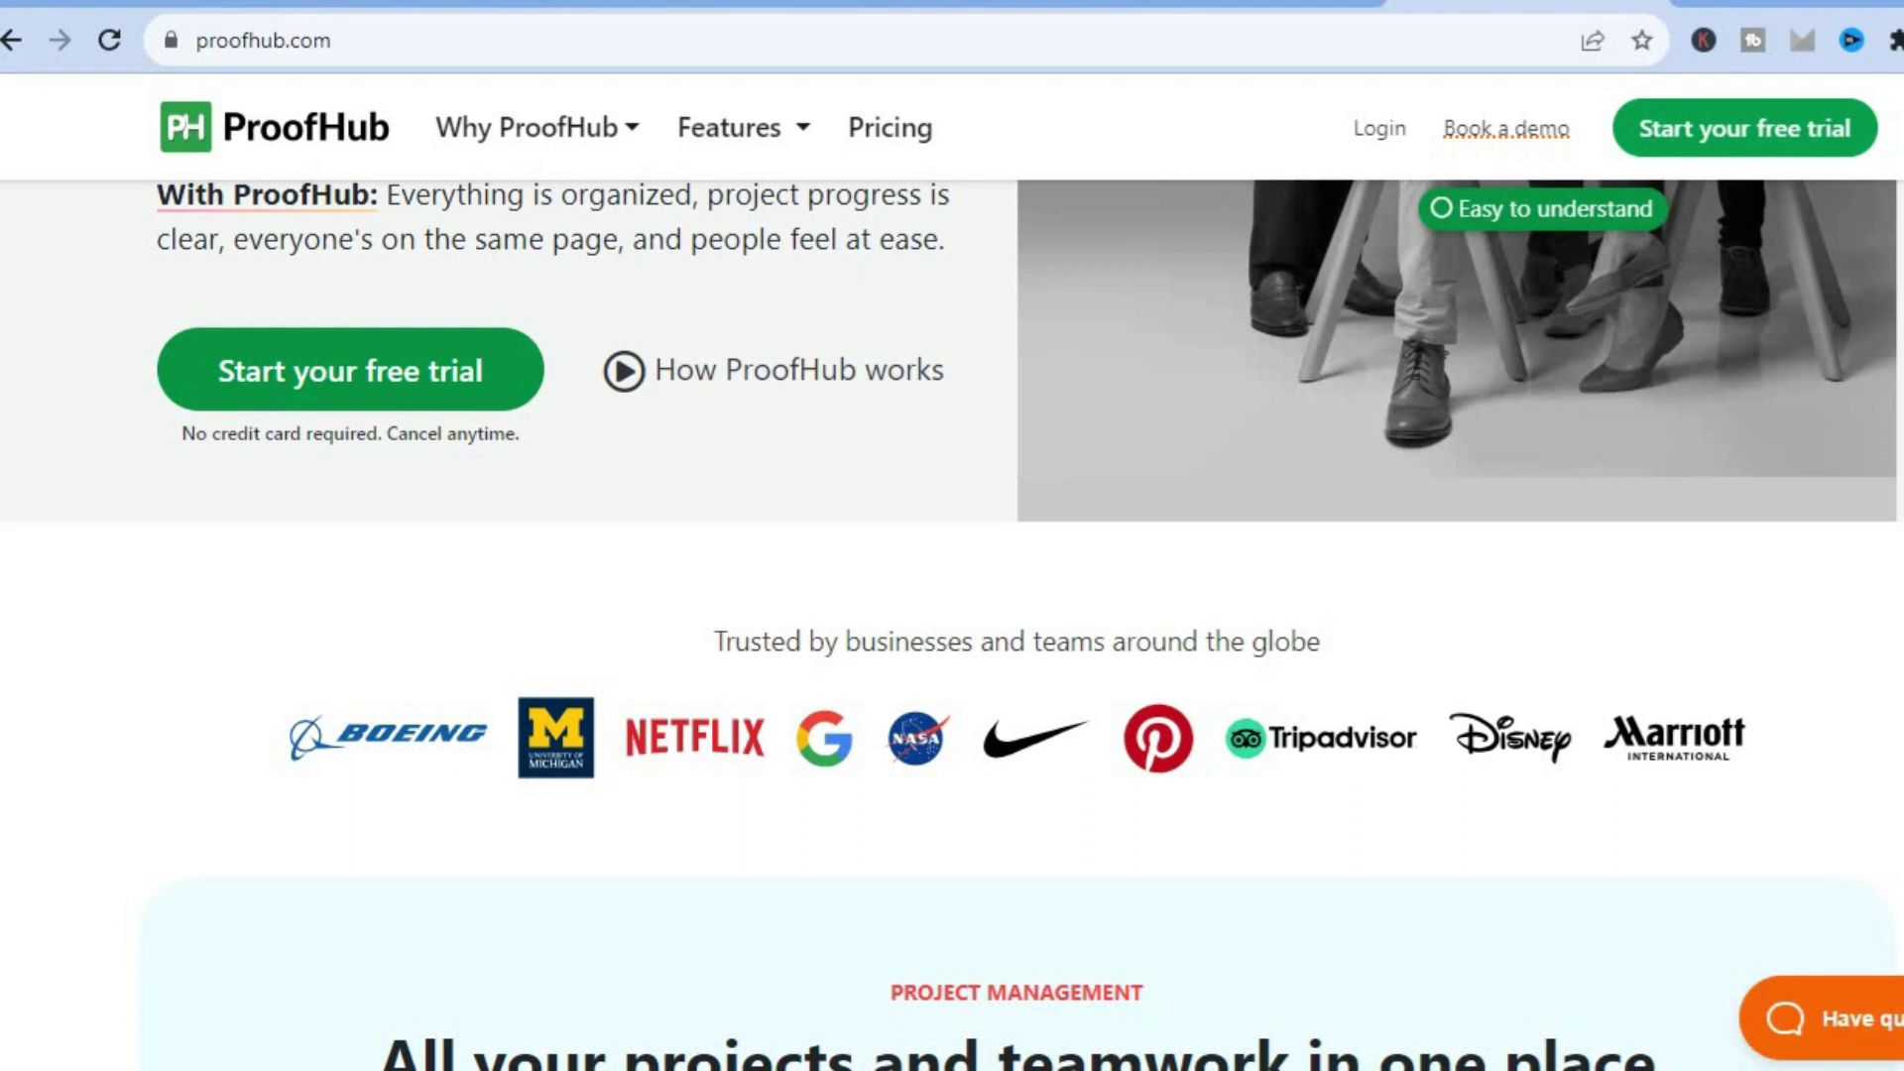
{"action": "scroll", "coordinate": [952, 625], "scroll_direction": "down", "scroll_amount": 1}
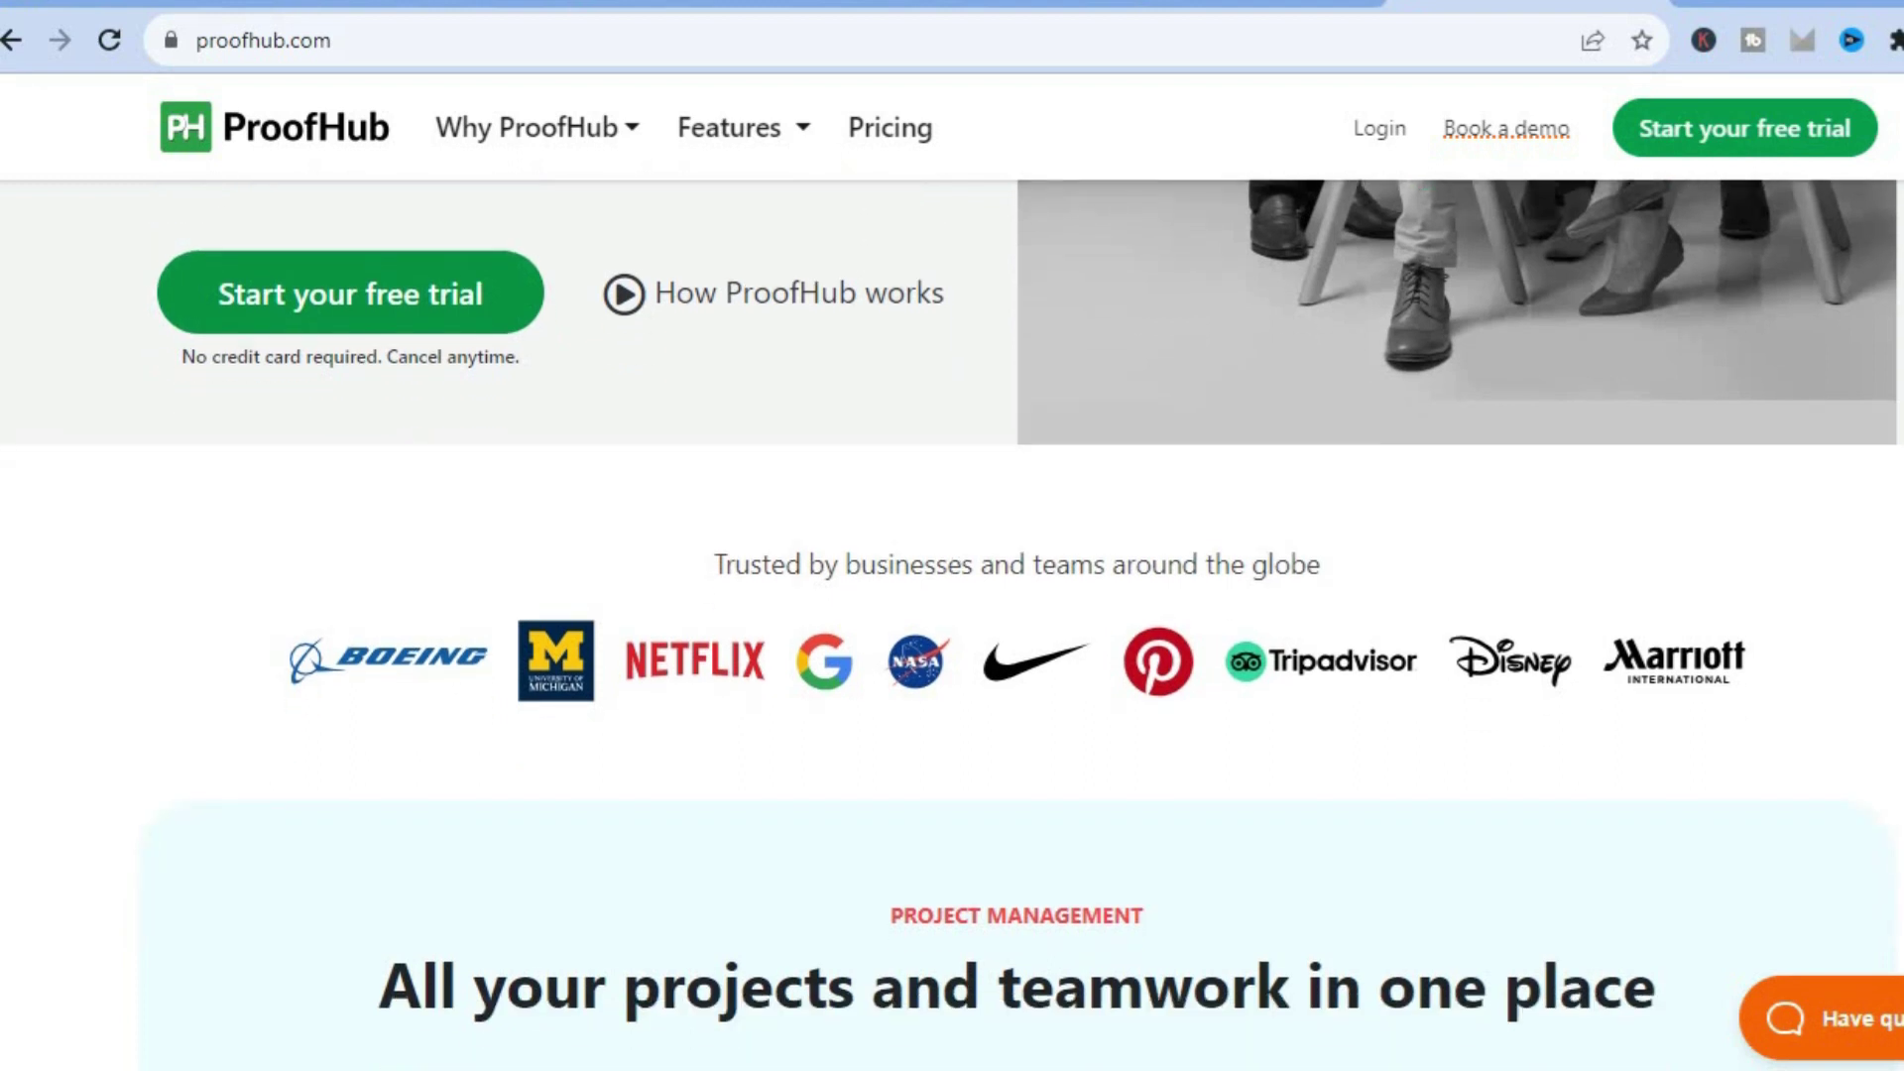
{"action": "scroll", "coordinate": [952, 601], "scroll_direction": "down", "scroll_amount": 1}
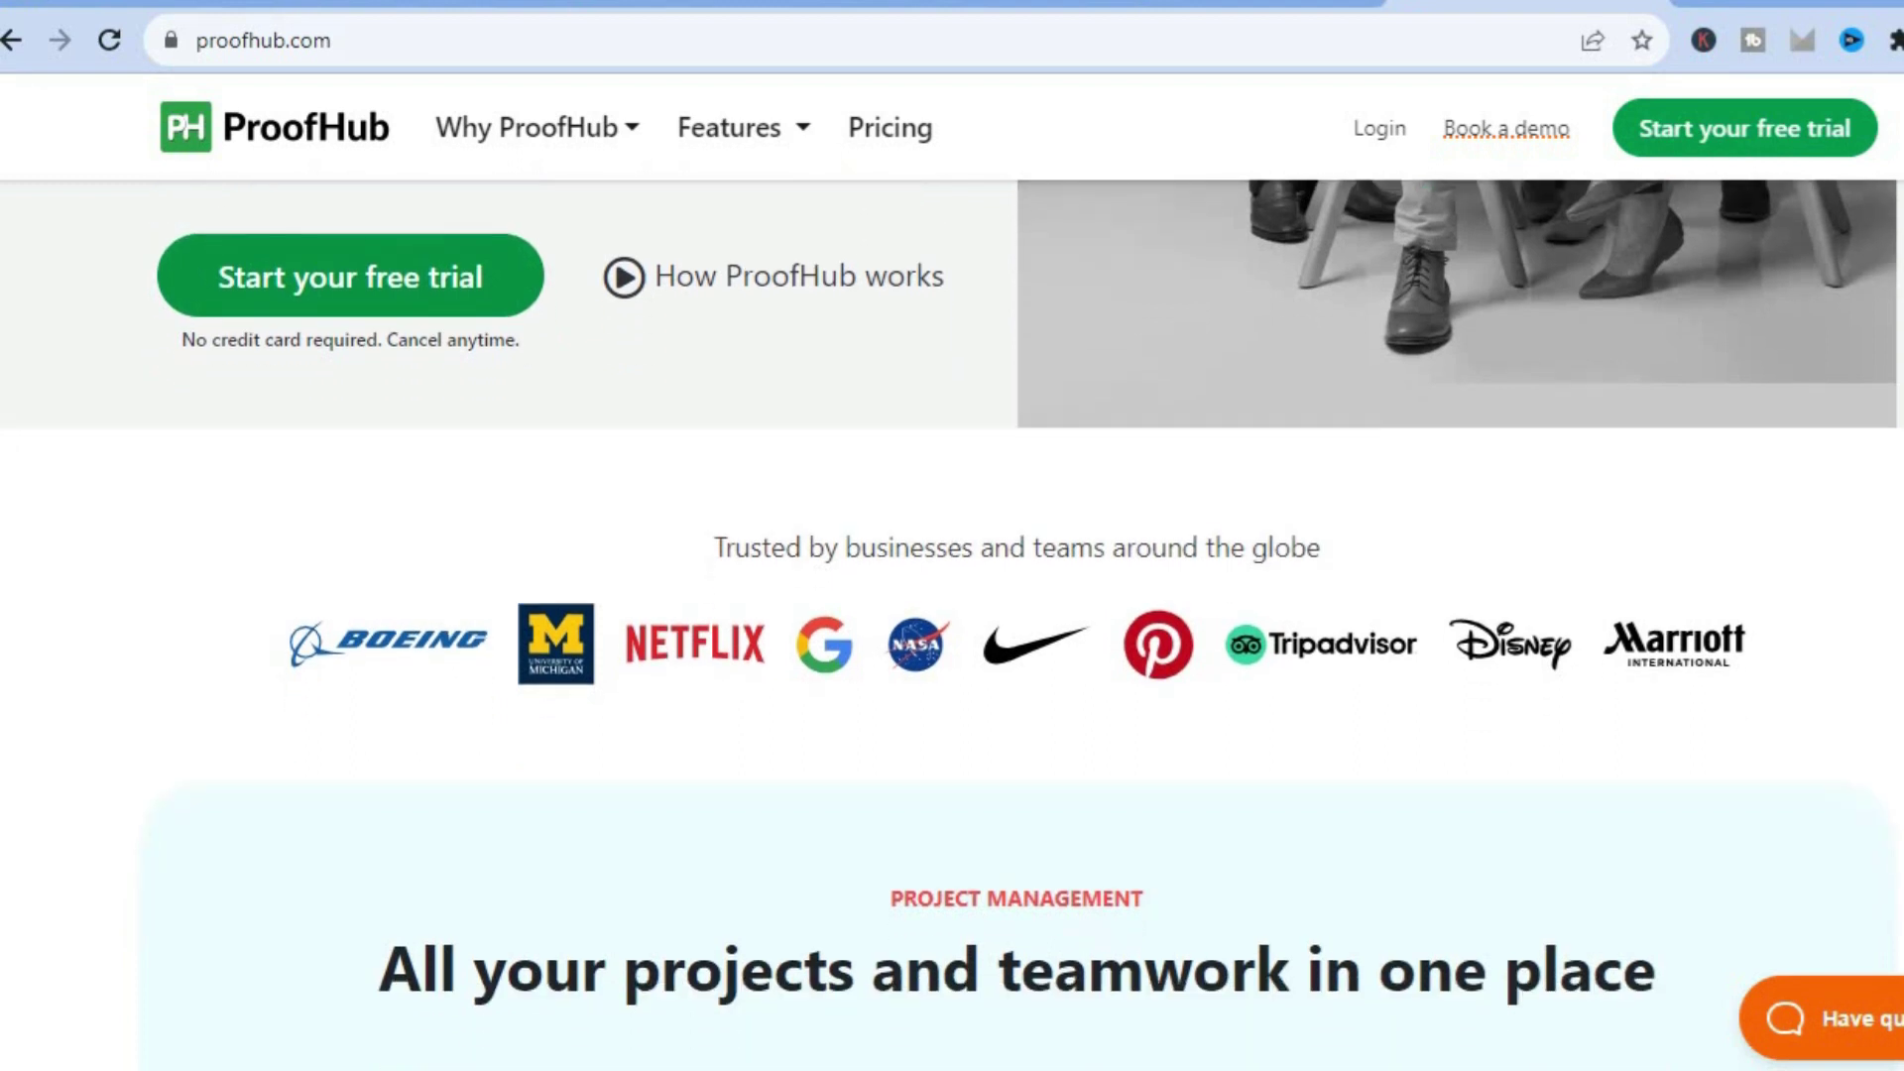
{"action": "scroll", "coordinate": [952, 625], "scroll_direction": "down", "scroll_amount": 1}
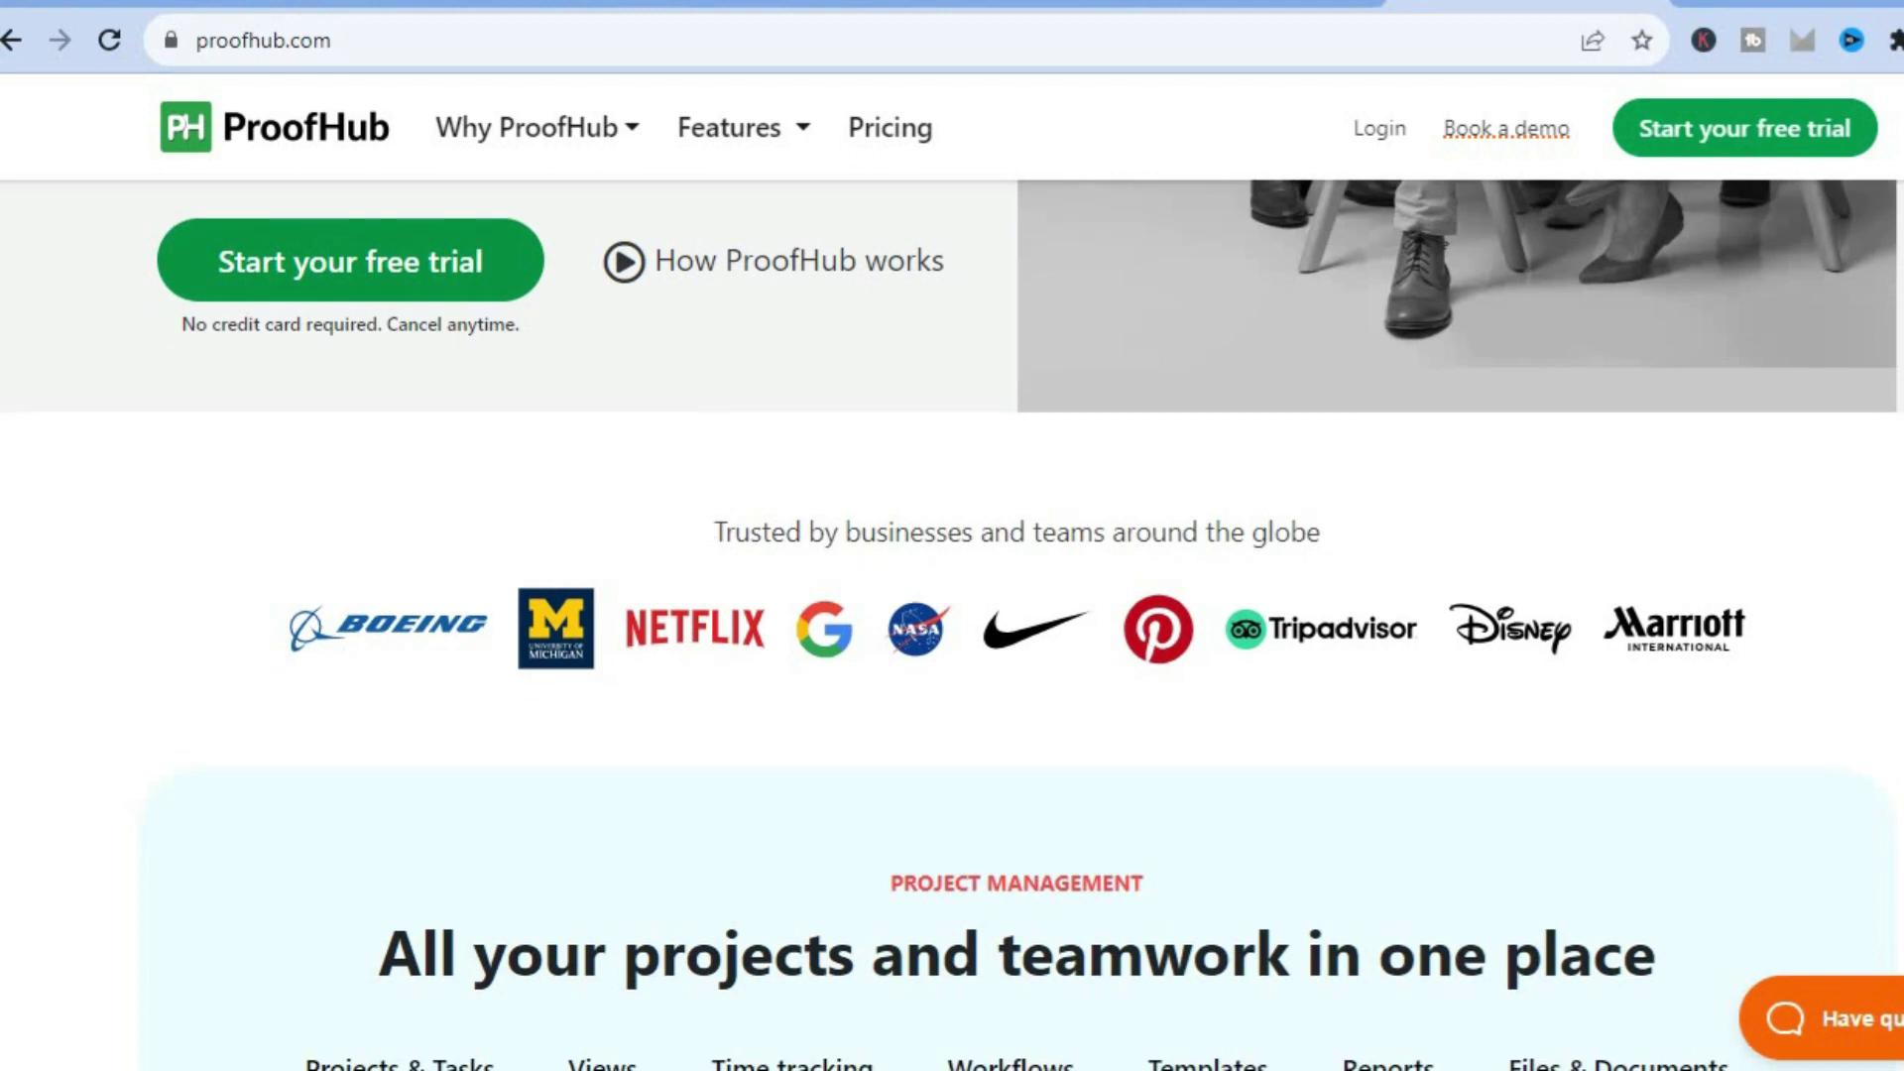
{"action": "scroll", "coordinate": [953, 625], "scroll_direction": "down", "scroll_amount": 2}
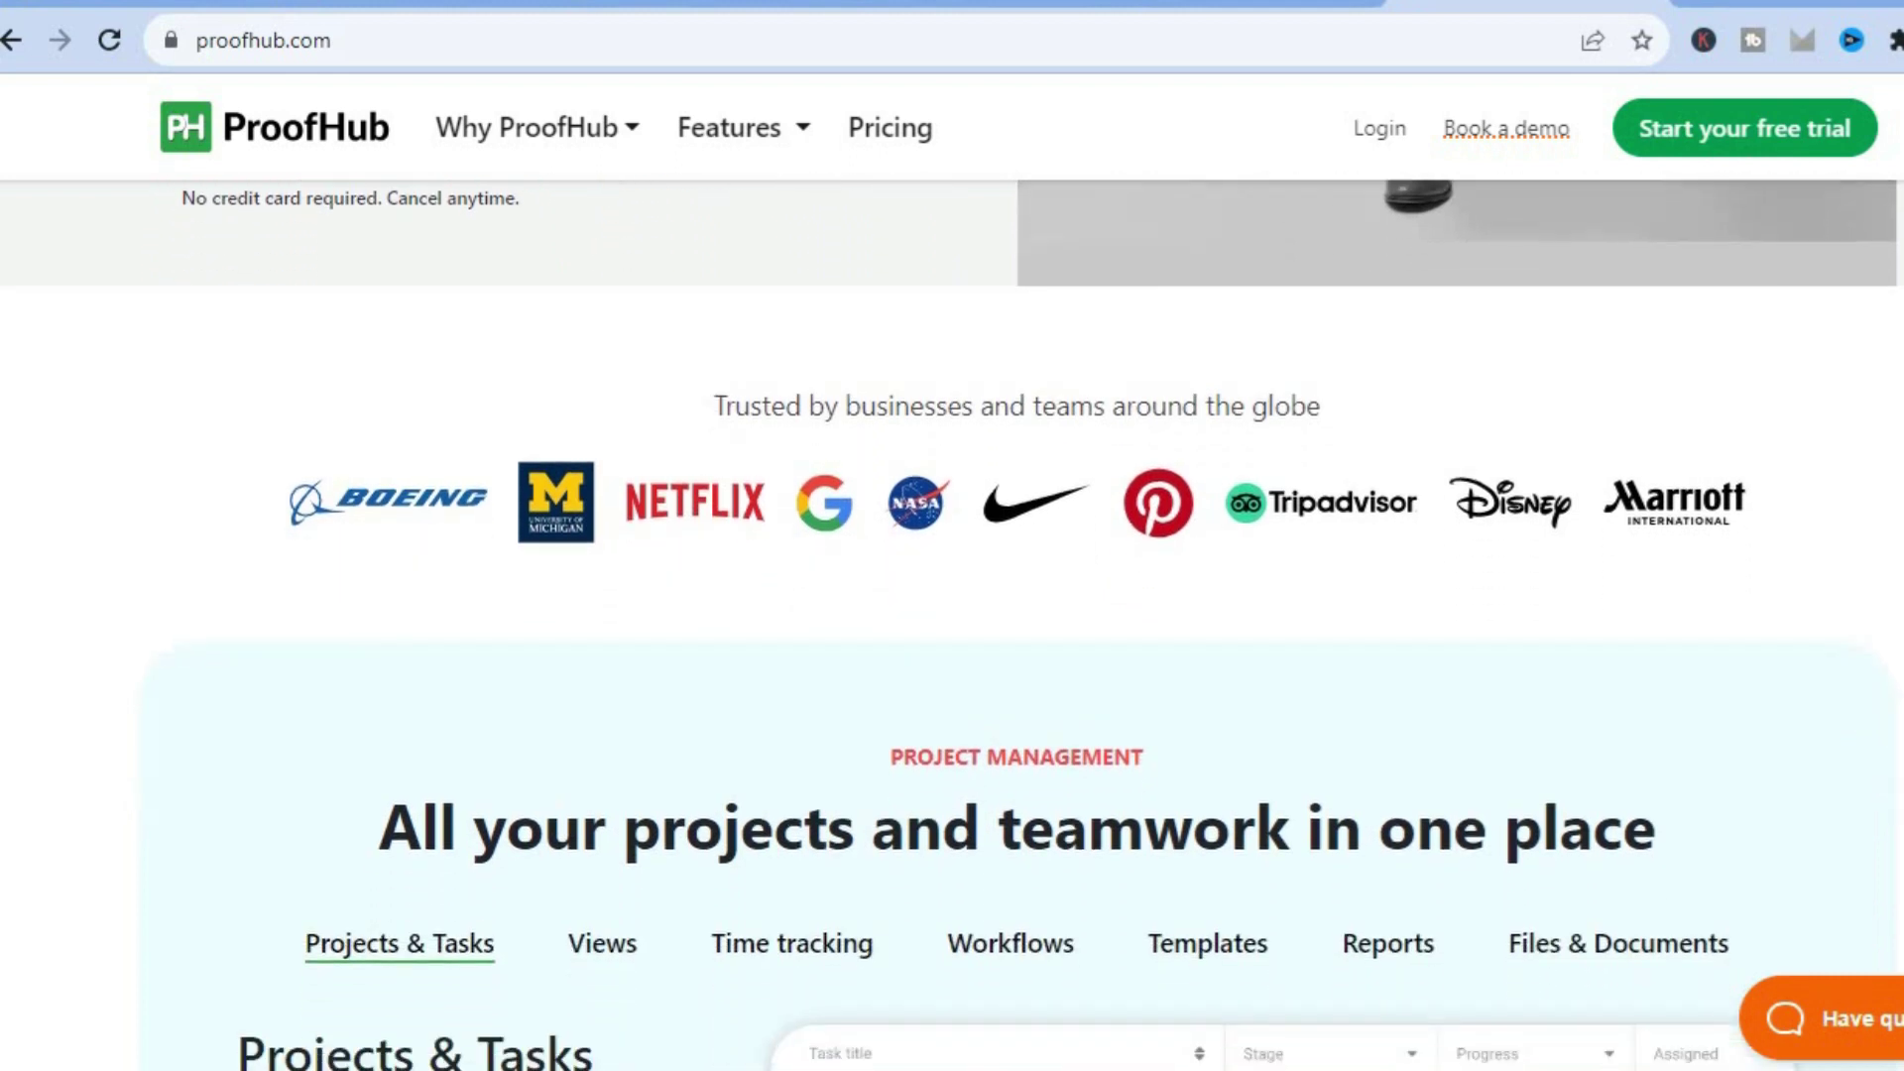
{"action": "scroll", "coordinate": [952, 625], "scroll_direction": "down", "scroll_amount": 1}
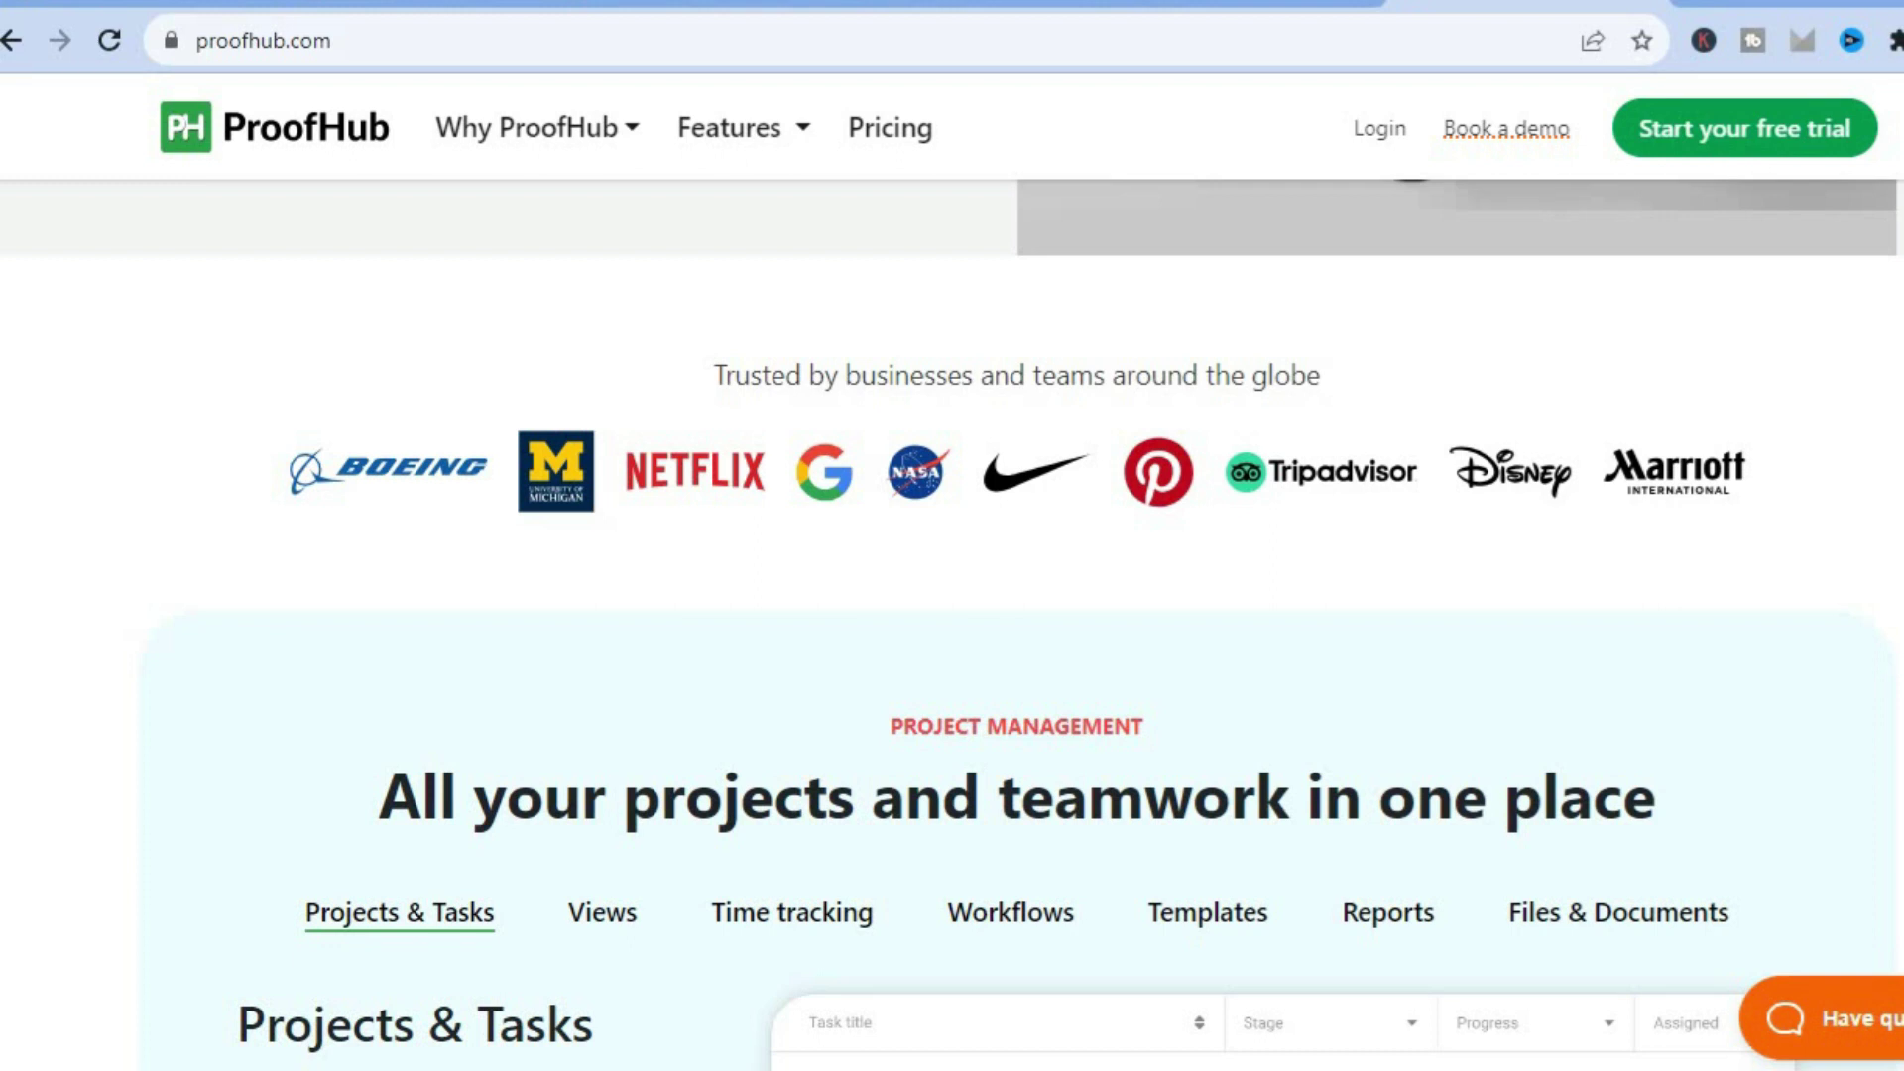
{"action": "scroll", "coordinate": [952, 625], "scroll_direction": "down", "scroll_amount": 3}
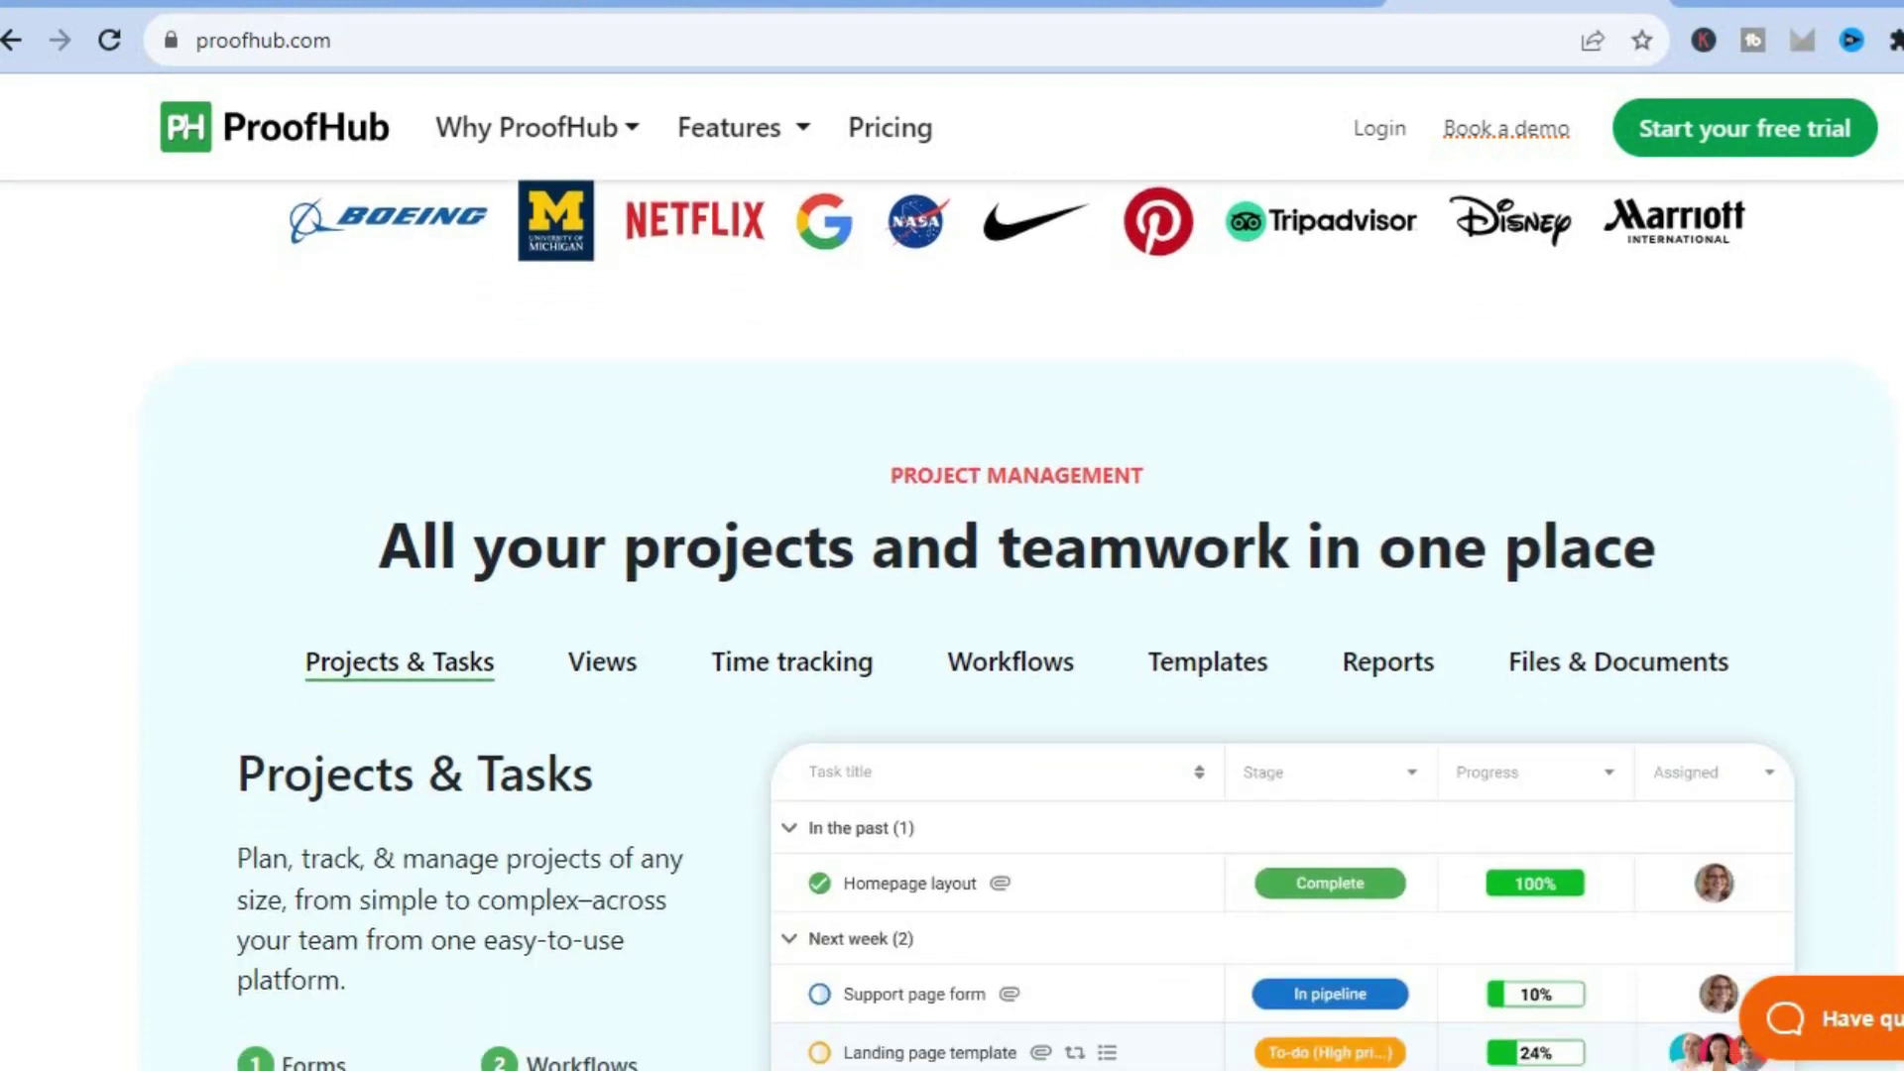
{"action": "scroll", "coordinate": [952, 624], "scroll_direction": "down", "scroll_amount": 1}
{"action": "scroll", "coordinate": [952, 625], "scroll_direction": "down", "scroll_amount": 1}
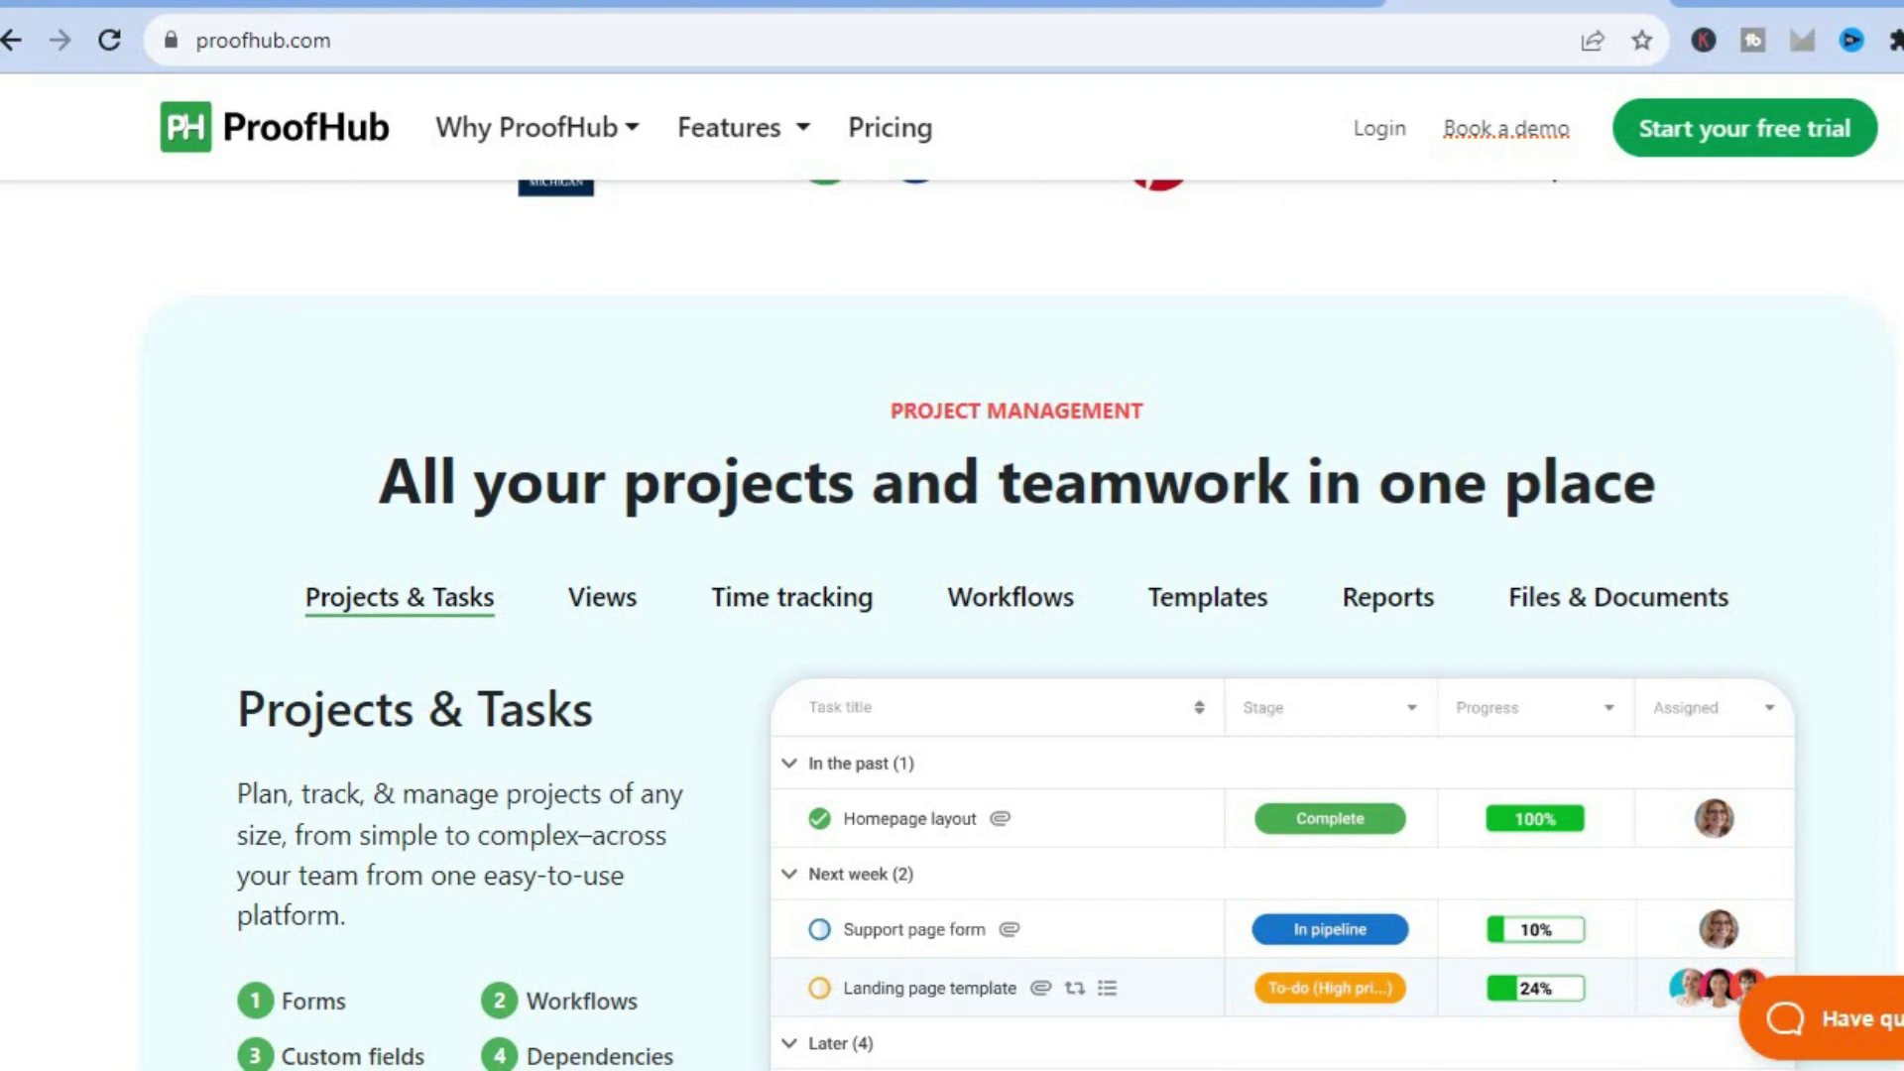
{"action": "scroll", "coordinate": [952, 625], "scroll_direction": "down", "scroll_amount": 2}
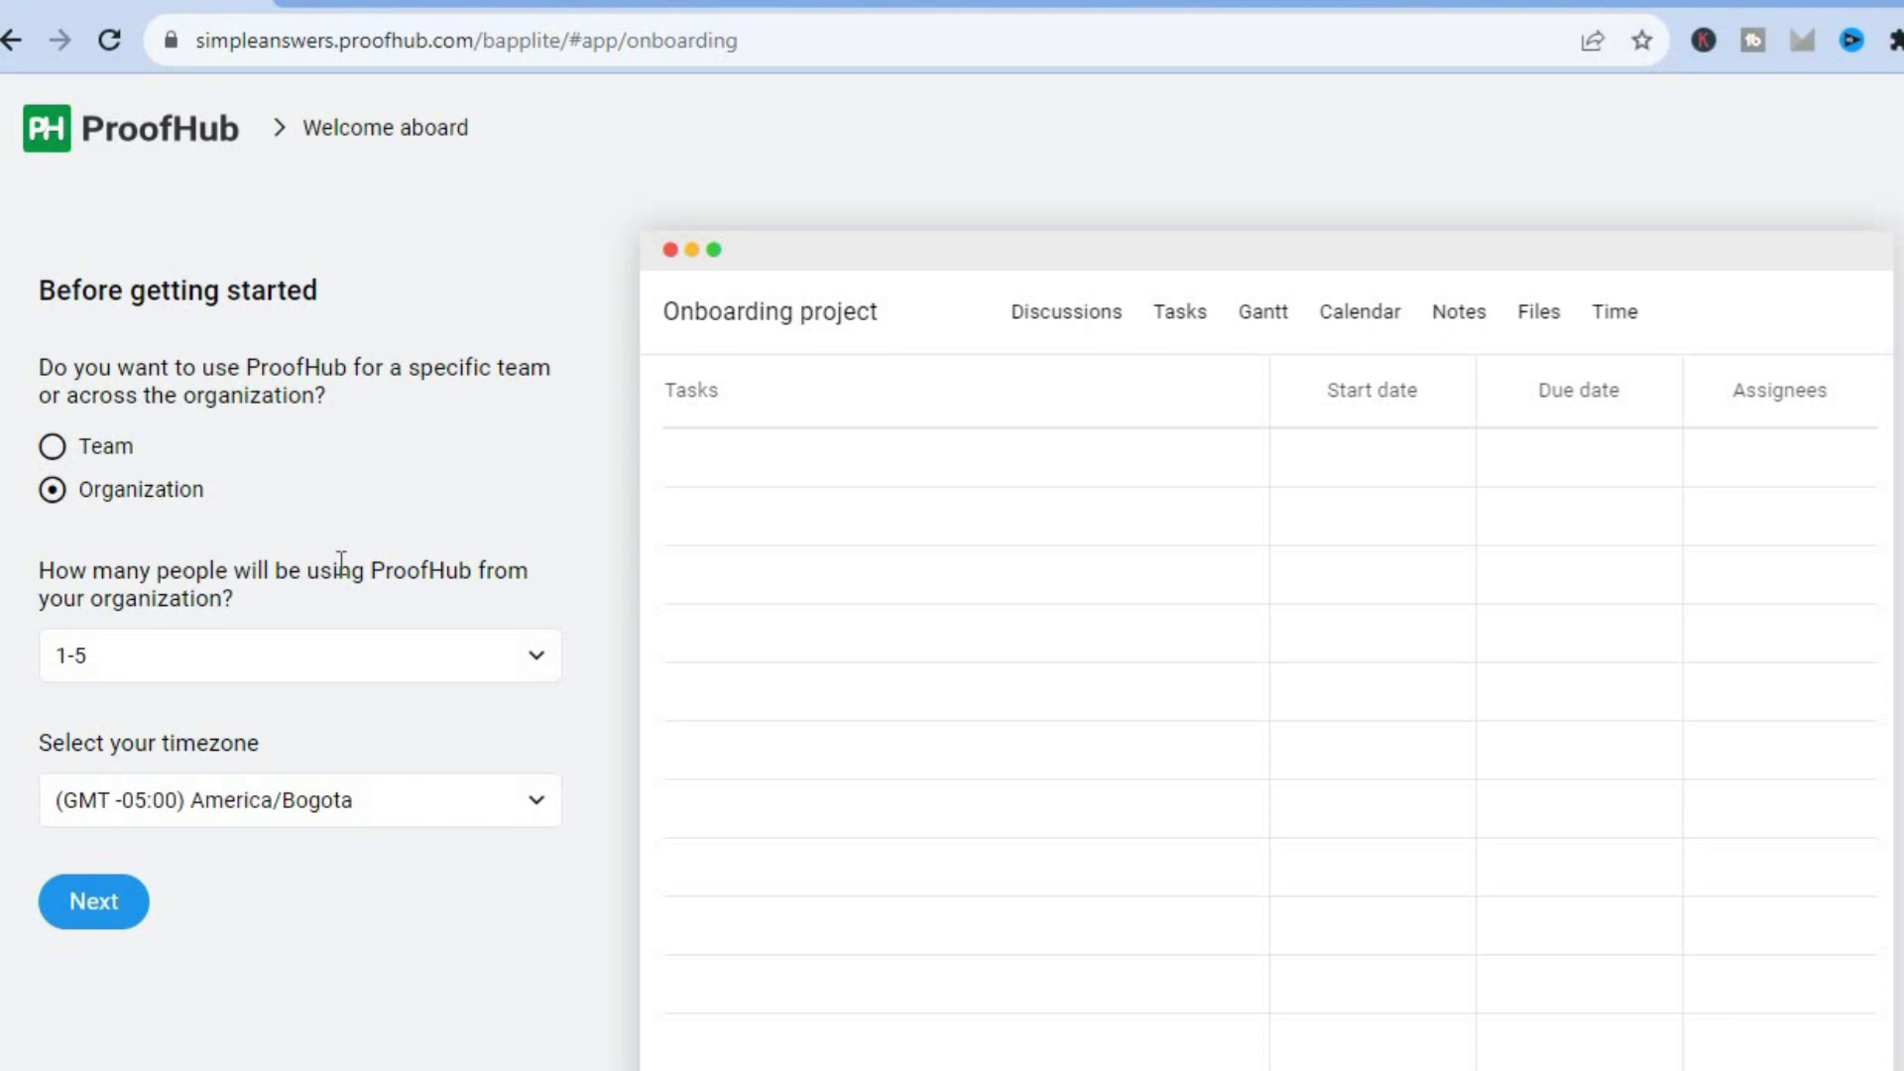
- Continue the onboarding with 1-5 people for the organization and "Onboarding project" as the first project's name
{"action": "left_click", "coordinate": [482, 664]}
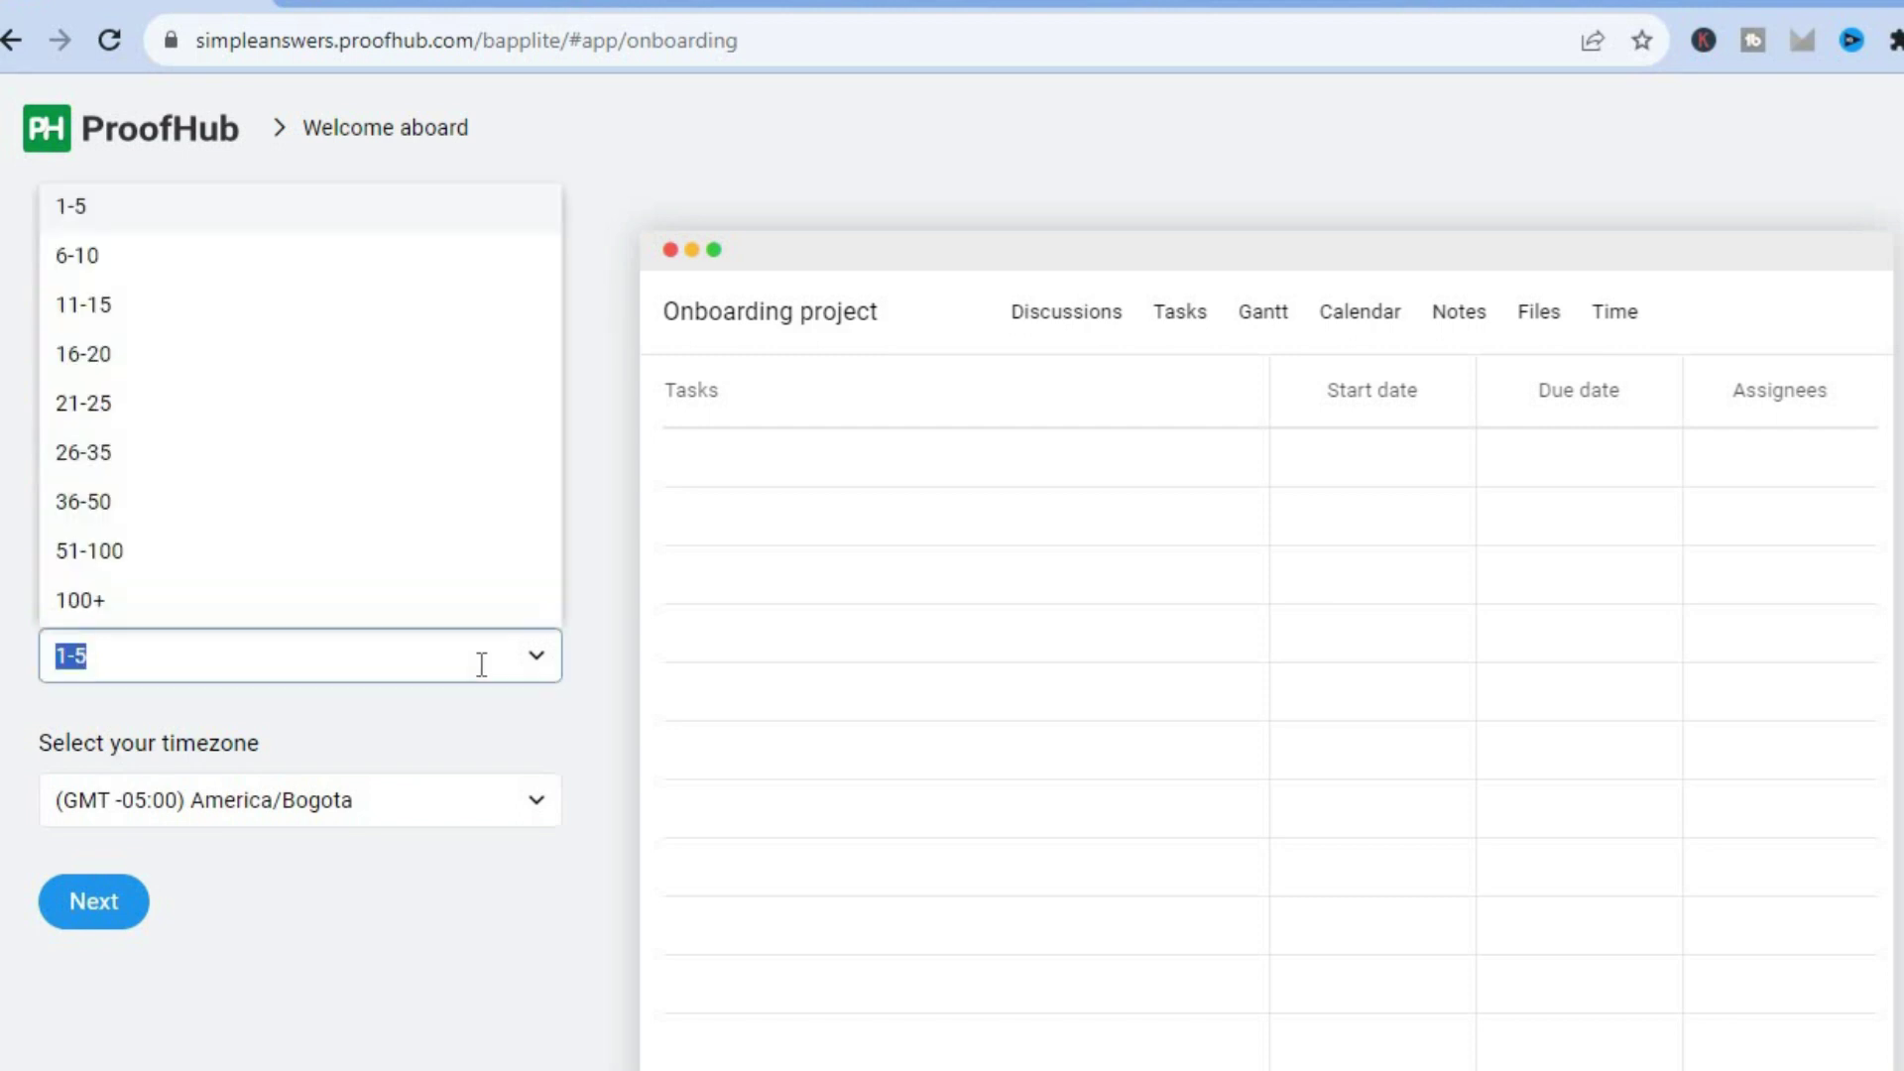
{"action": "left_click", "coordinate": [450, 721]}
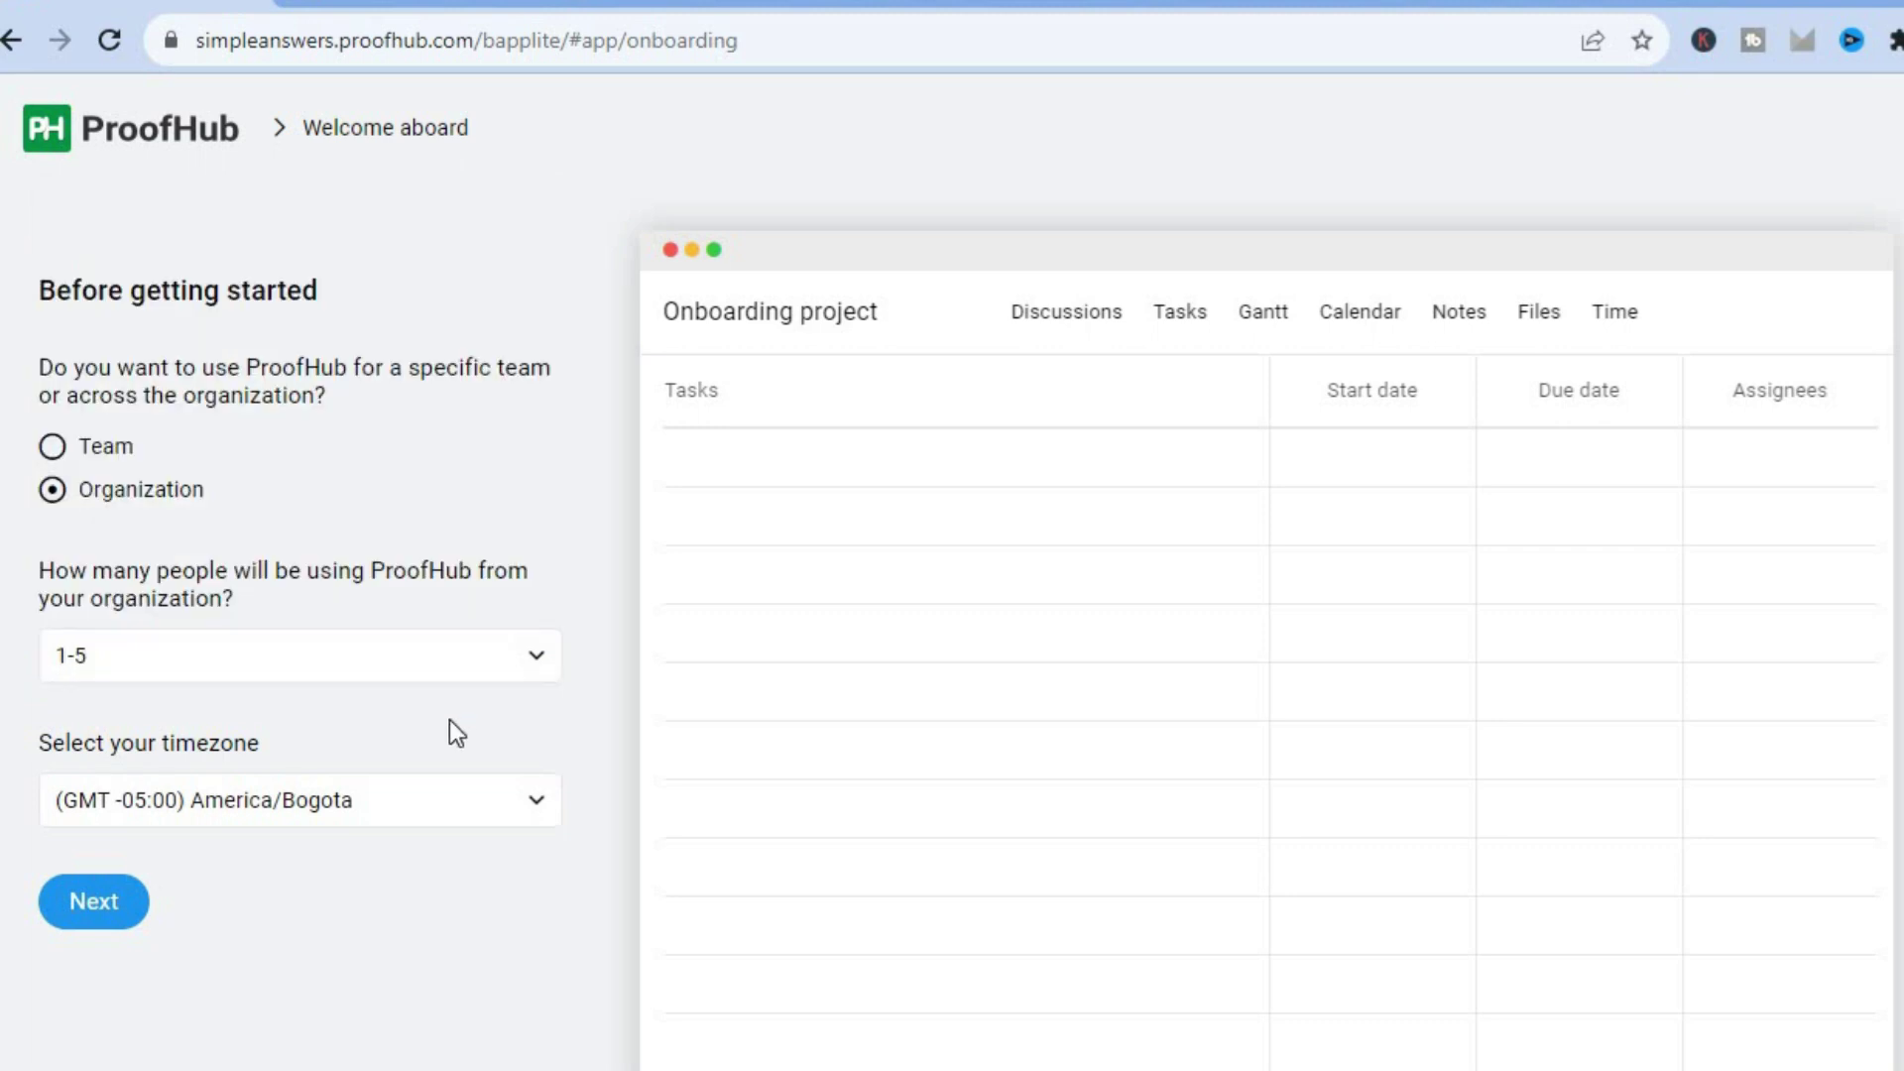
{"action": "left_click", "coordinate": [119, 891]}
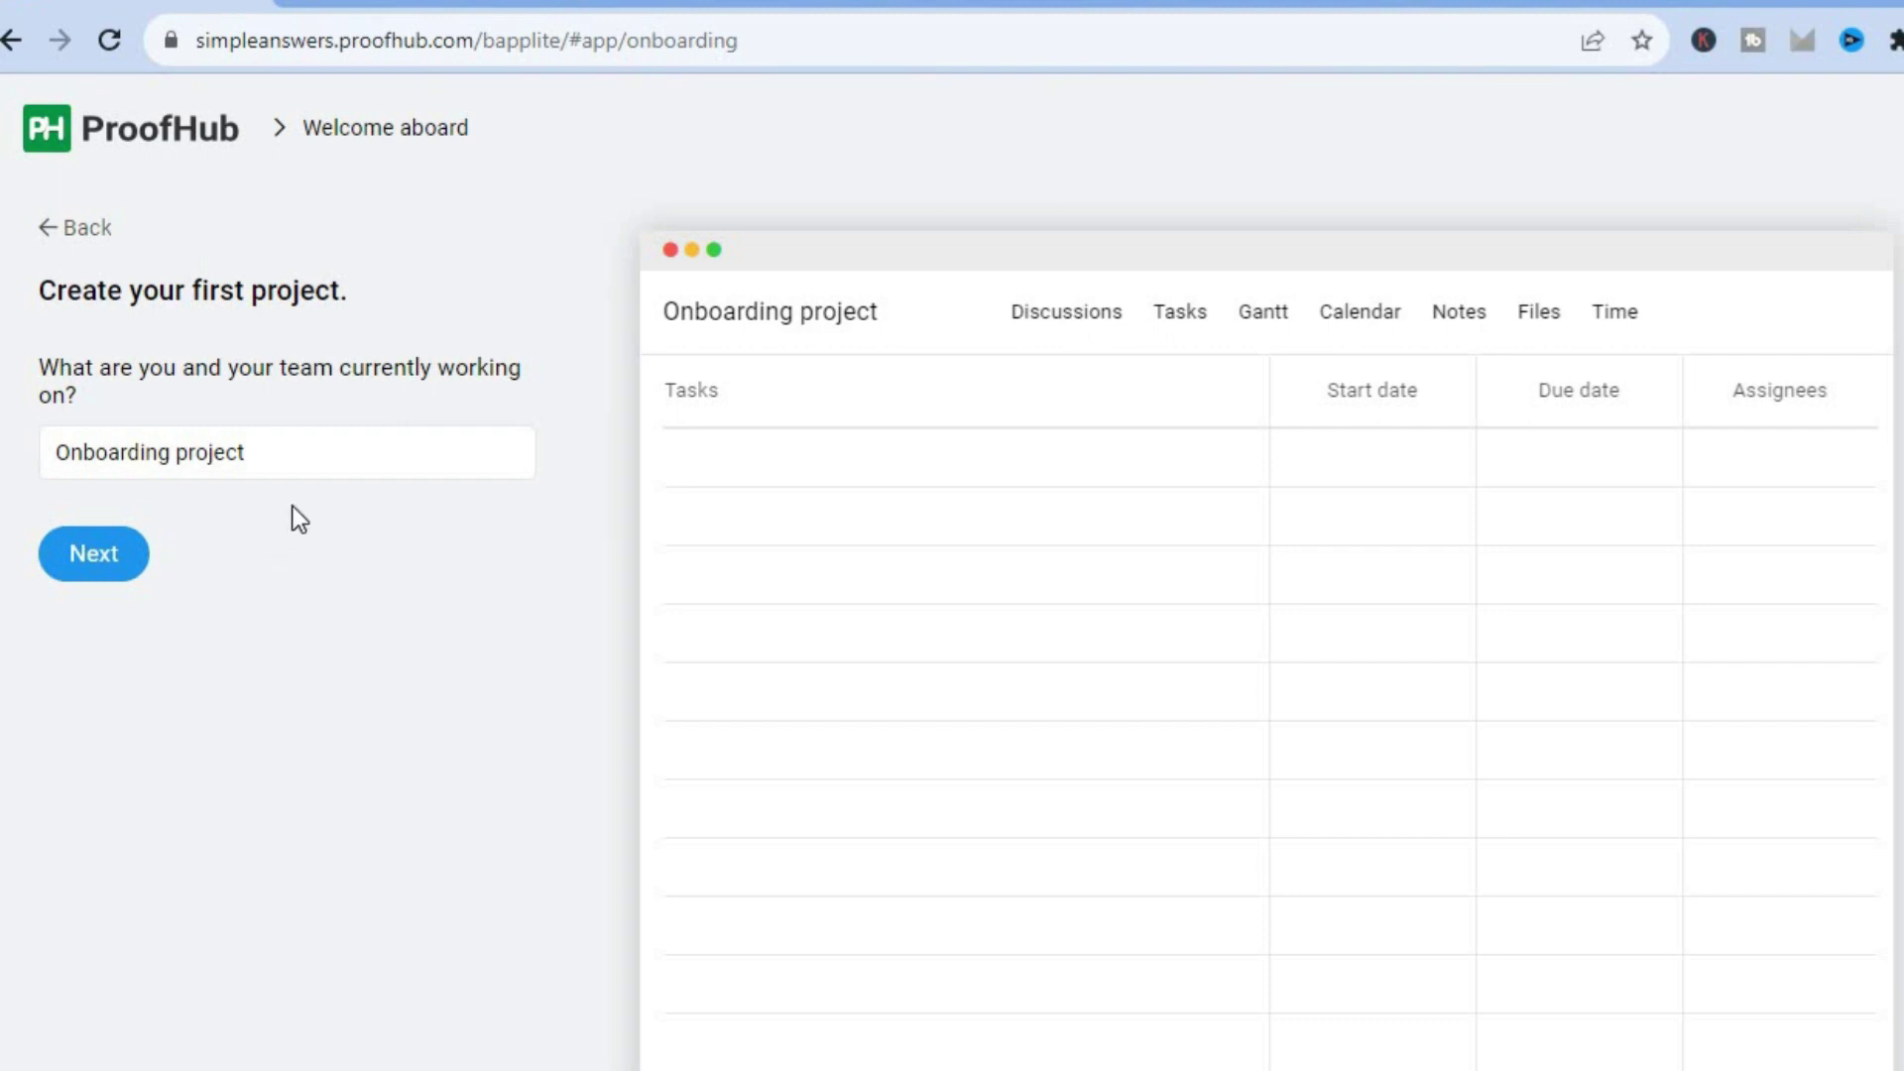
{"action": "left_click", "coordinate": [103, 567]}
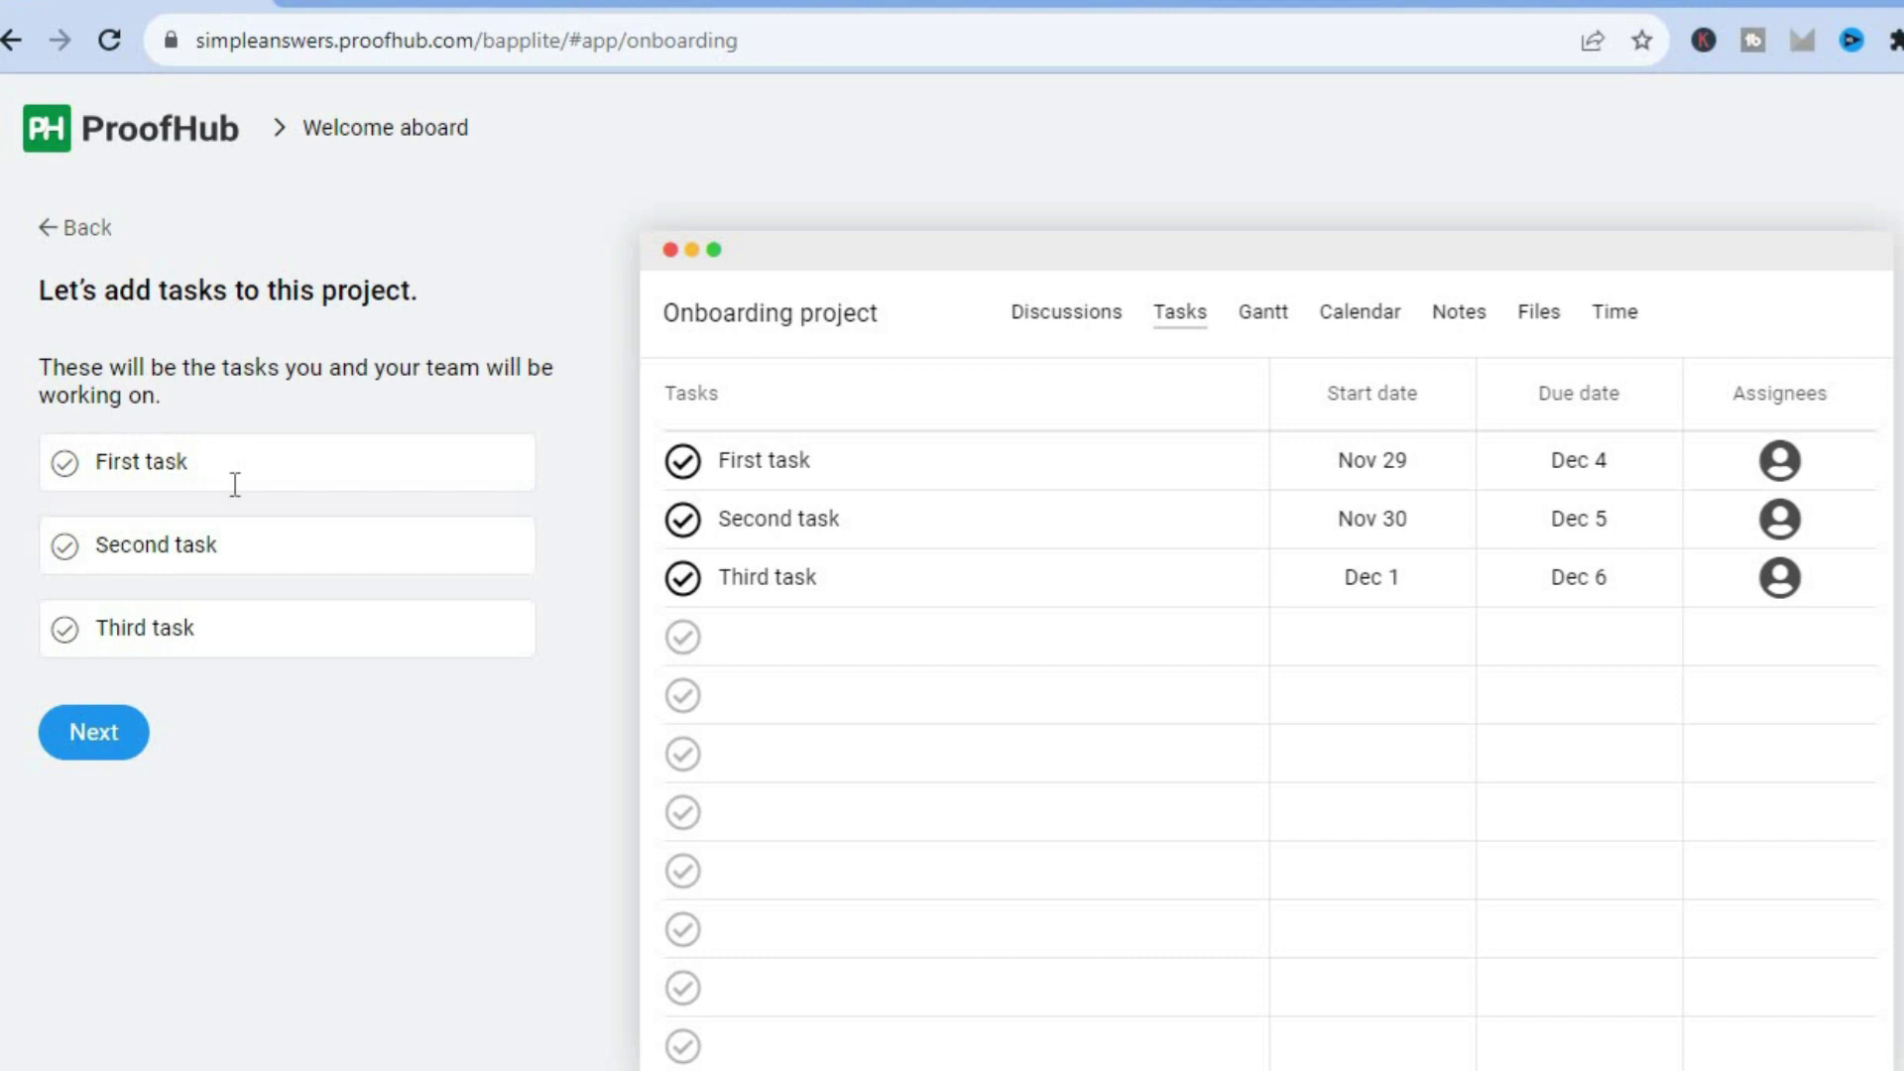
- Accept the three sample tasks and the workflow stages Backlog, In progress and Complete for the project
{"action": "left_click", "coordinate": [79, 746]}
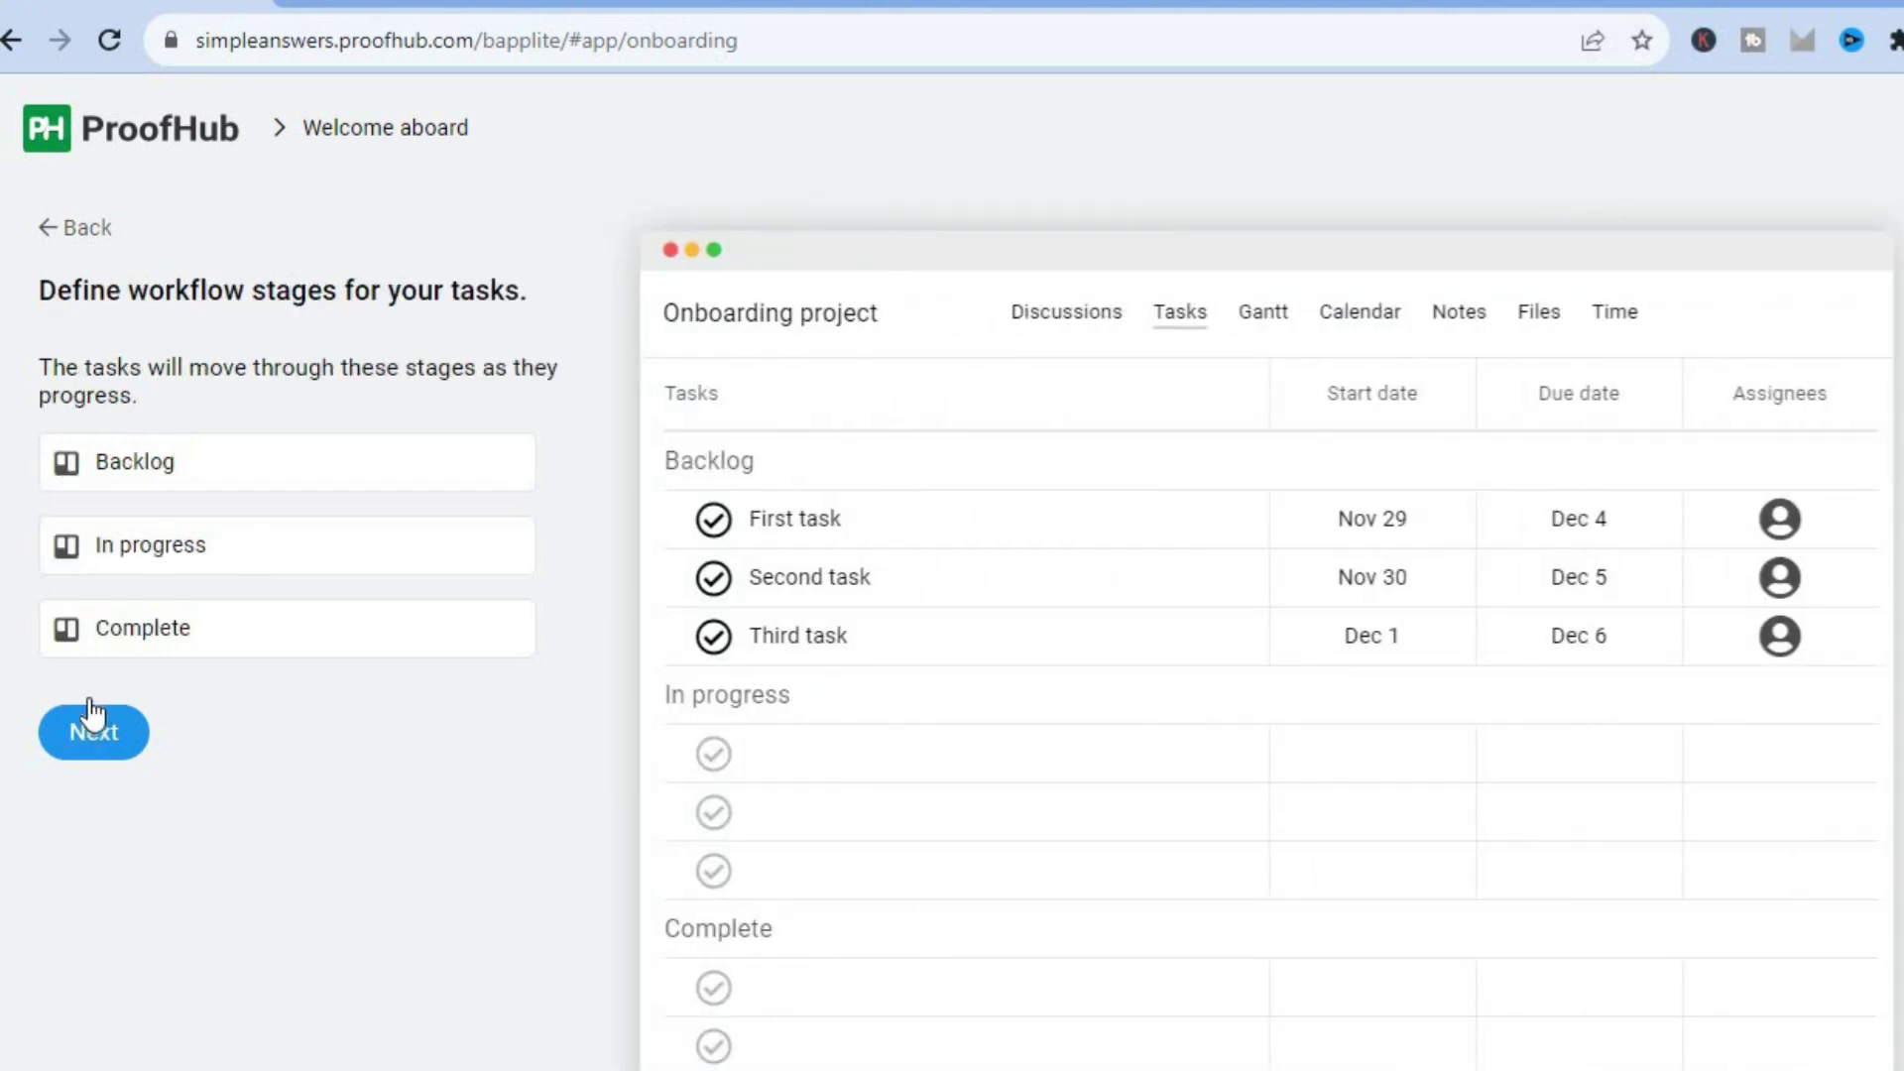
{"action": "double_click", "coordinate": [324, 480]}
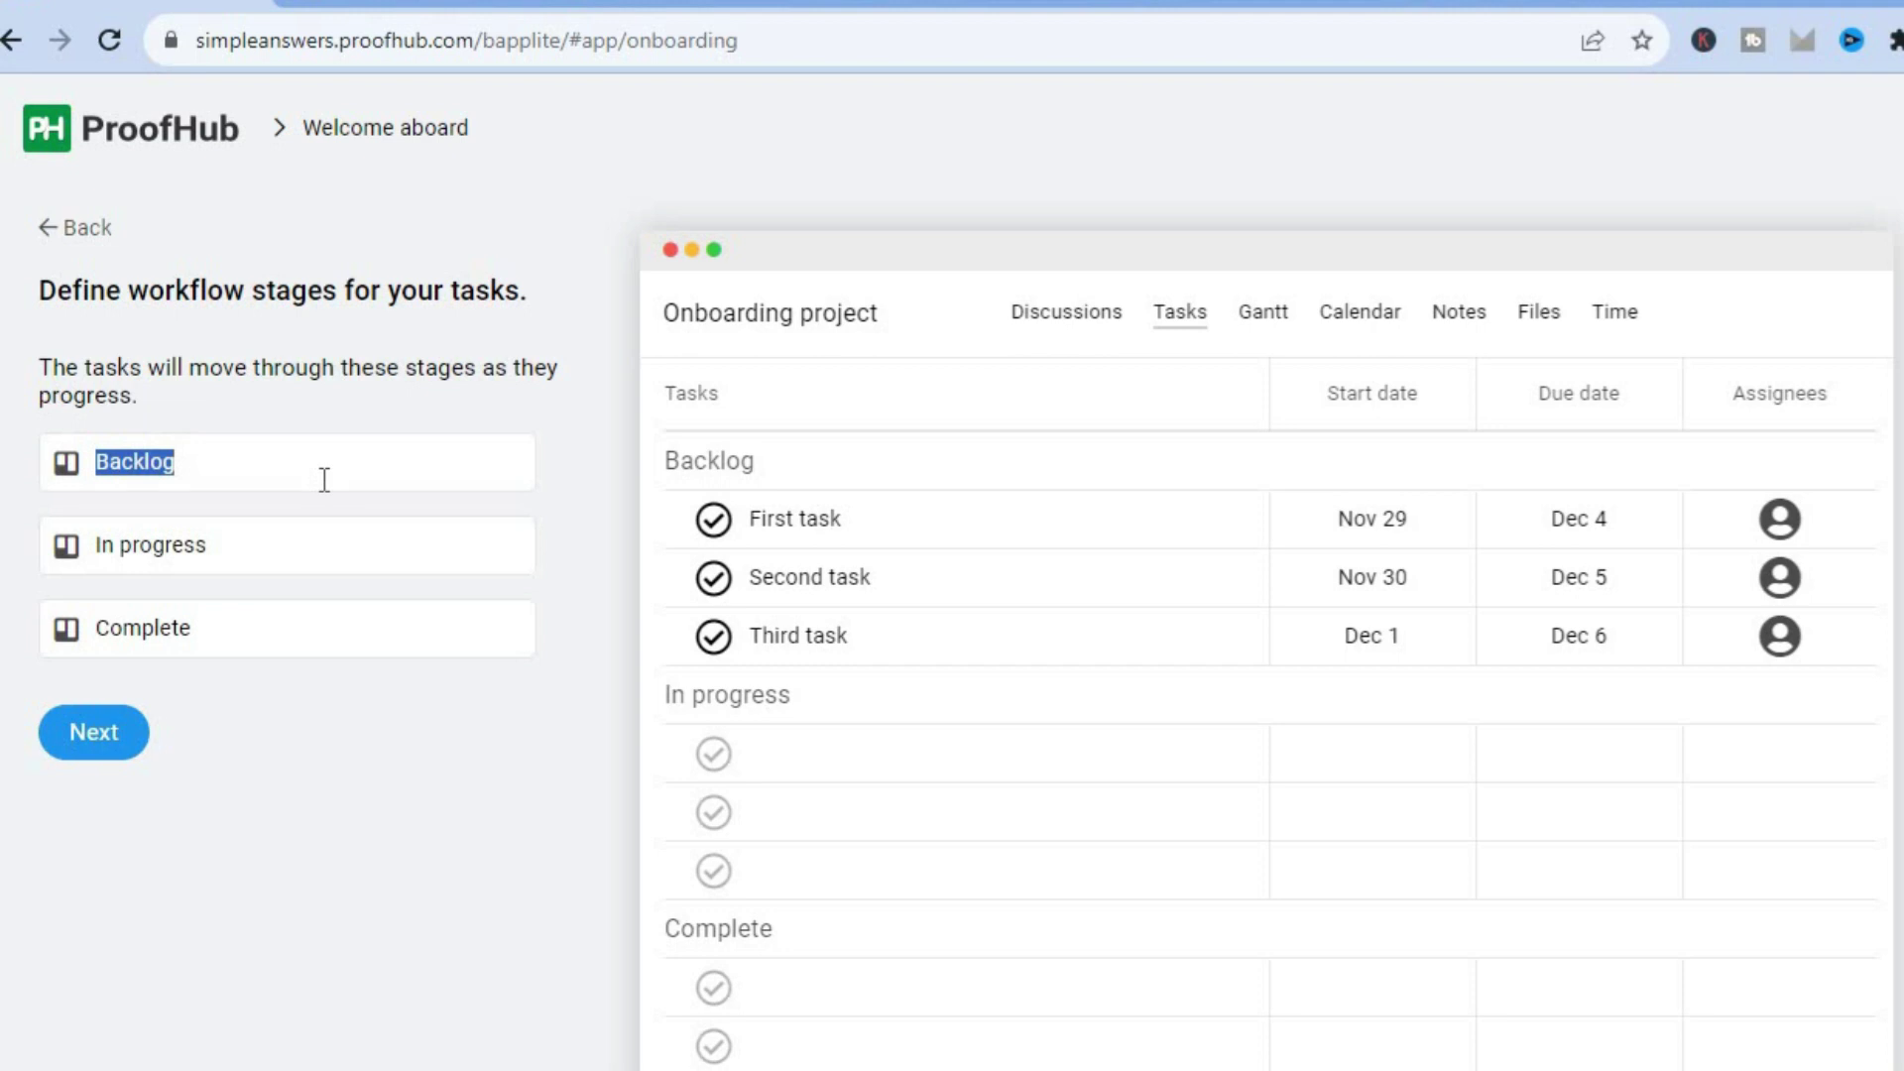
{"action": "triple_click", "coordinate": [224, 551]}
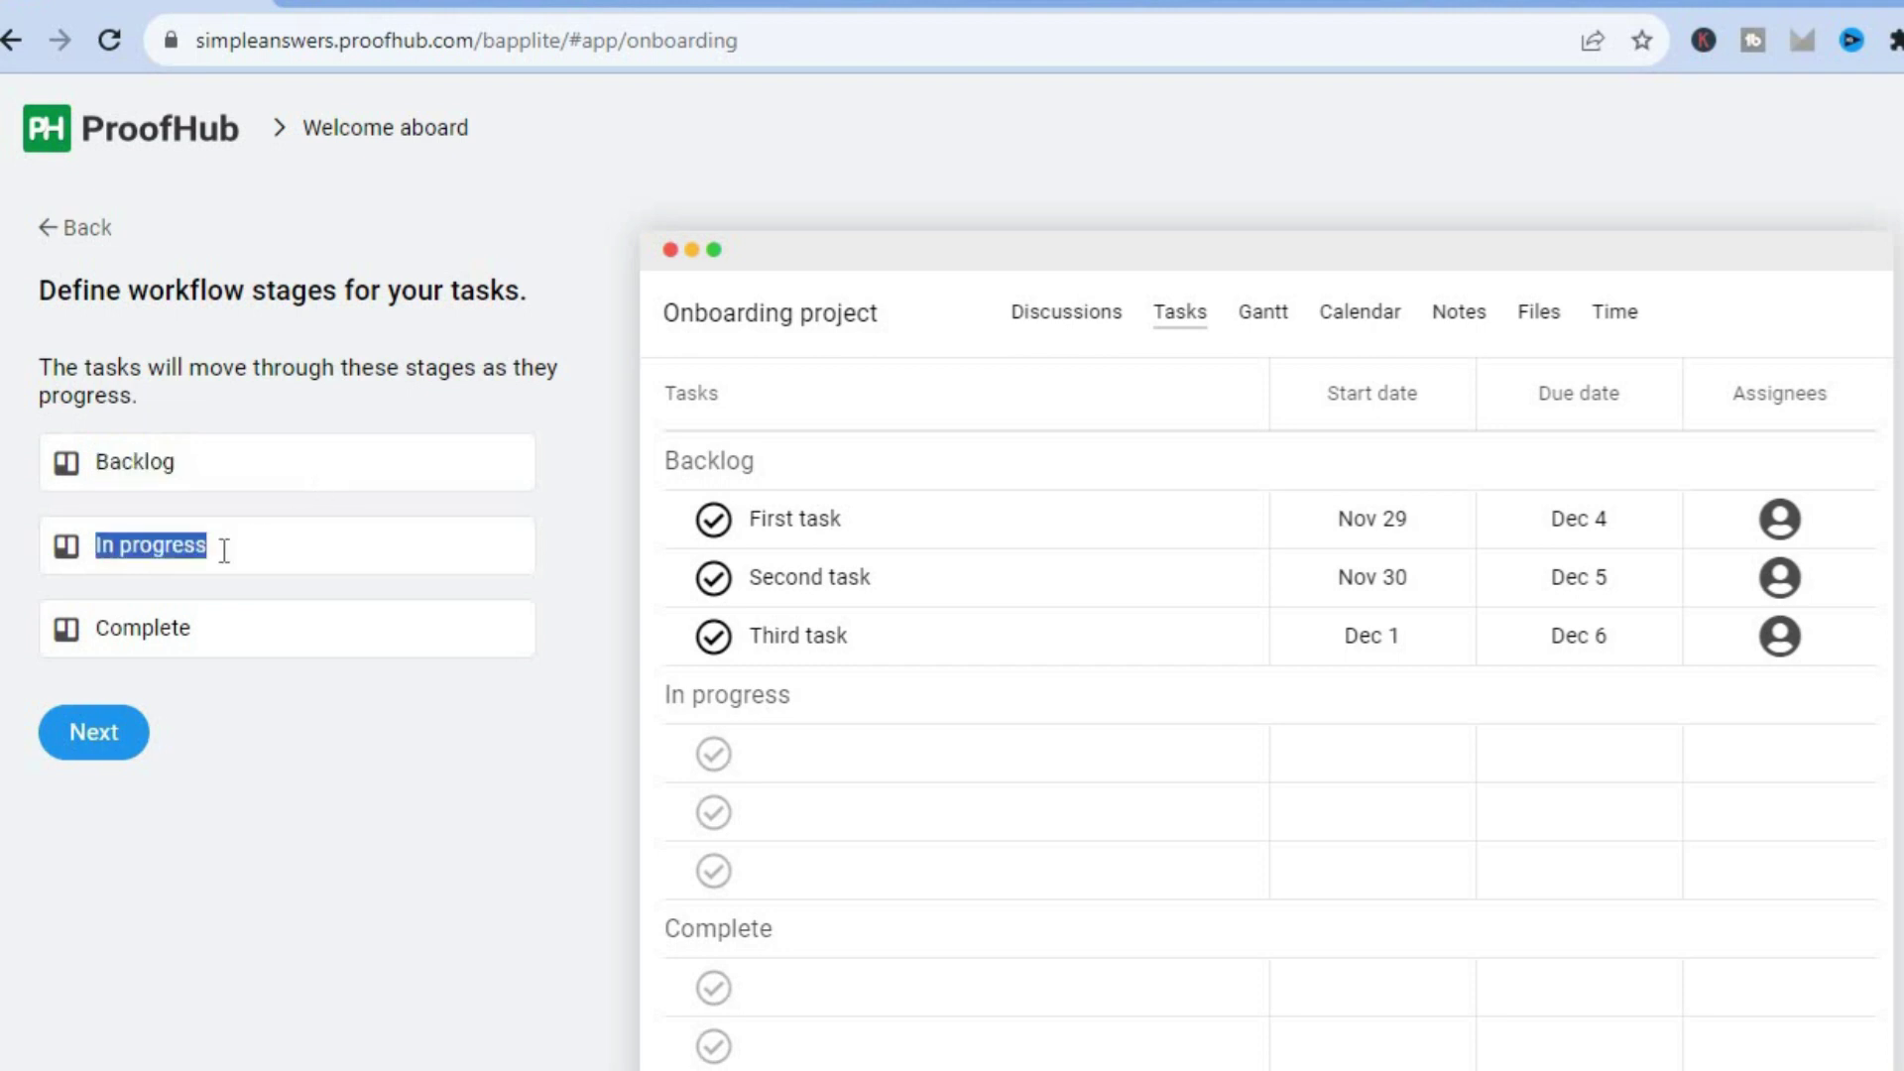
{"action": "triple_click", "coordinate": [221, 621]}
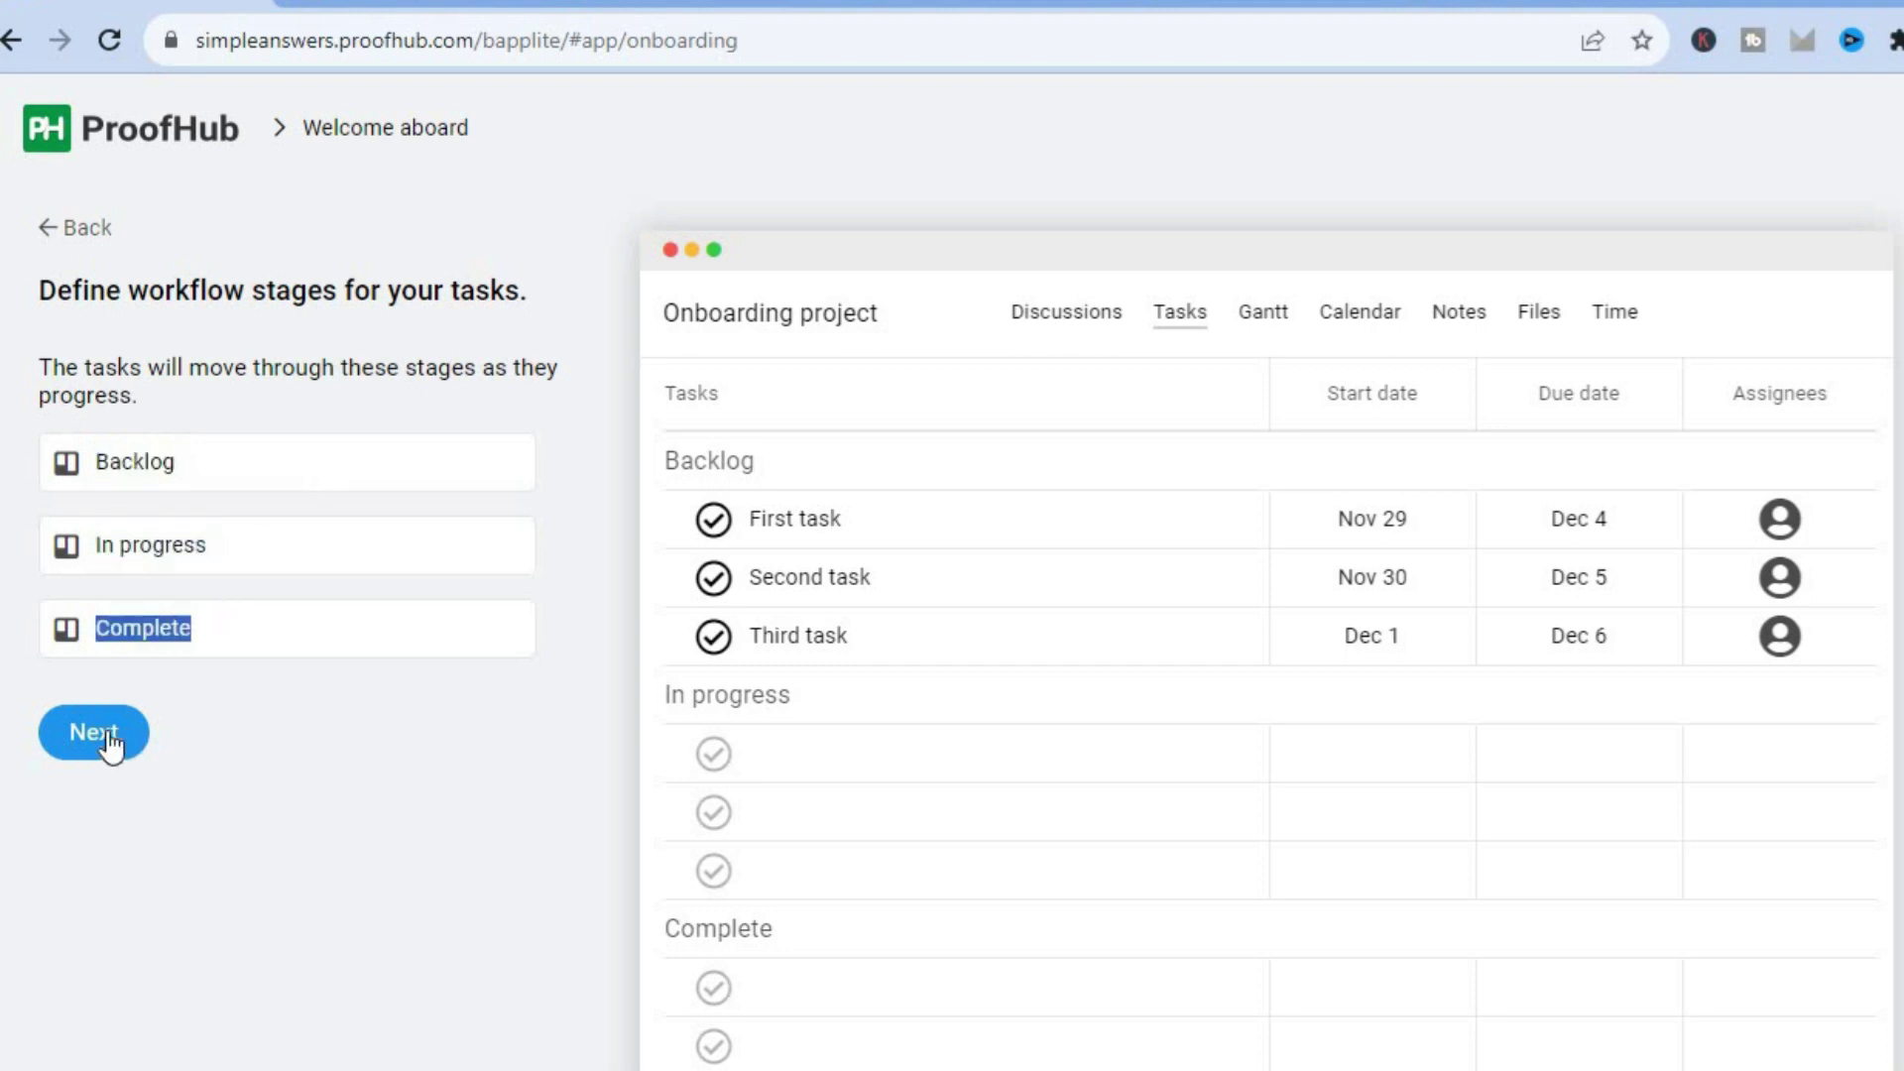
{"action": "left_click", "coordinate": [107, 739]}
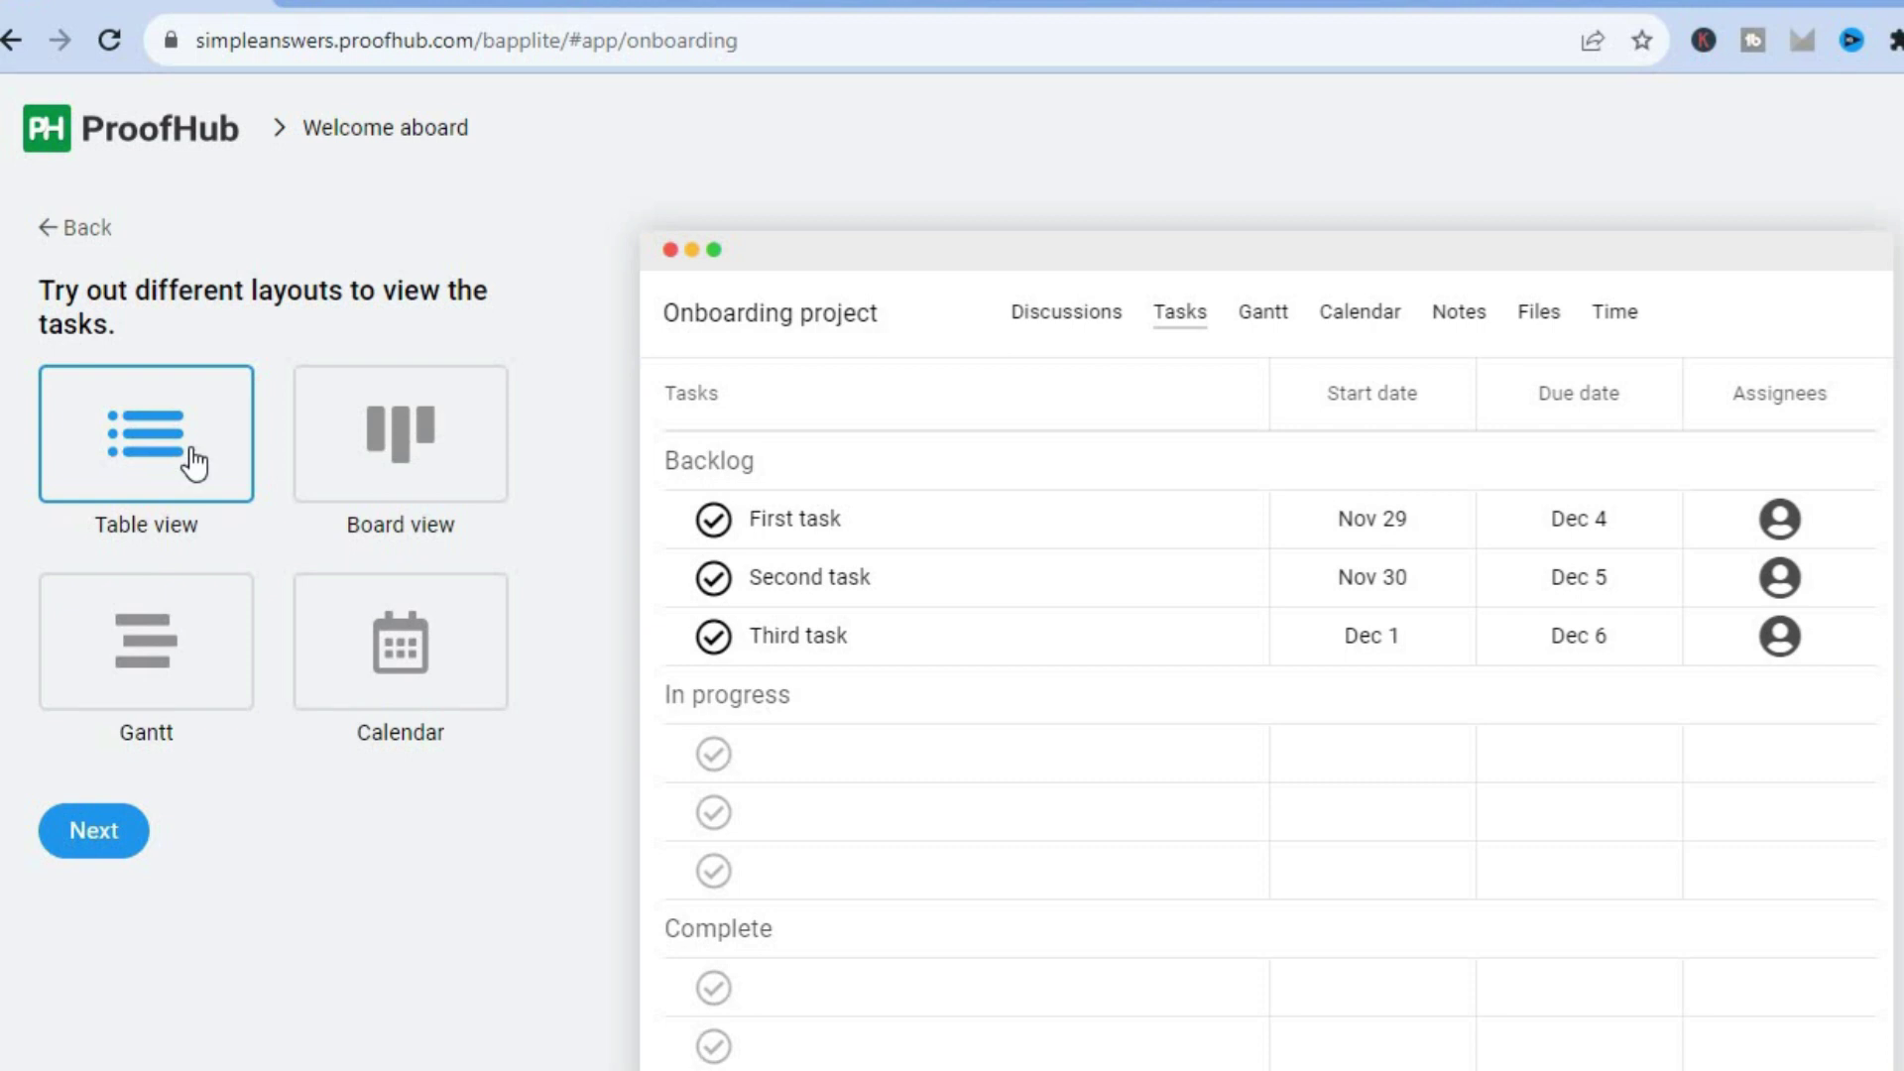
- Preview the project's tasks in the Board, Gantt and Calendar layouts, and continue with Calendar selected
{"action": "left_click", "coordinate": [390, 436]}
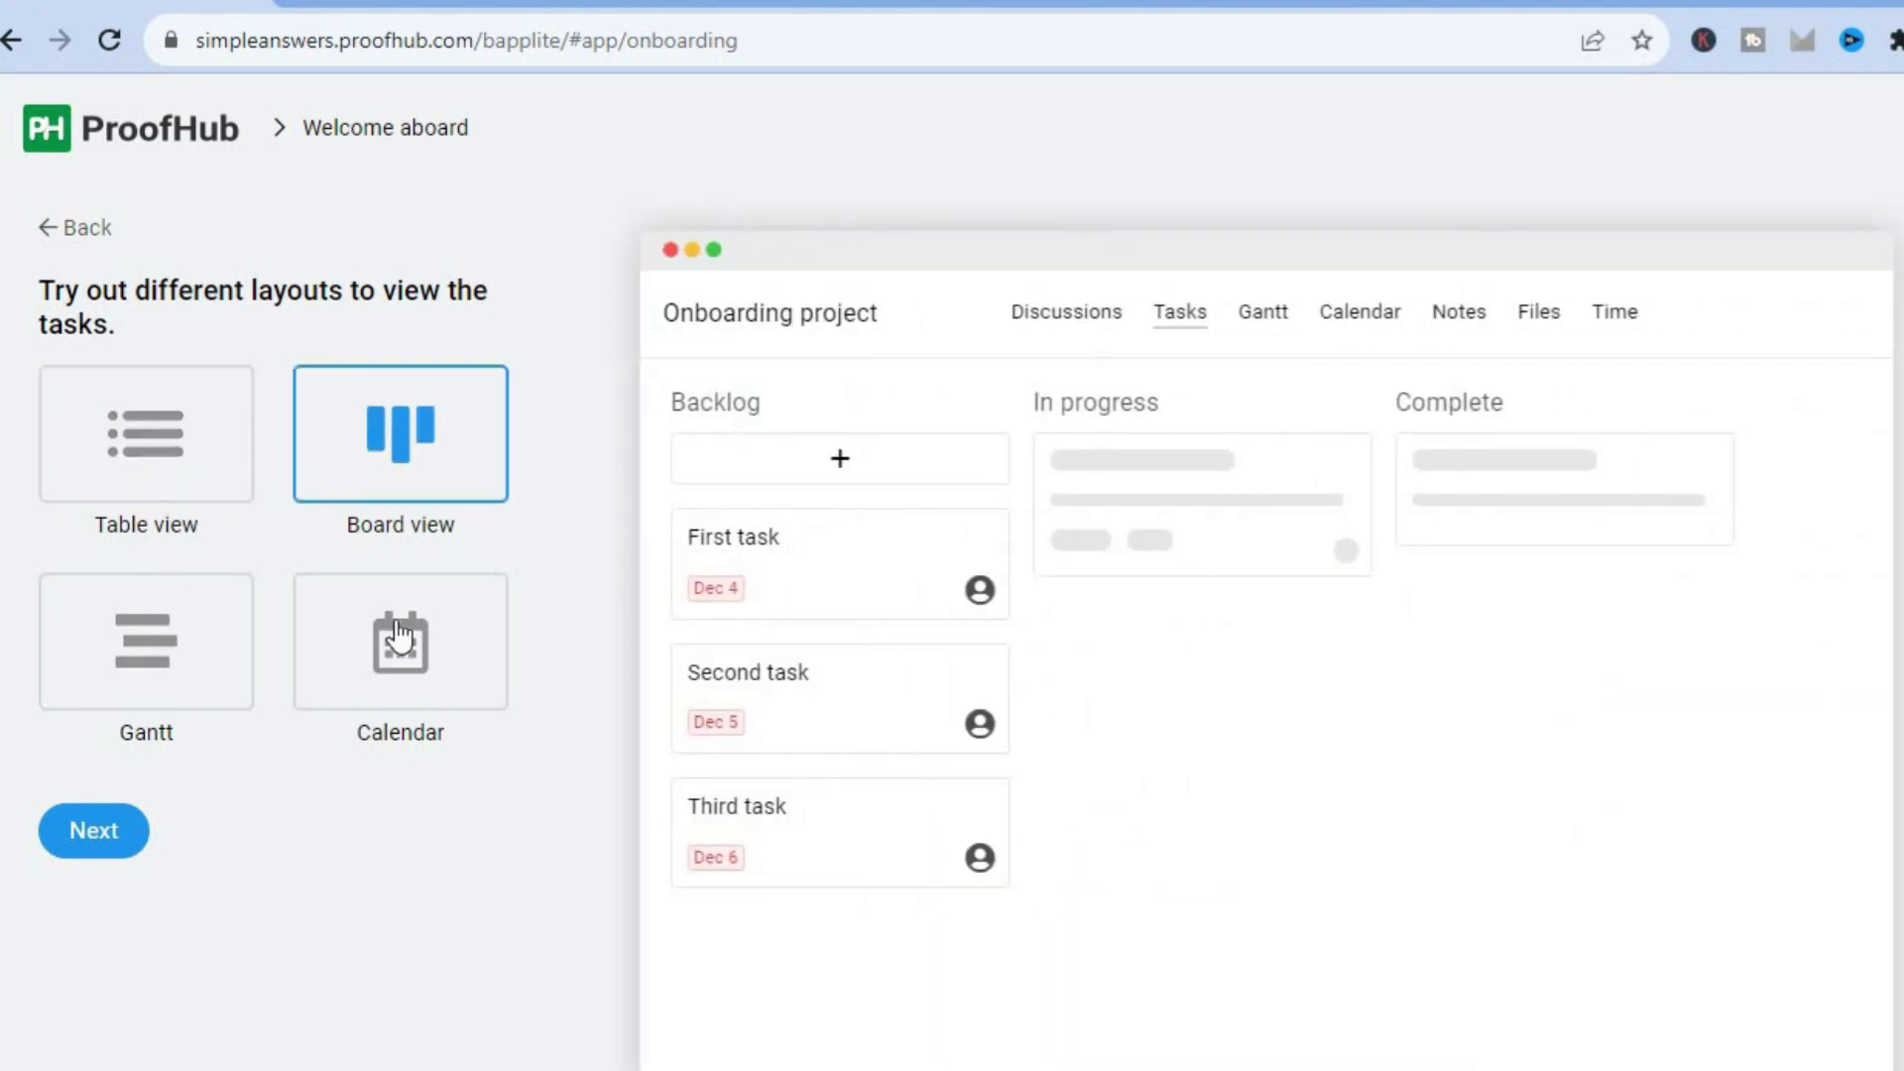
{"action": "left_click", "coordinate": [211, 635]}
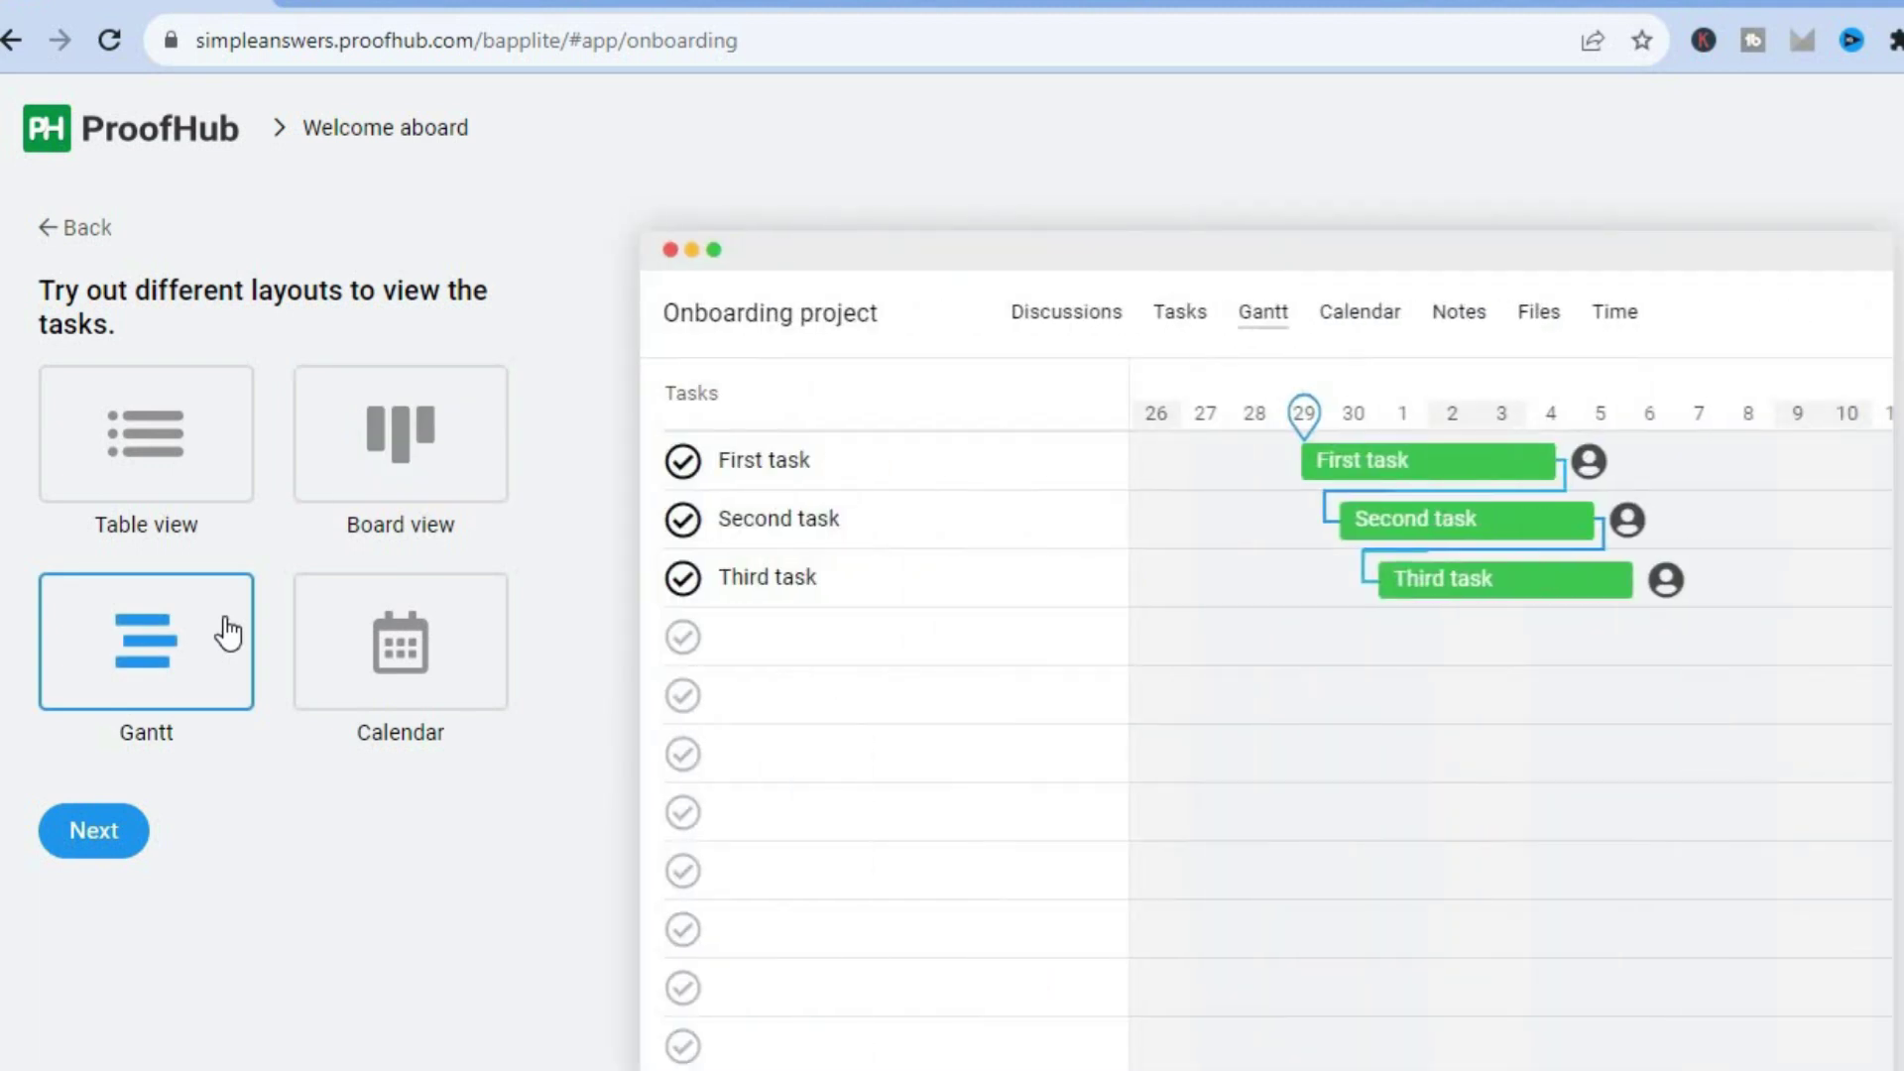
{"action": "left_click", "coordinate": [434, 647]}
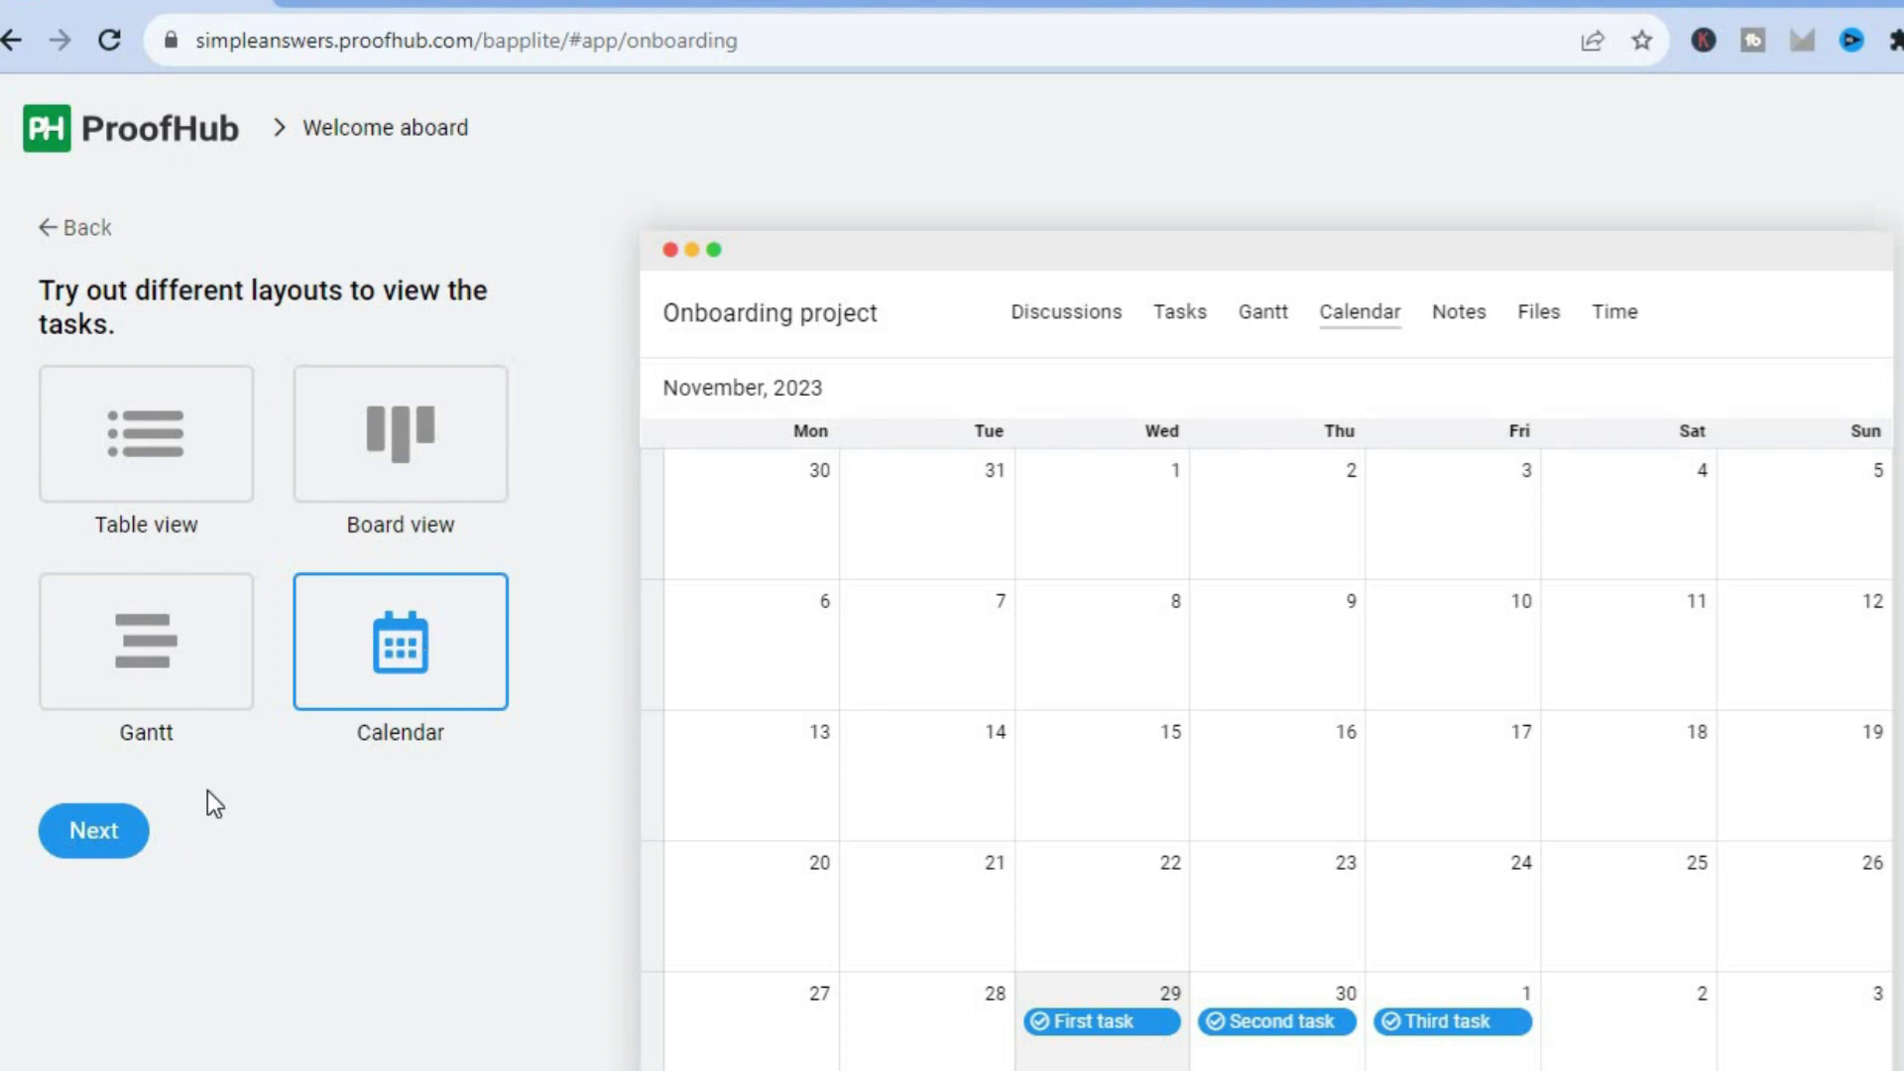
{"action": "left_click", "coordinate": [102, 851]}
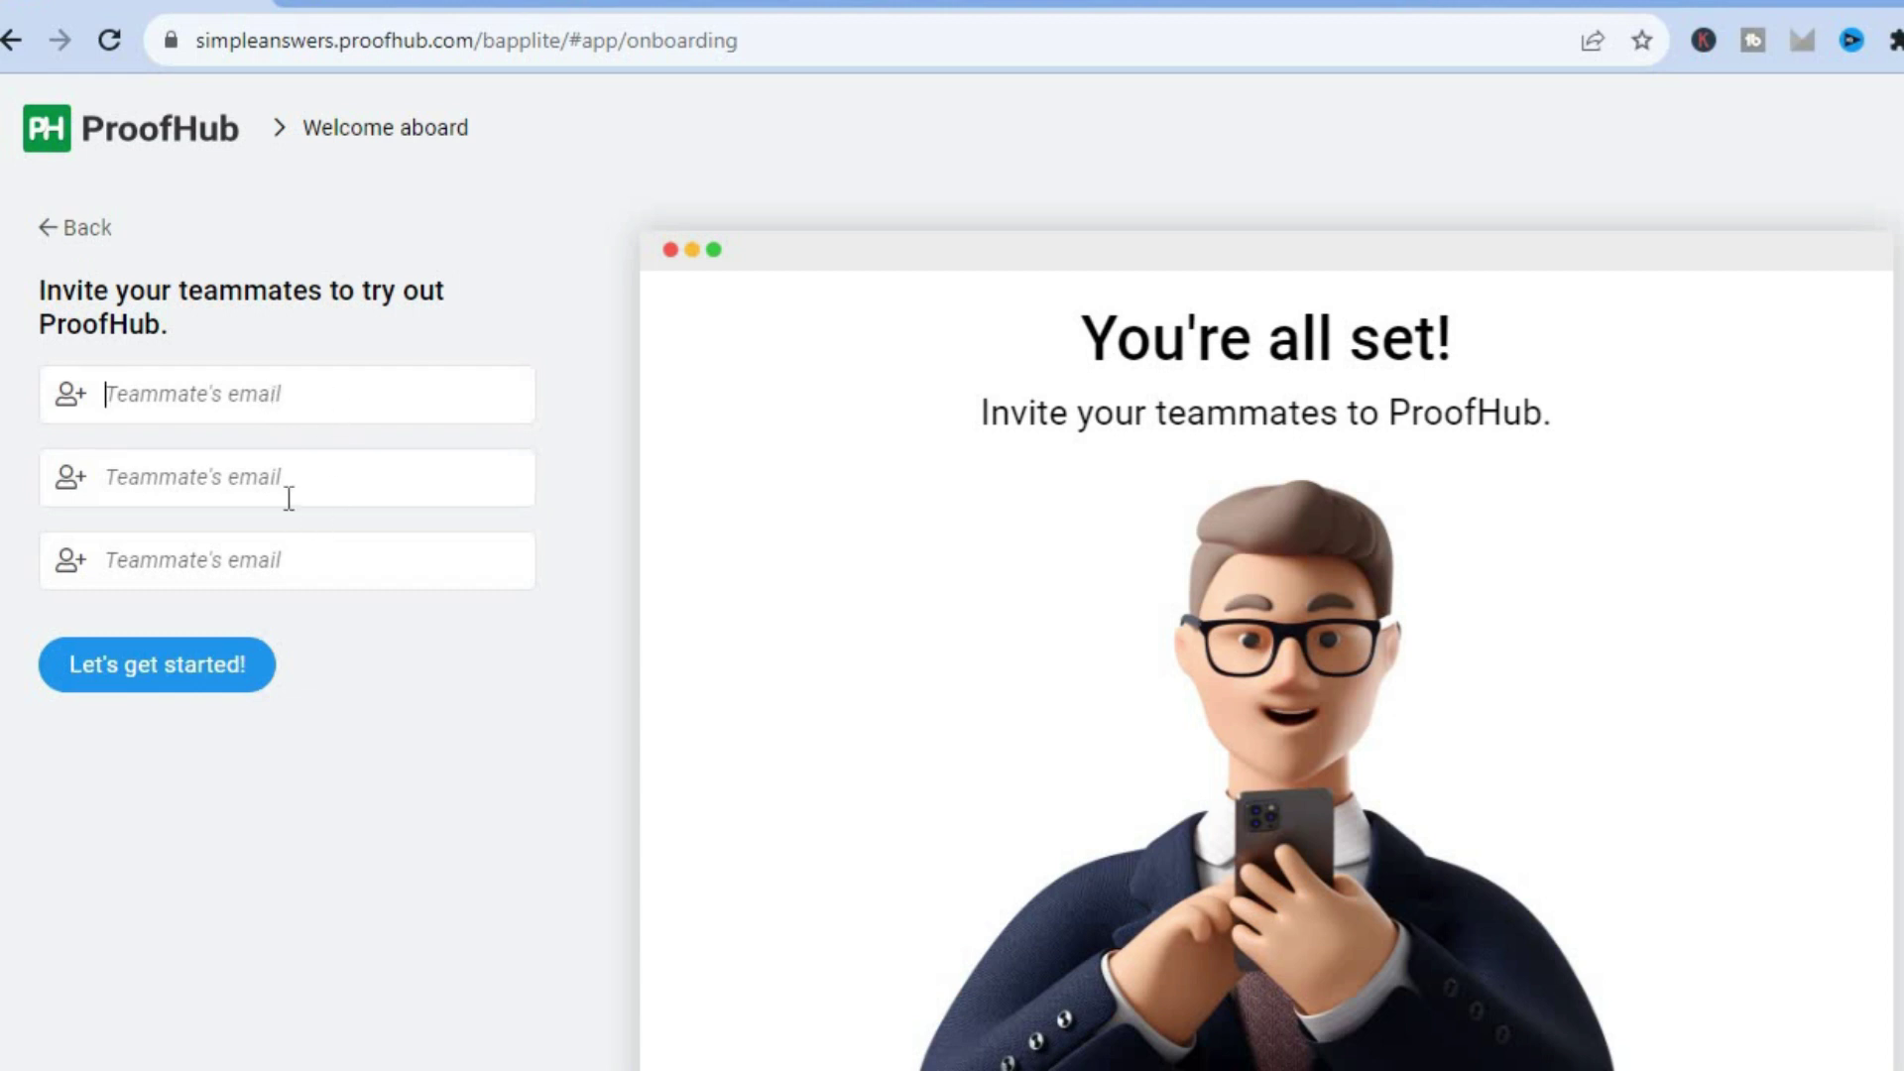
- Finish the onboarding without inviting teammates and skip the introductory tour of Tasks
{"action": "left_click", "coordinate": [181, 677]}
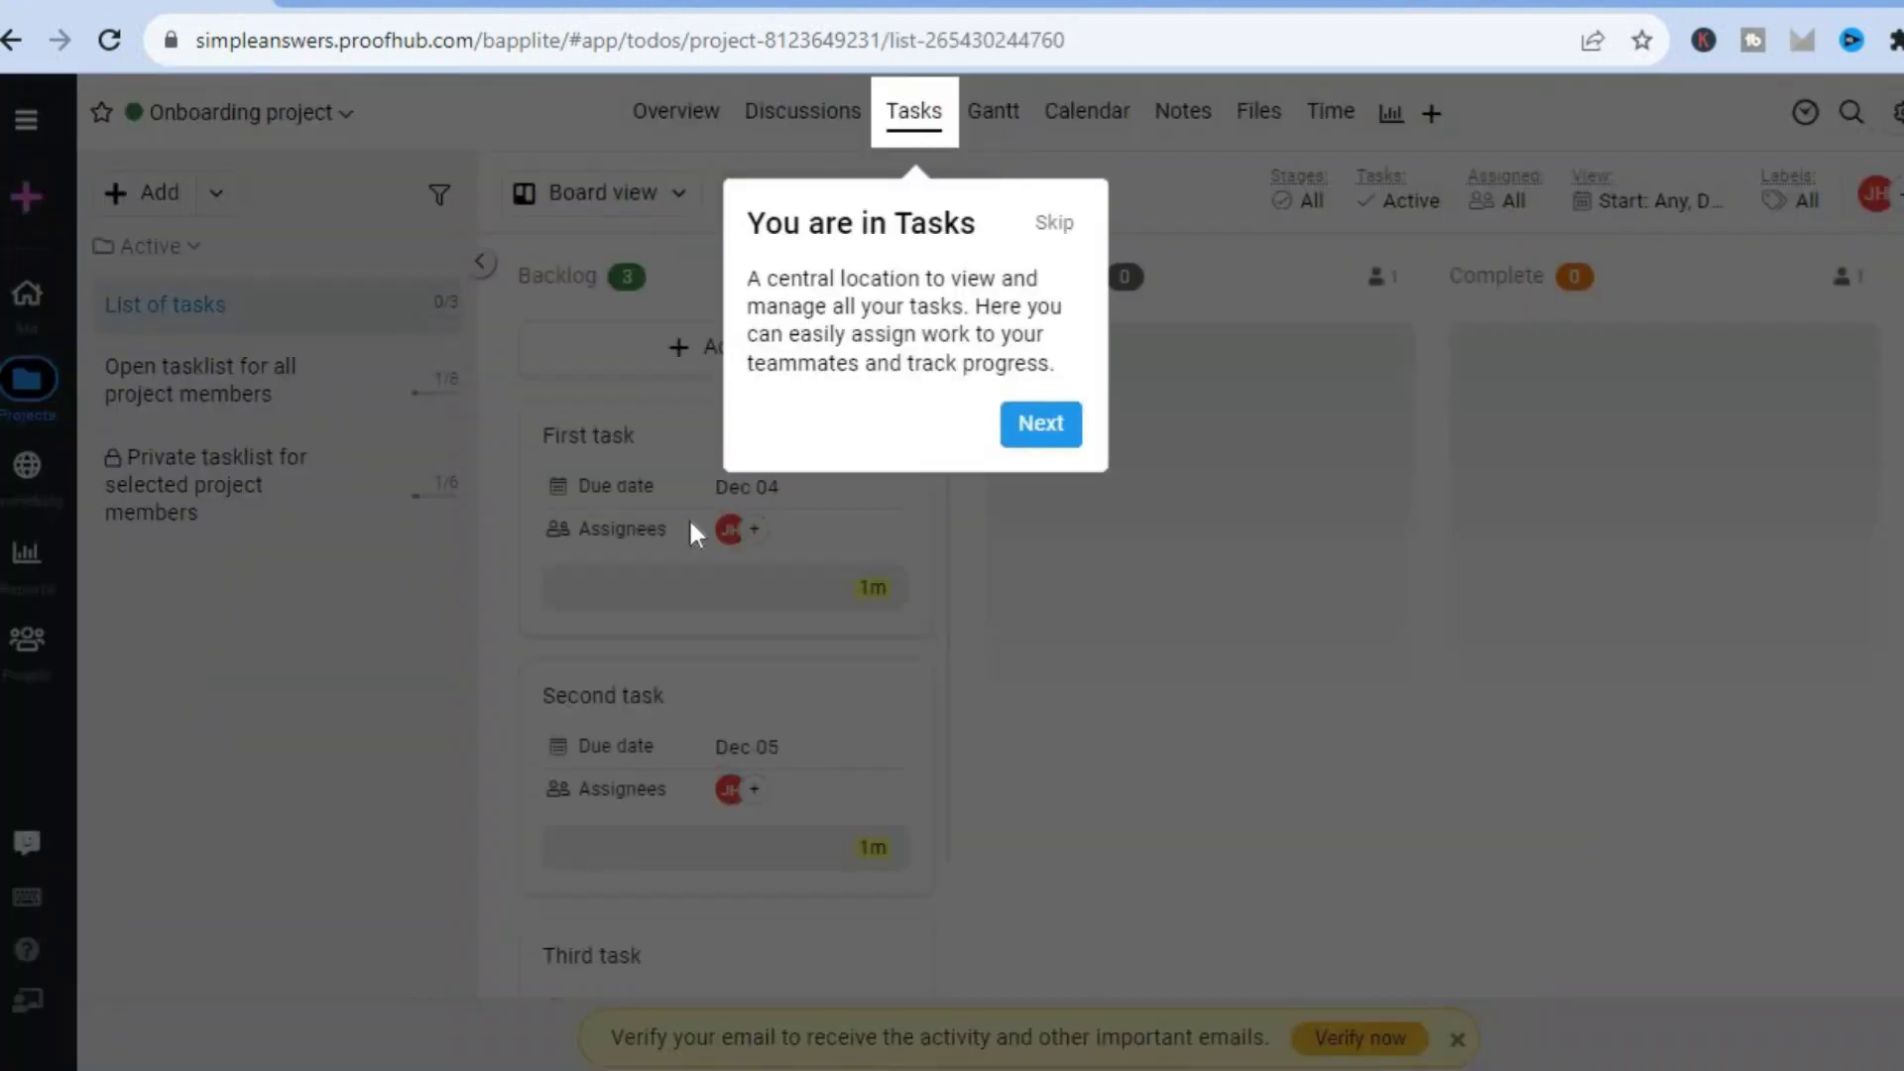
{"action": "left_click", "coordinate": [1053, 223]}
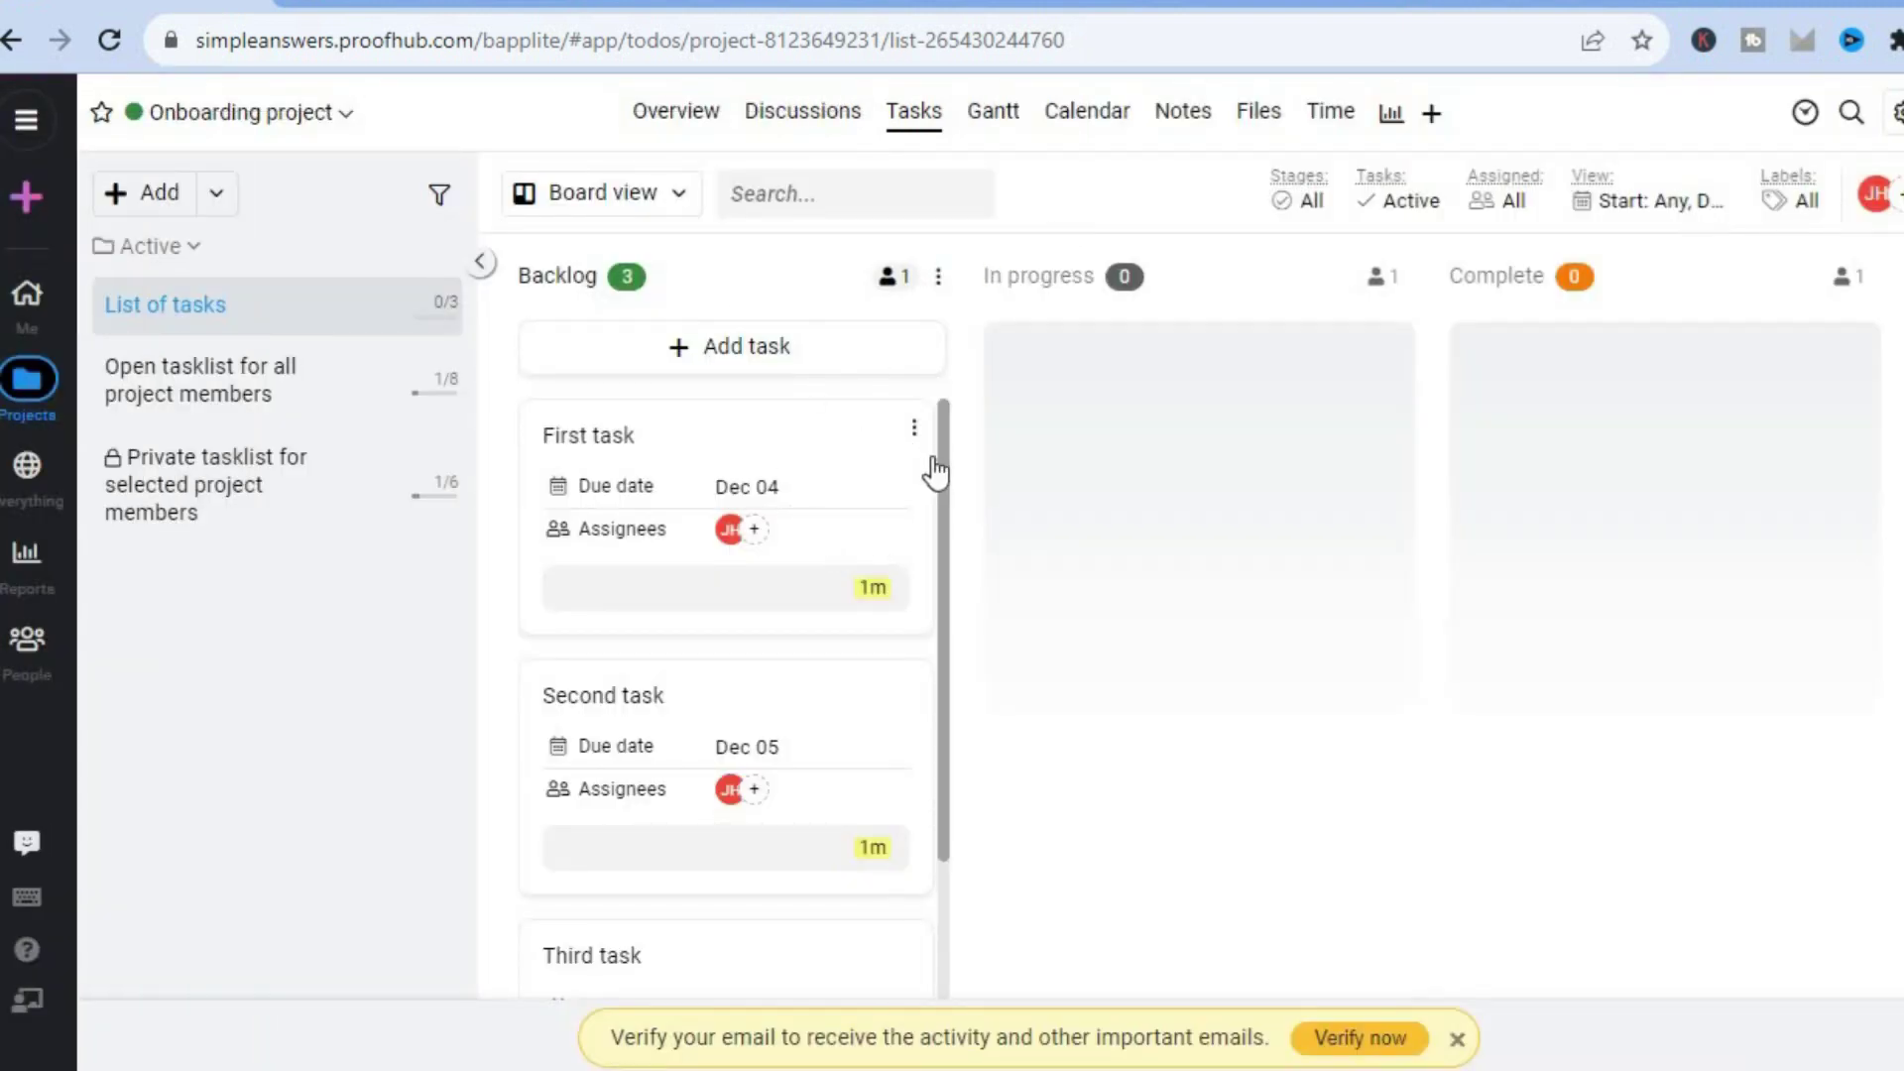
{"action": "left_click_drag", "start_coordinate": [945, 456], "coordinate": [940, 409]}
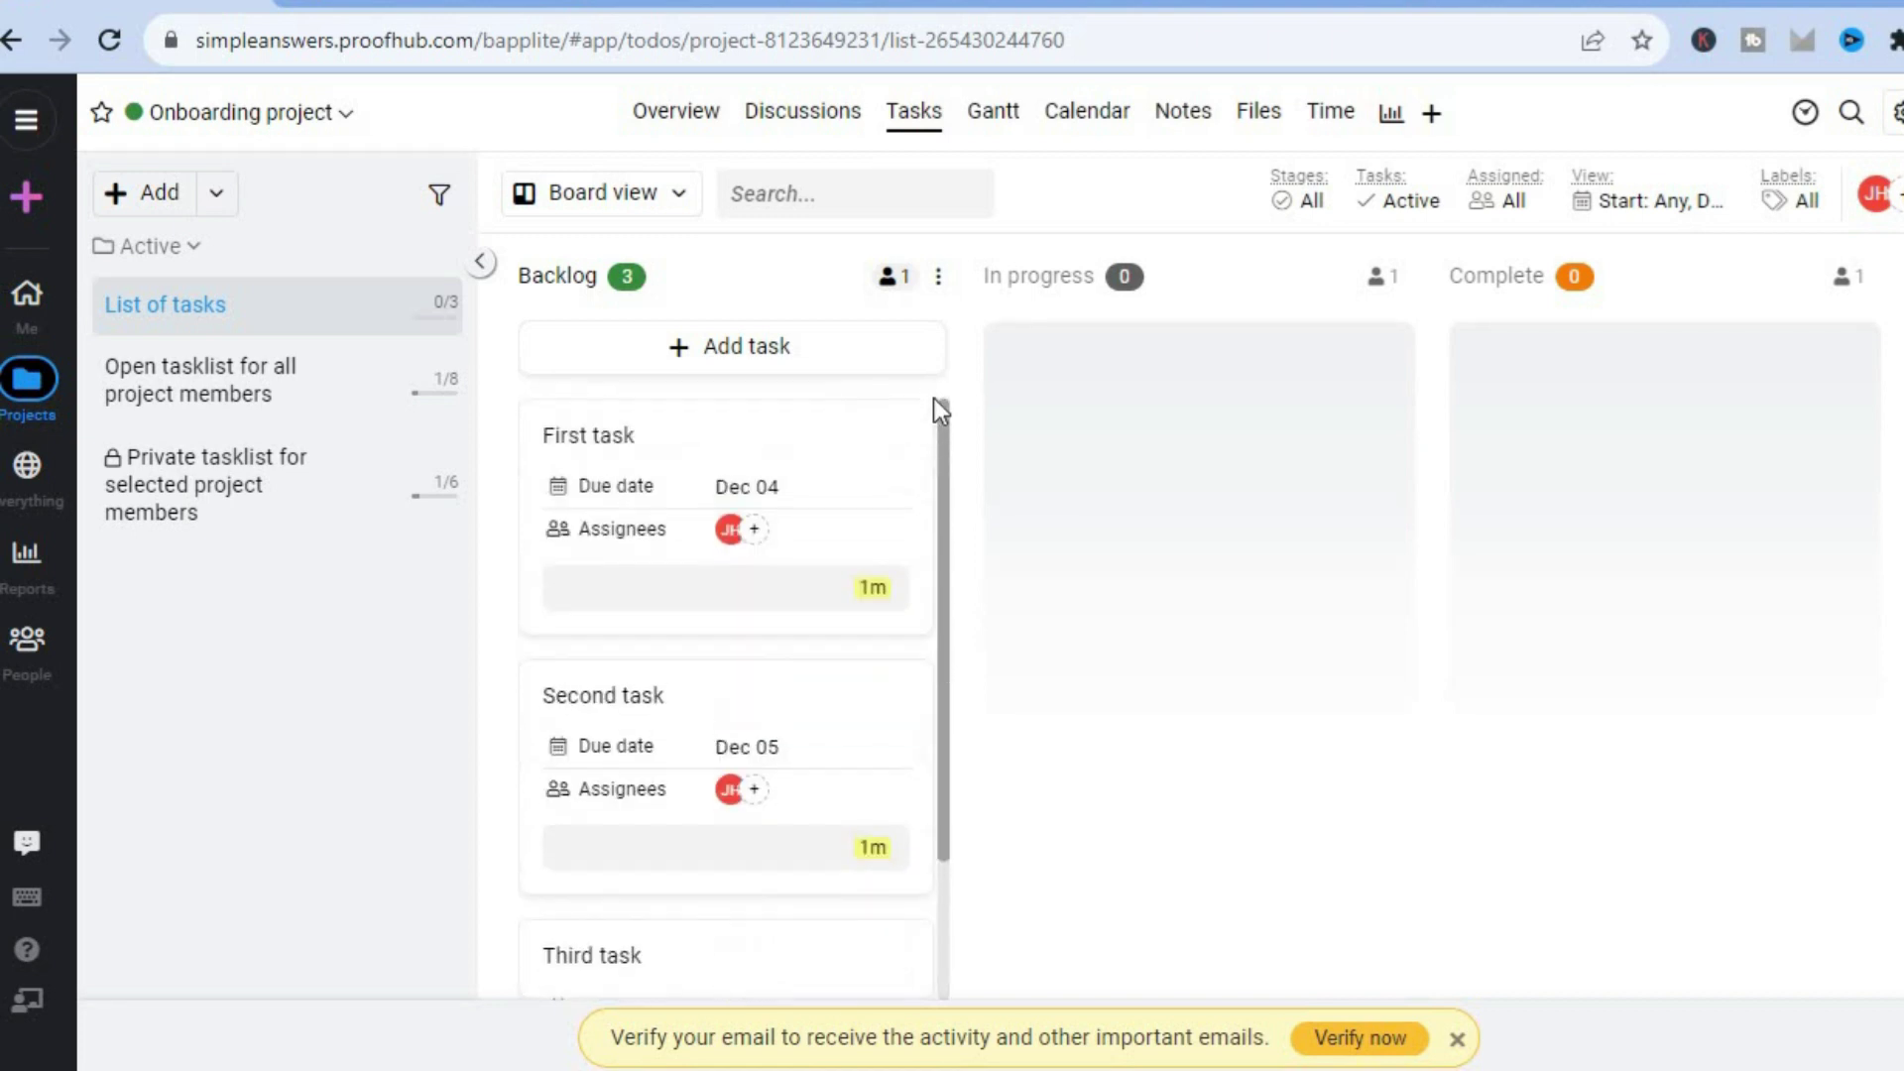
- Start a new task in the Backlog stage with the title "create a youtube video"
{"action": "left_click", "coordinate": [739, 346]}
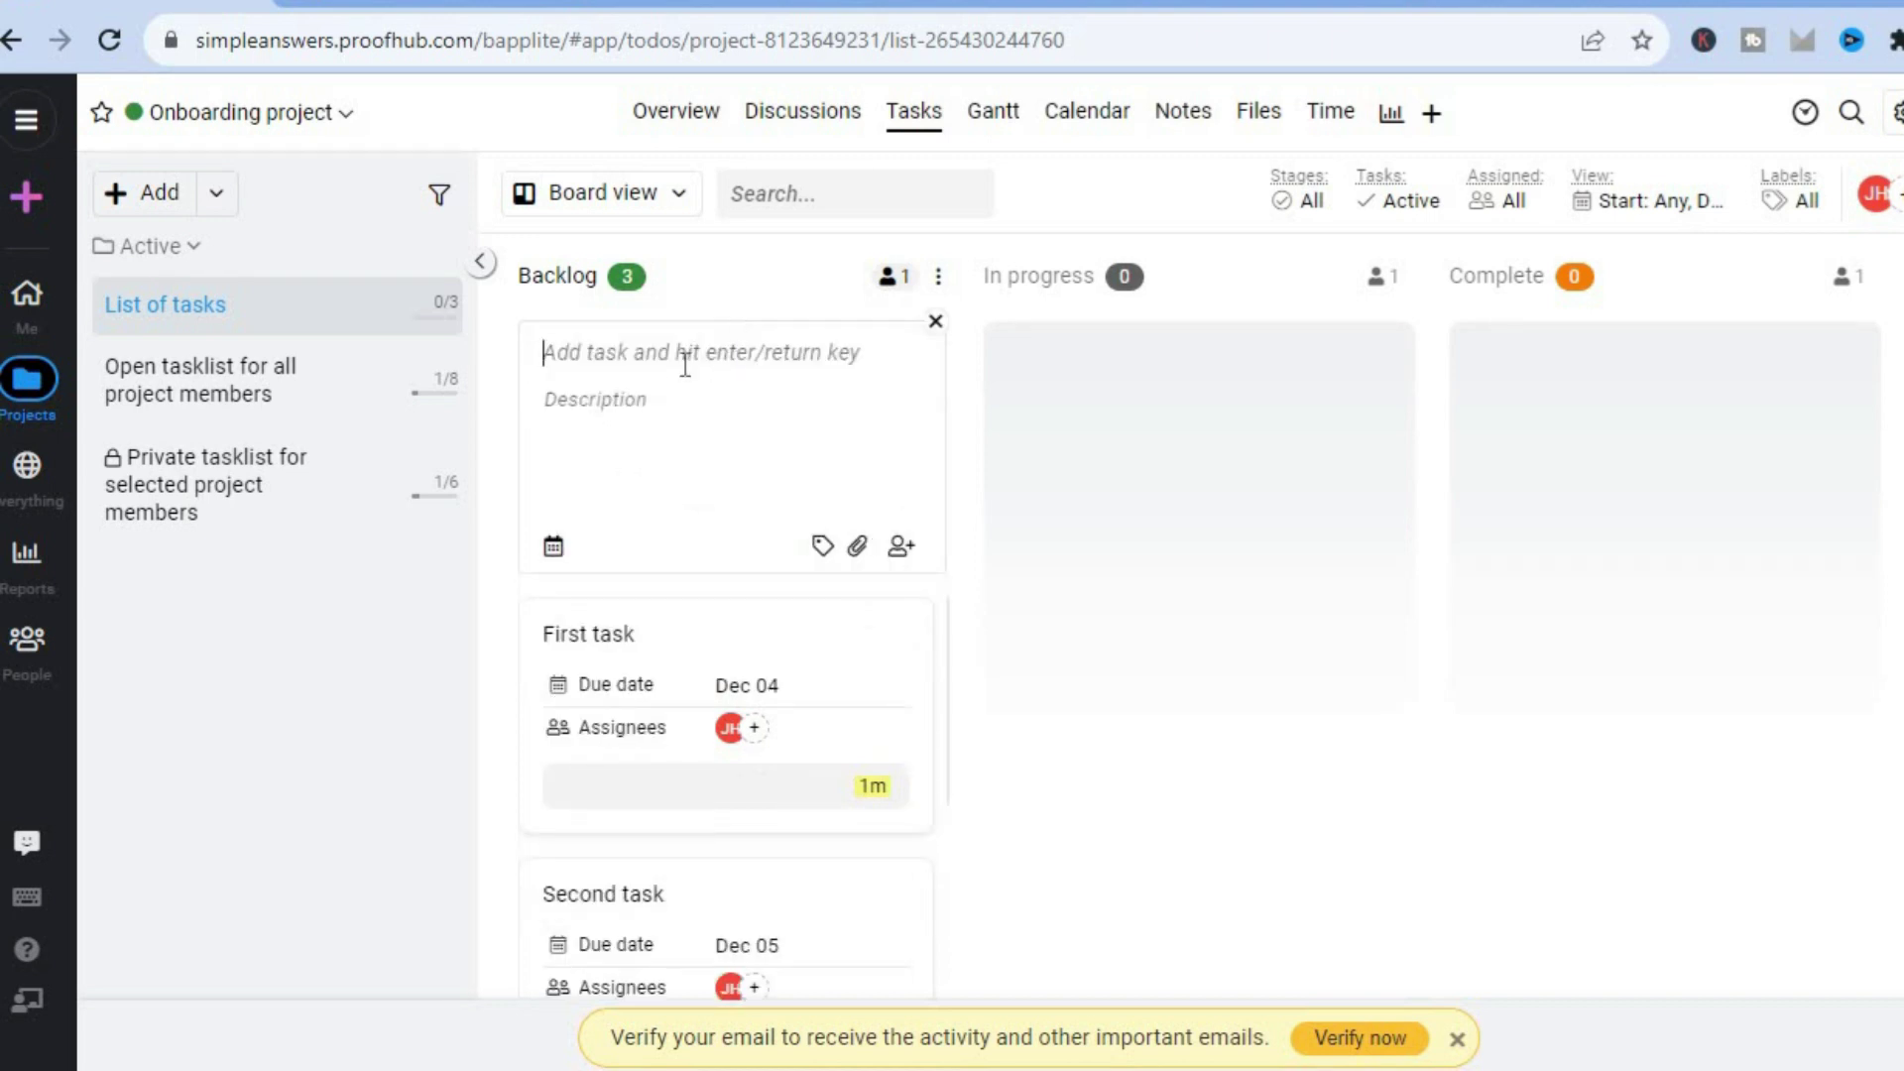
{"action": "type", "text": "cr"}
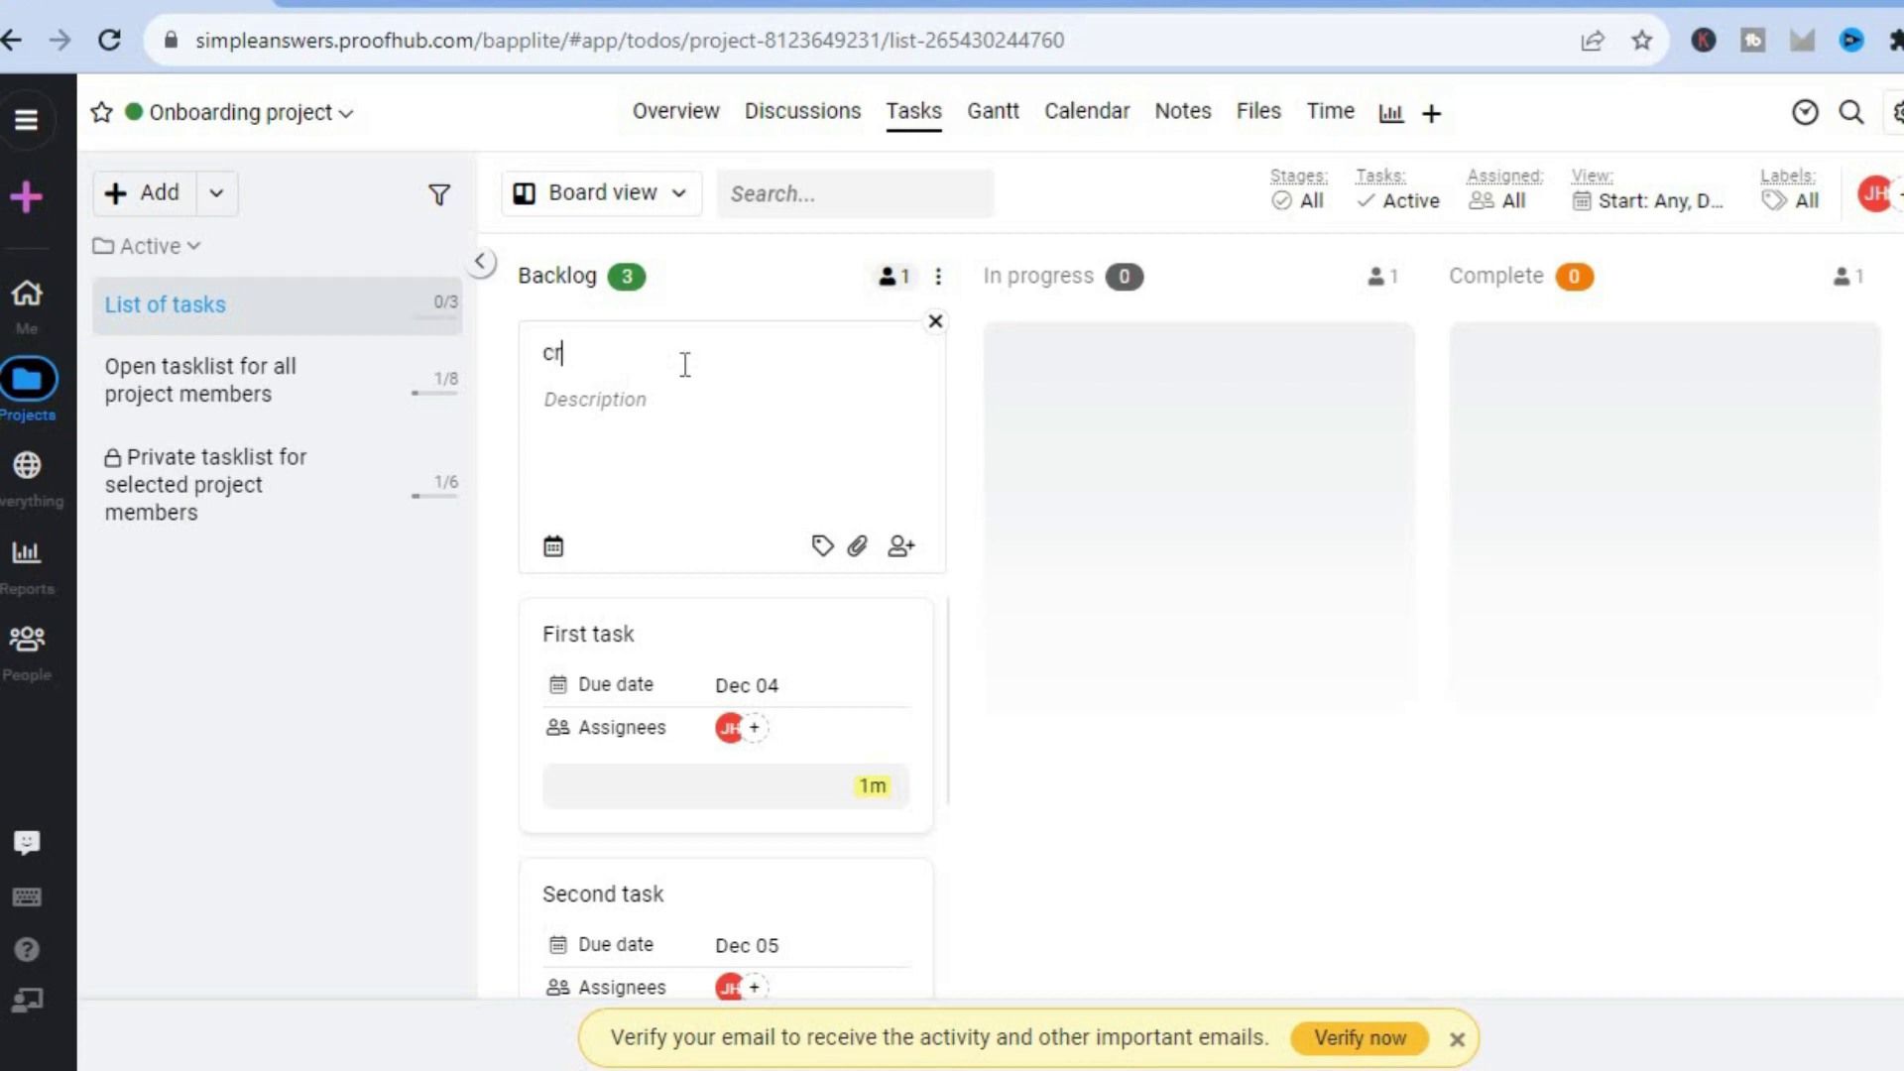
{"action": "type", "text": "eate ayoutube v"}
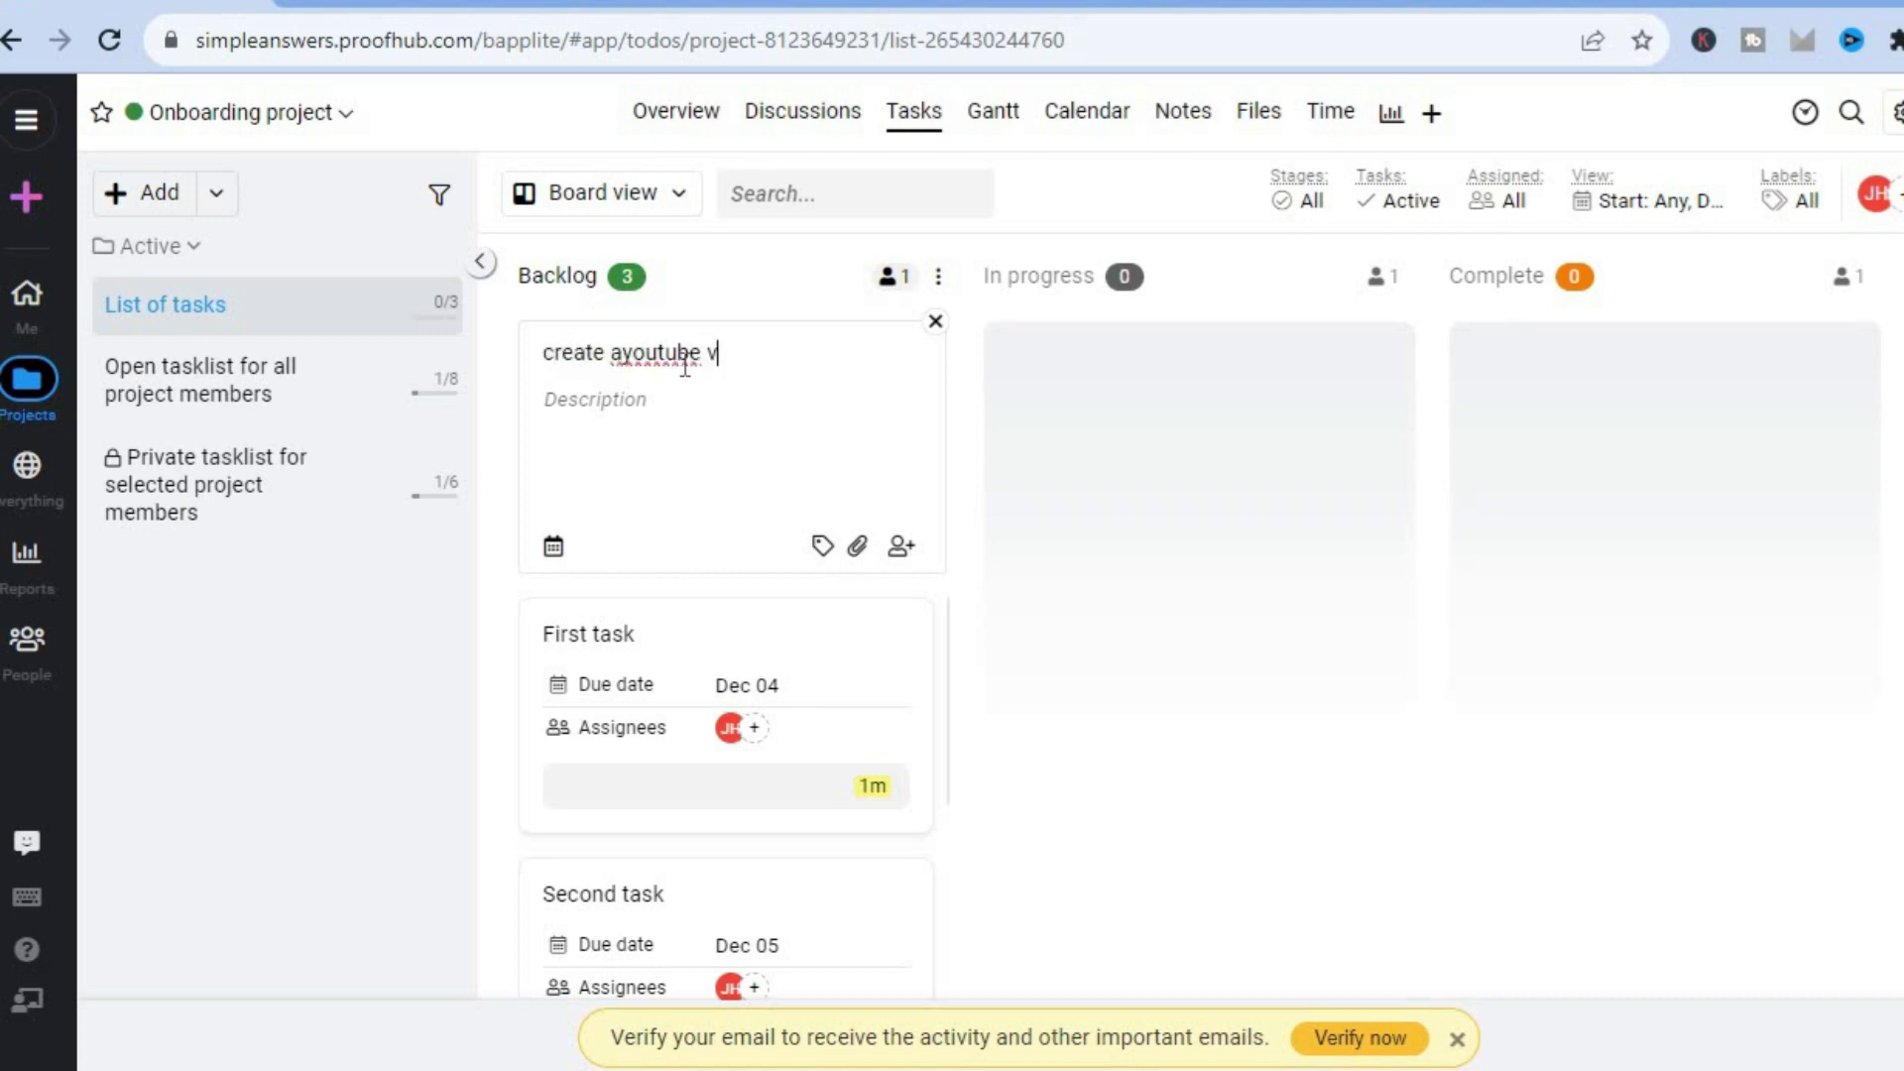
{"action": "type", "text": "ideo"}
{"action": "left_click", "coordinate": [624, 355]}
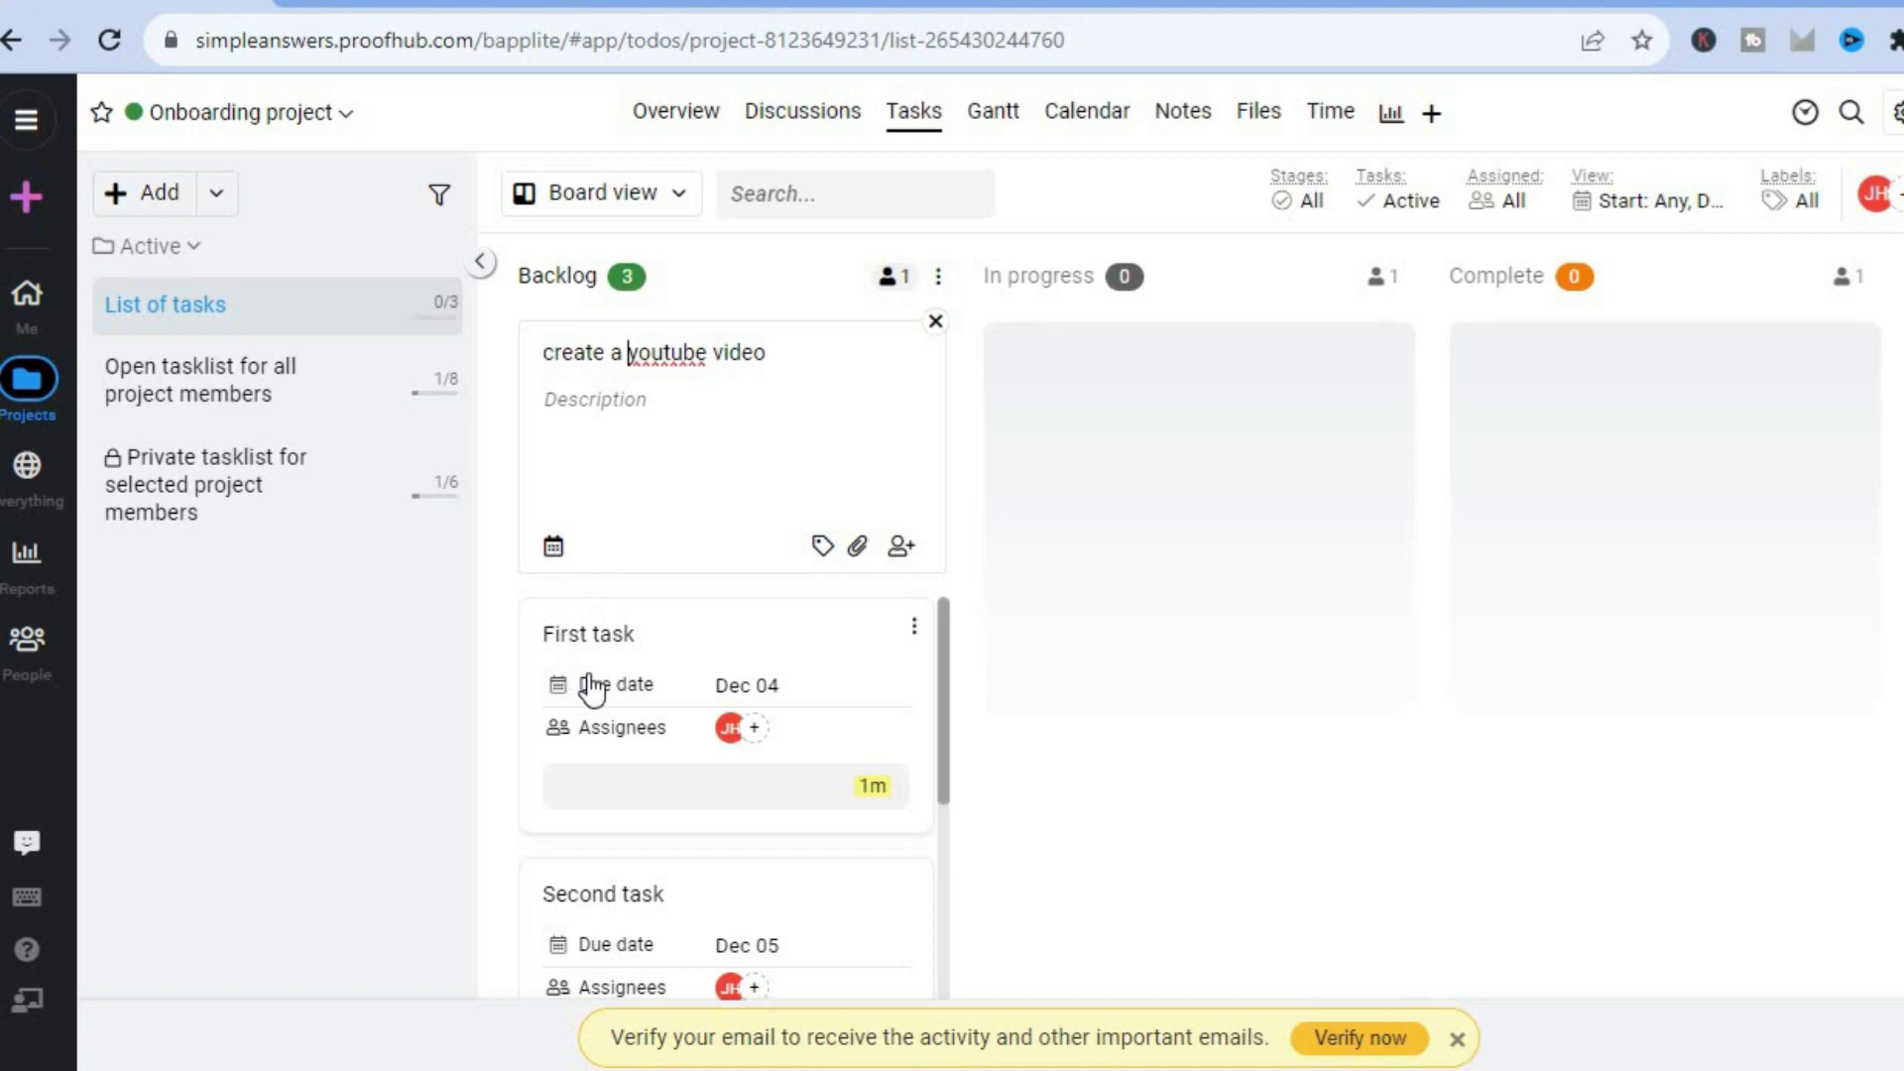
- View the details of First task in the Backlog stage, and close them again
{"action": "left_click", "coordinate": [764, 686]}
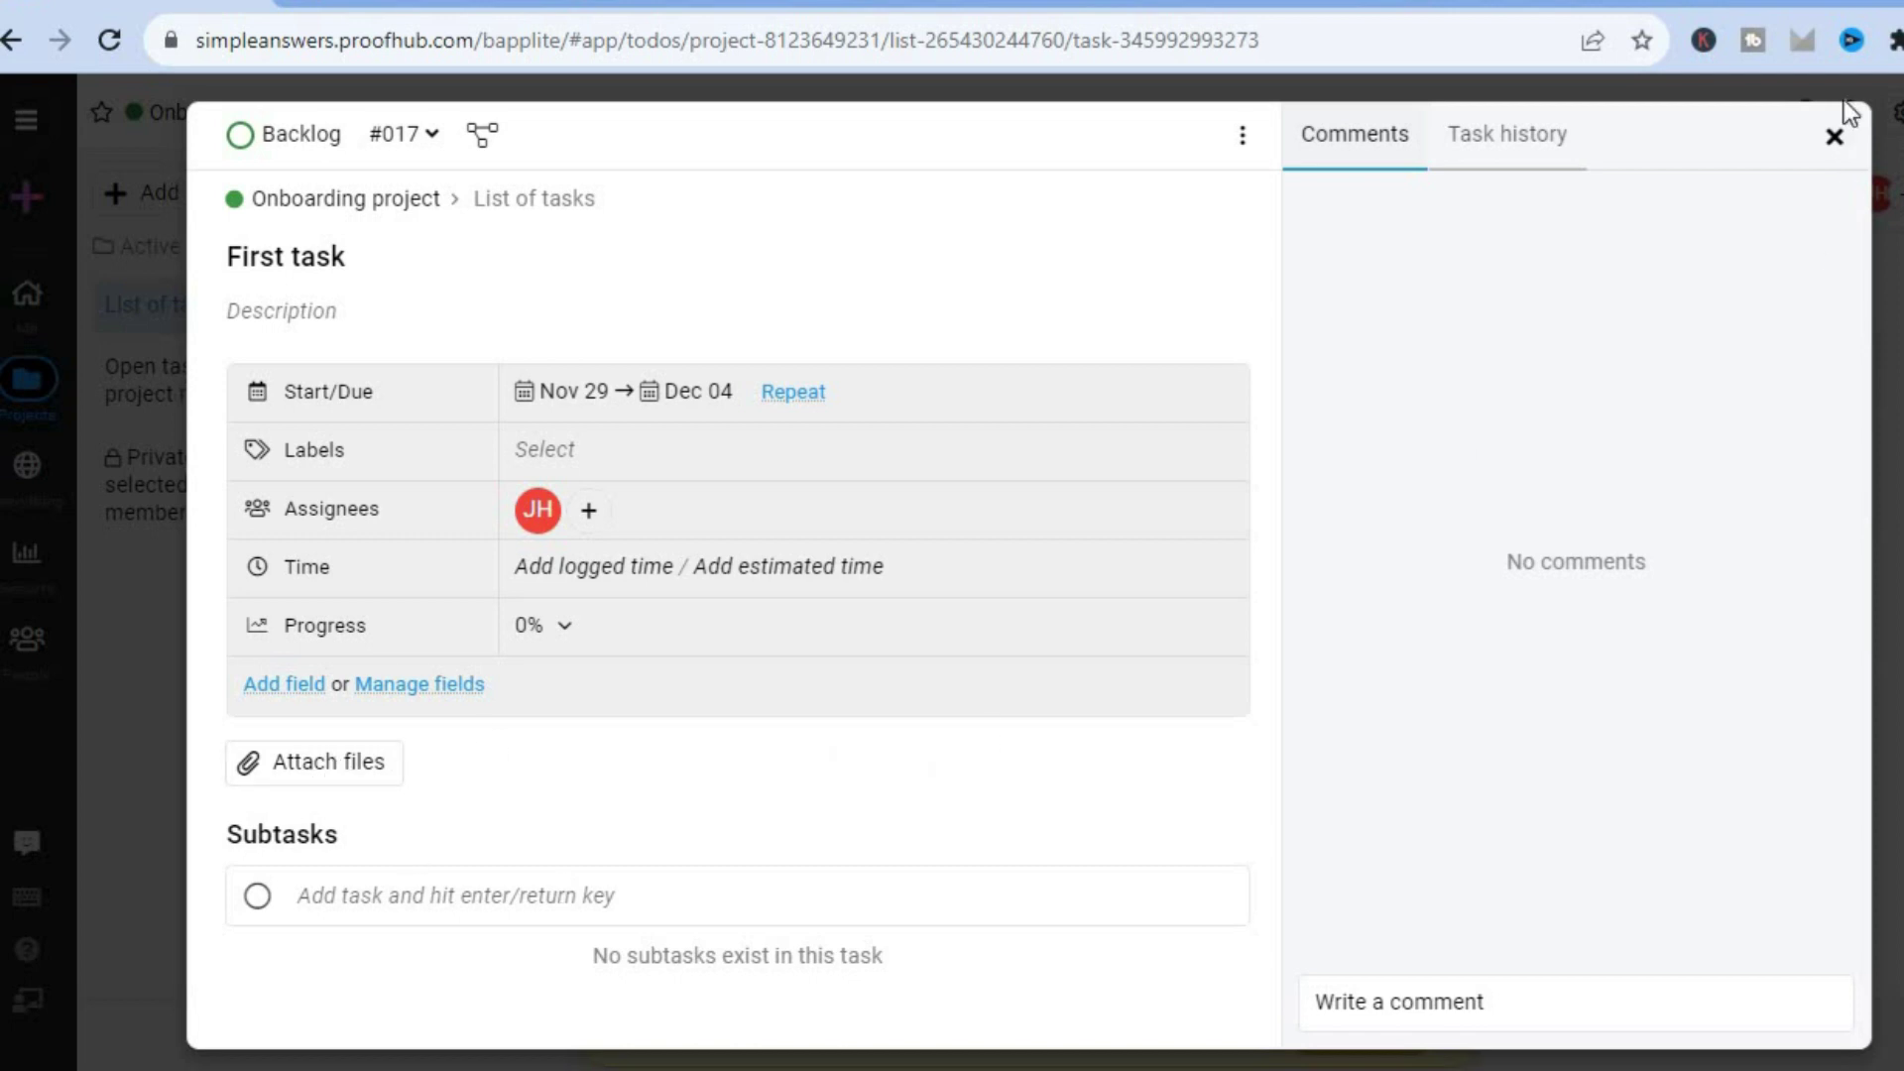
{"action": "left_click", "coordinate": [1837, 137]}
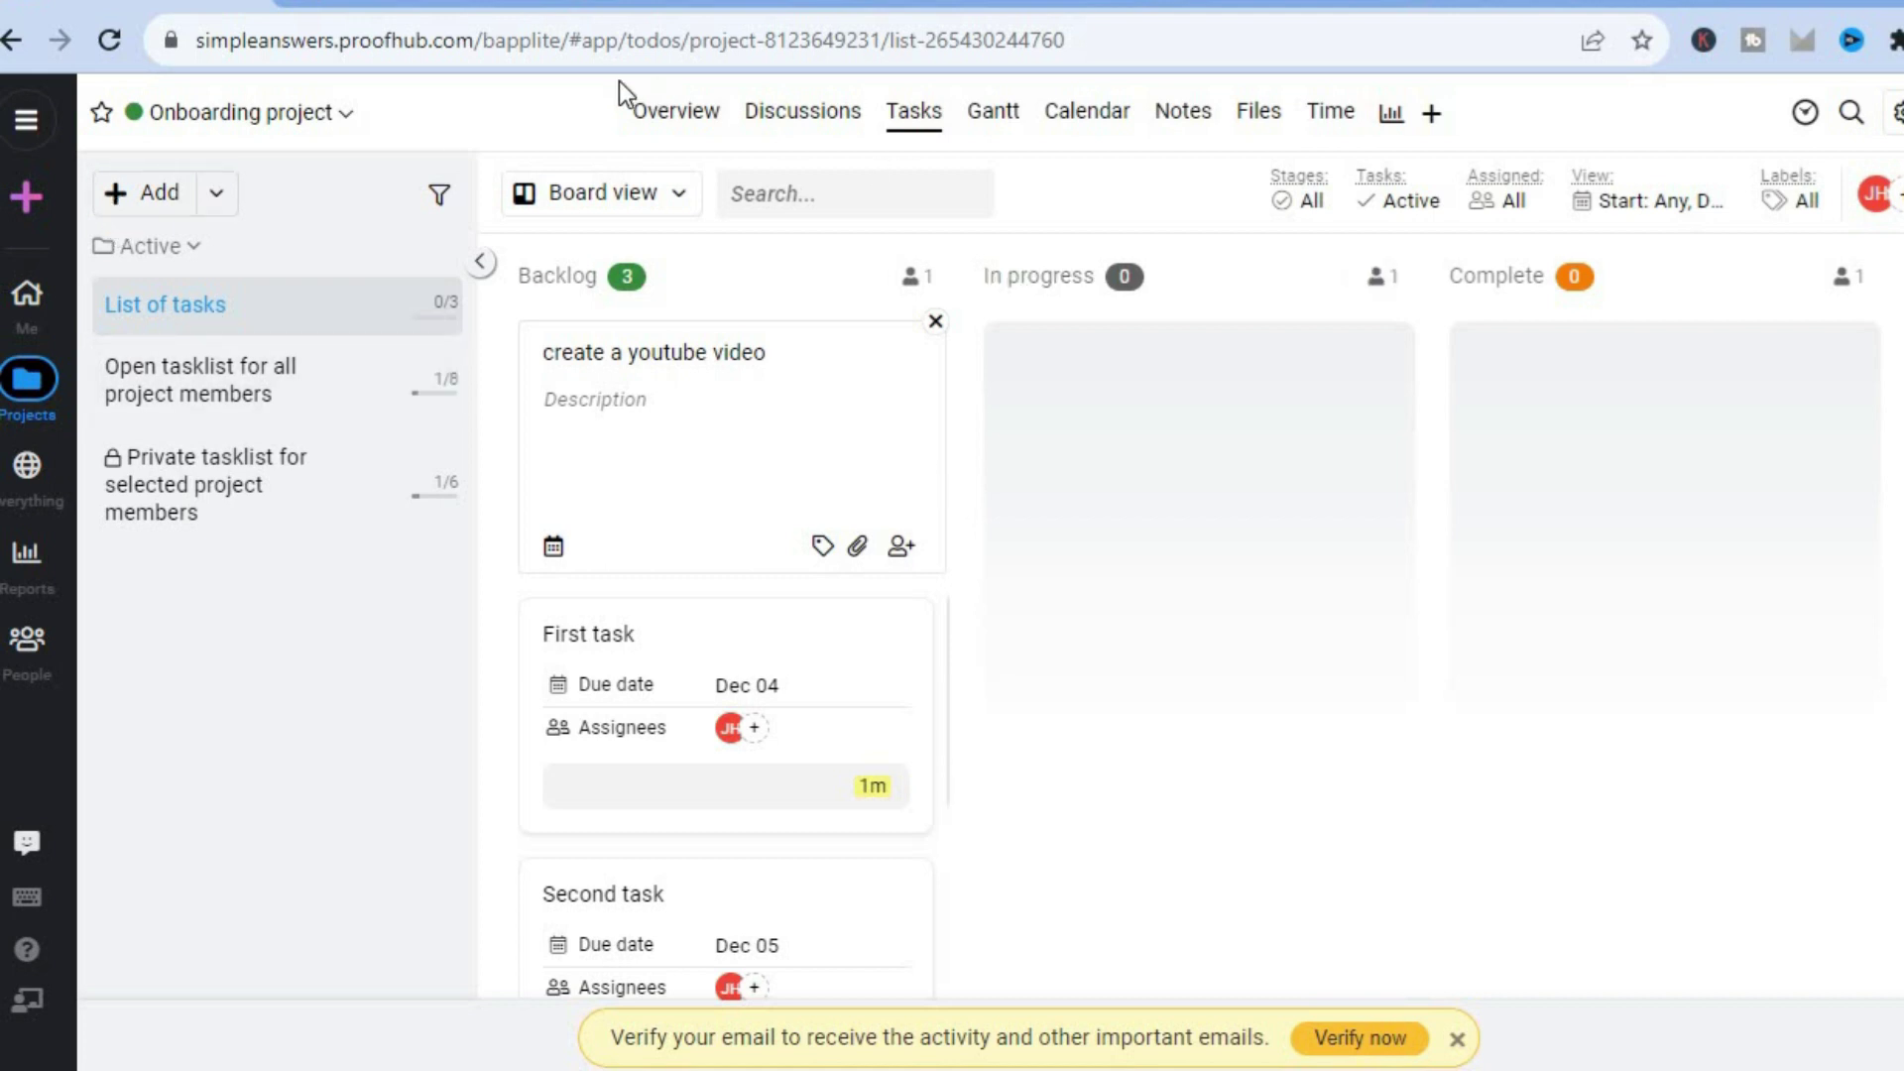
- Open the project's Overview, skip its tour, and examine the progress, tasks, milestones and time summaries
{"action": "left_click", "coordinate": [674, 117]}
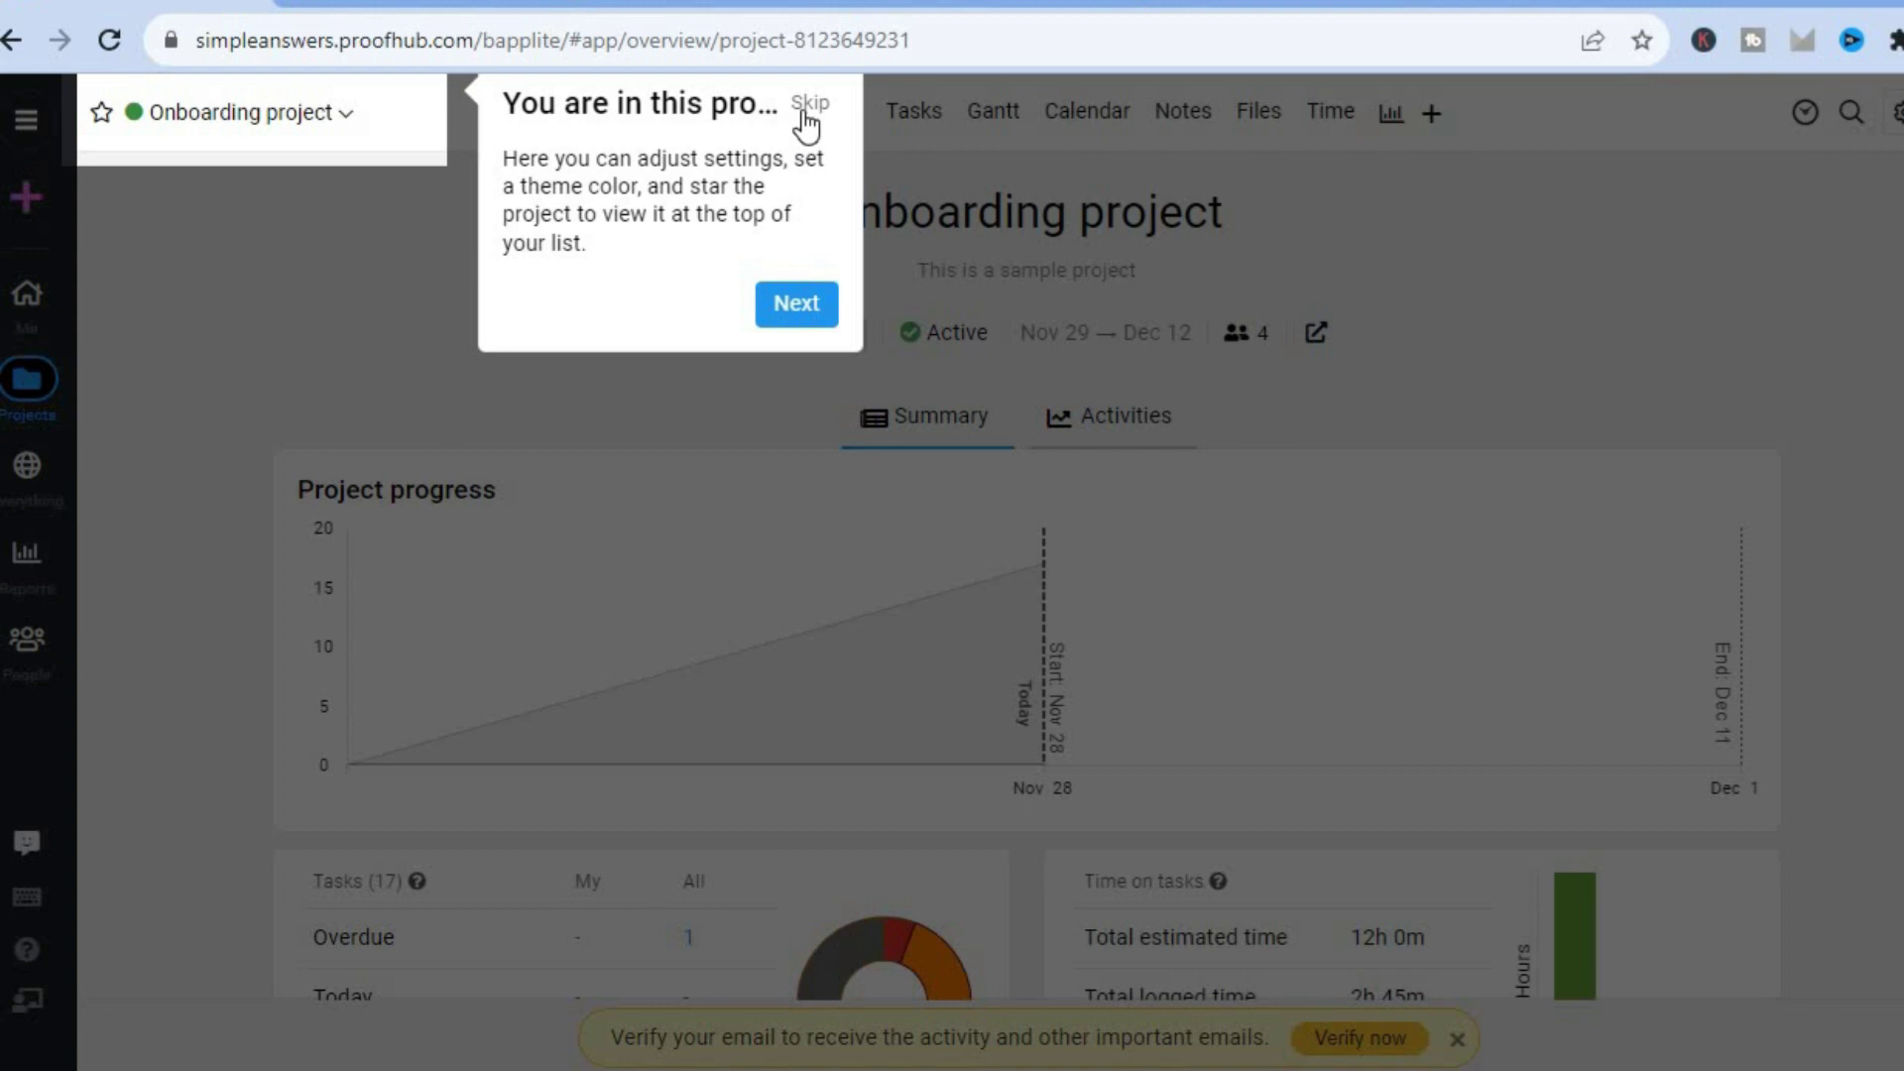
{"action": "left_click", "coordinate": [808, 104]}
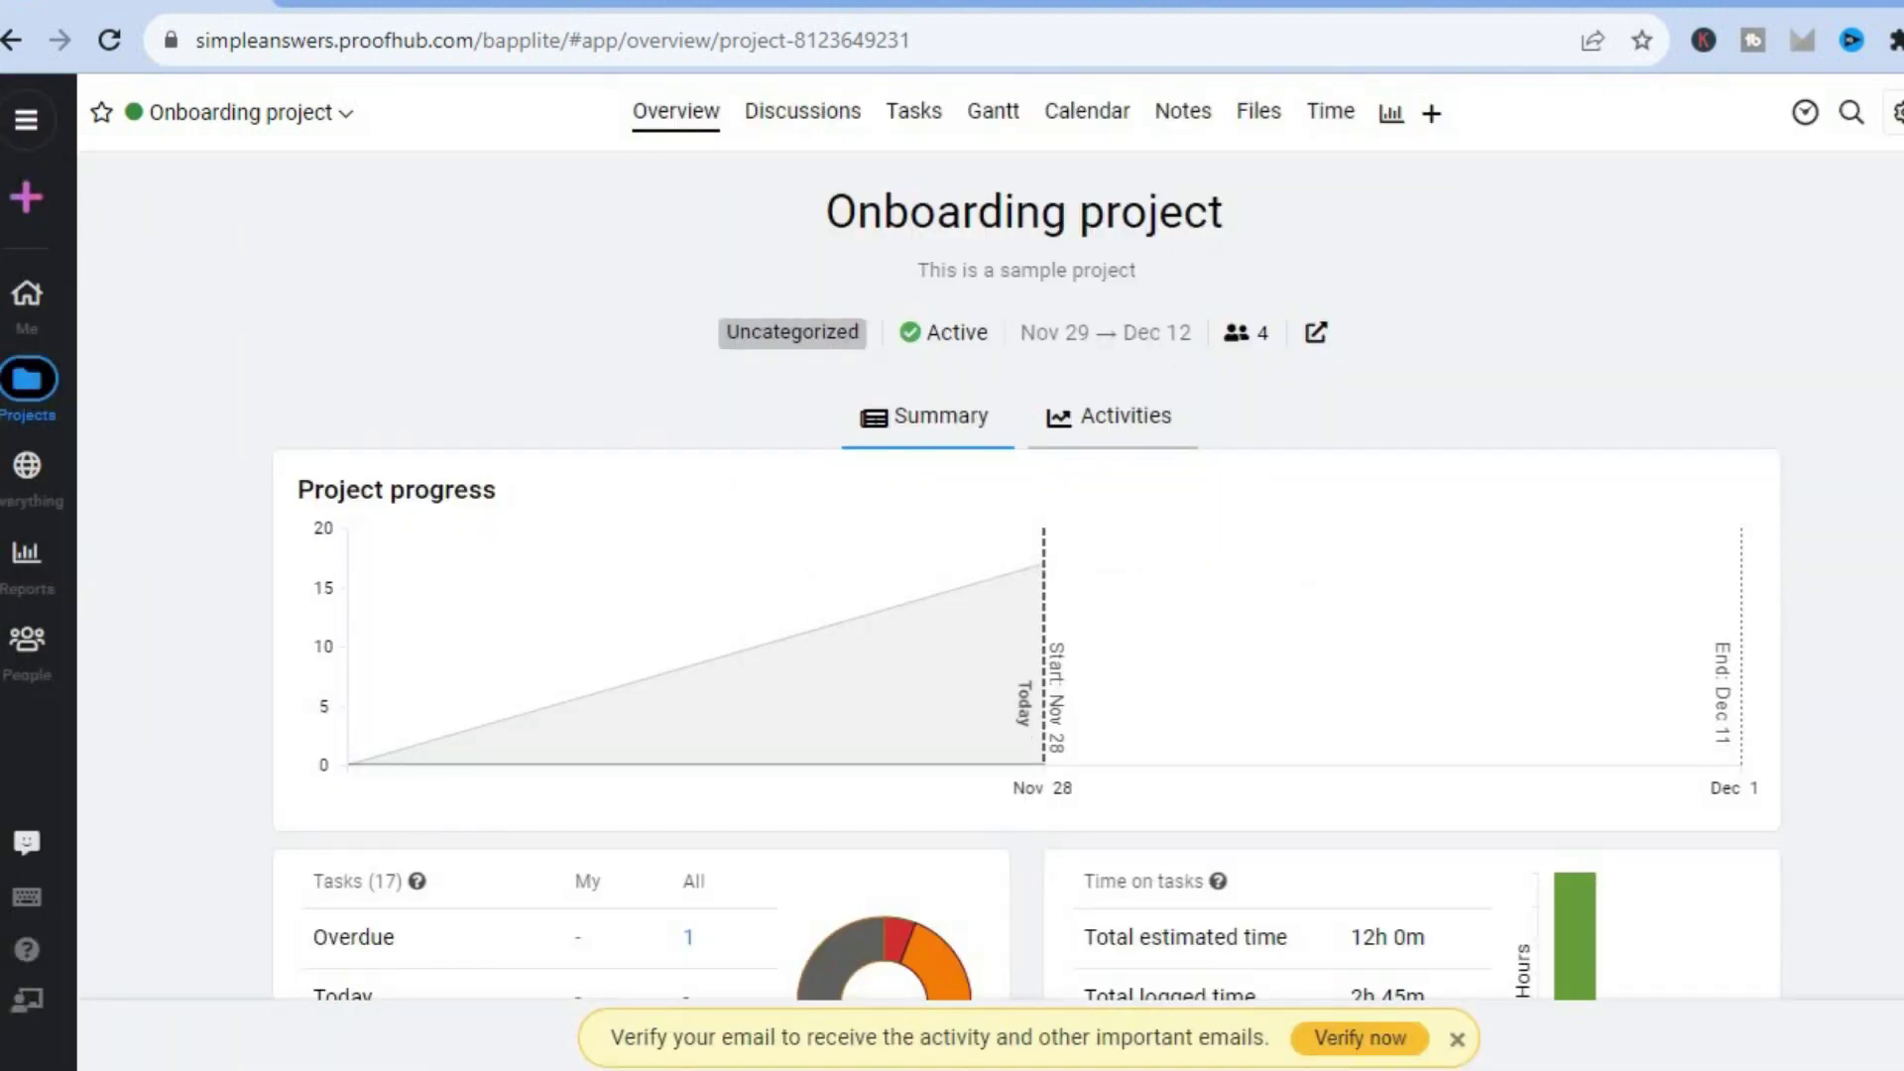
{"action": "scroll", "coordinate": [1026, 576], "scroll_direction": "down", "scroll_amount": 5}
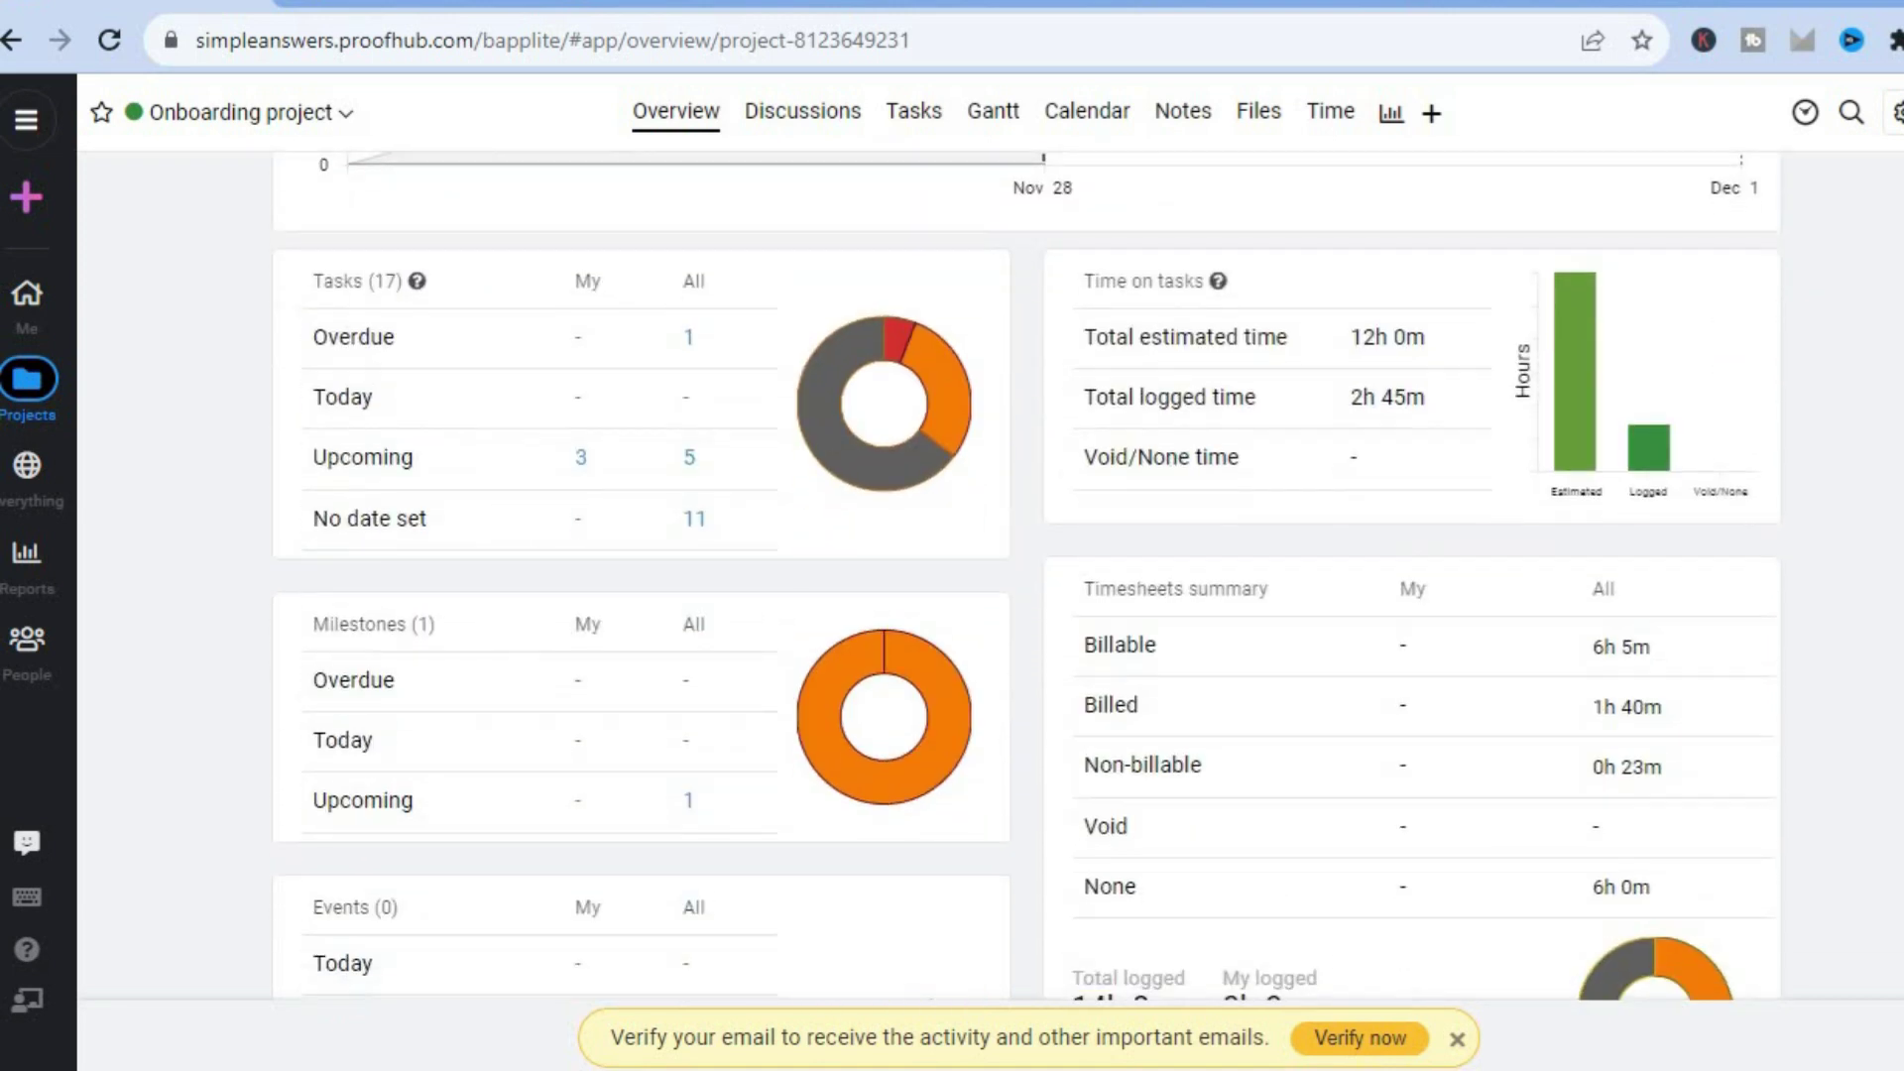
- Open the project's Notes, skip the tour, add a note titled "test" to First Notebook, and close it
{"action": "scroll", "coordinate": [1027, 576], "scroll_direction": "up", "scroll_amount": 5}
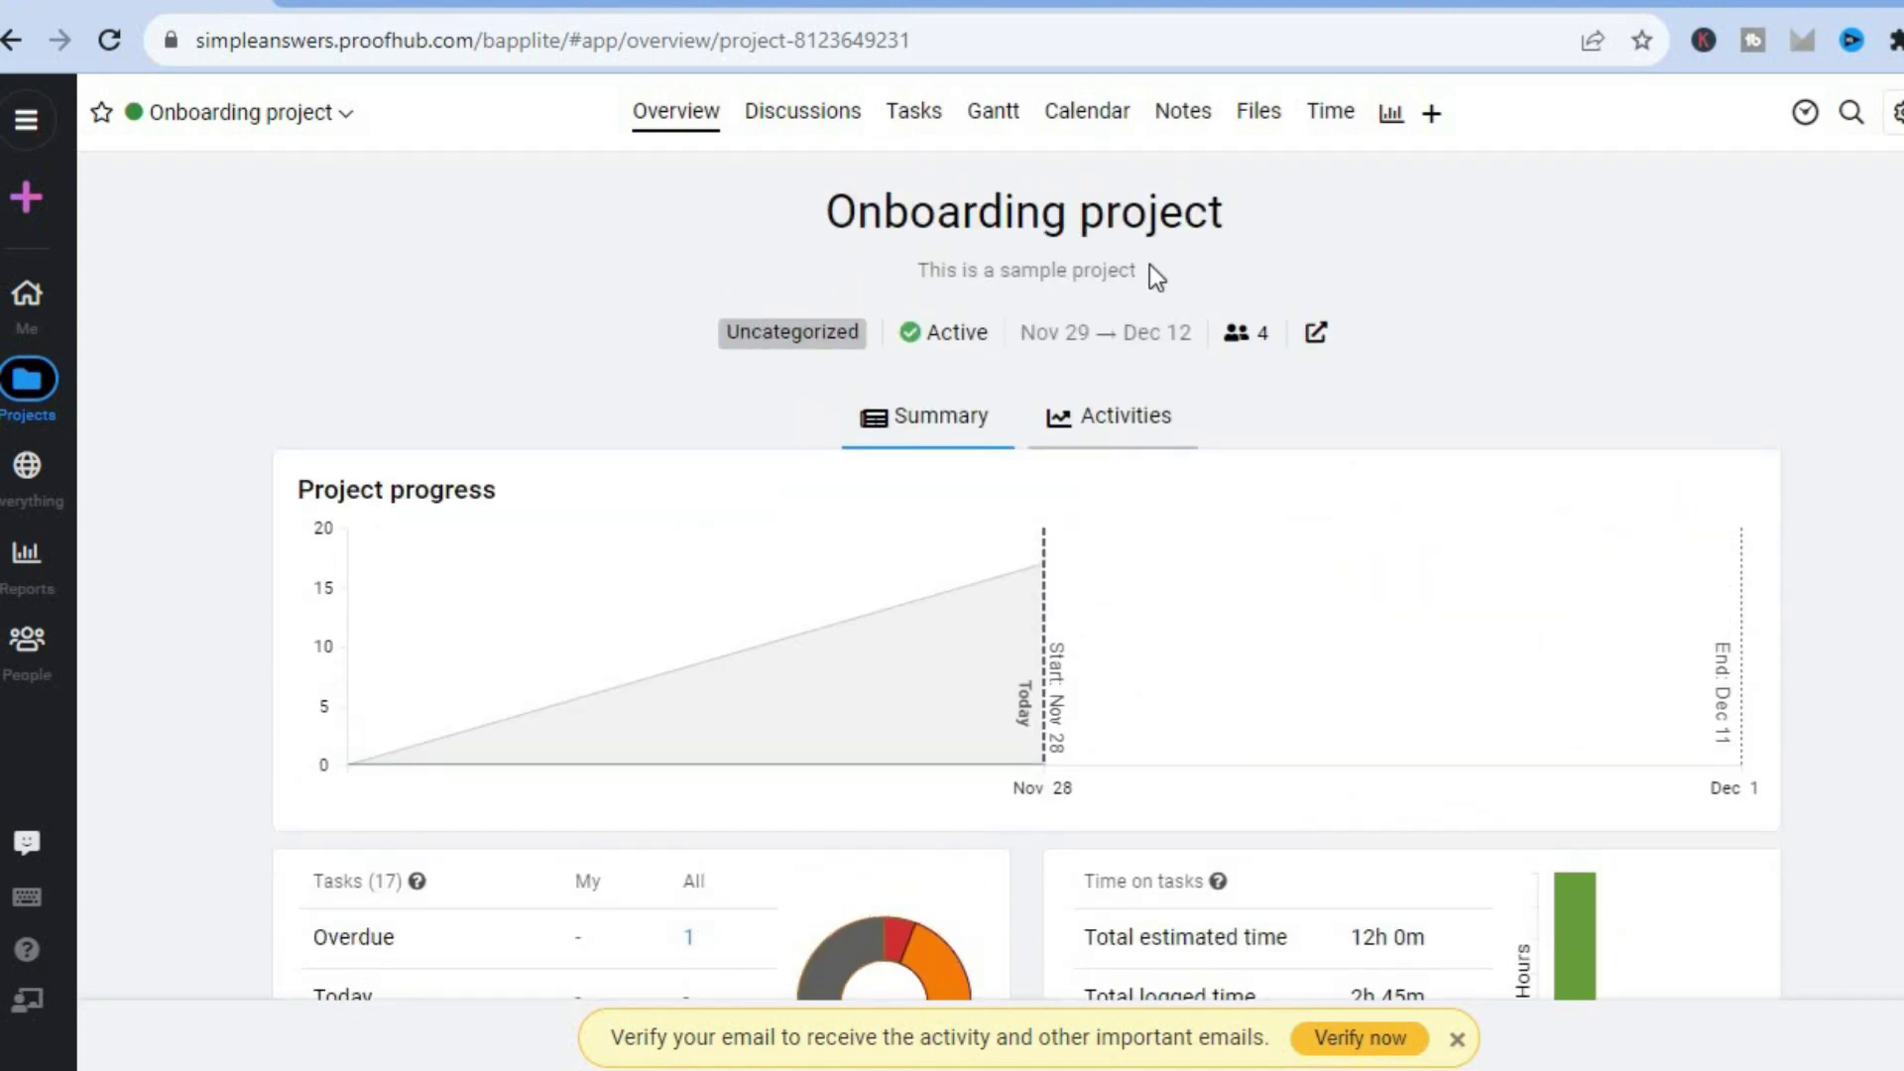
{"action": "left_click", "coordinate": [1194, 117]}
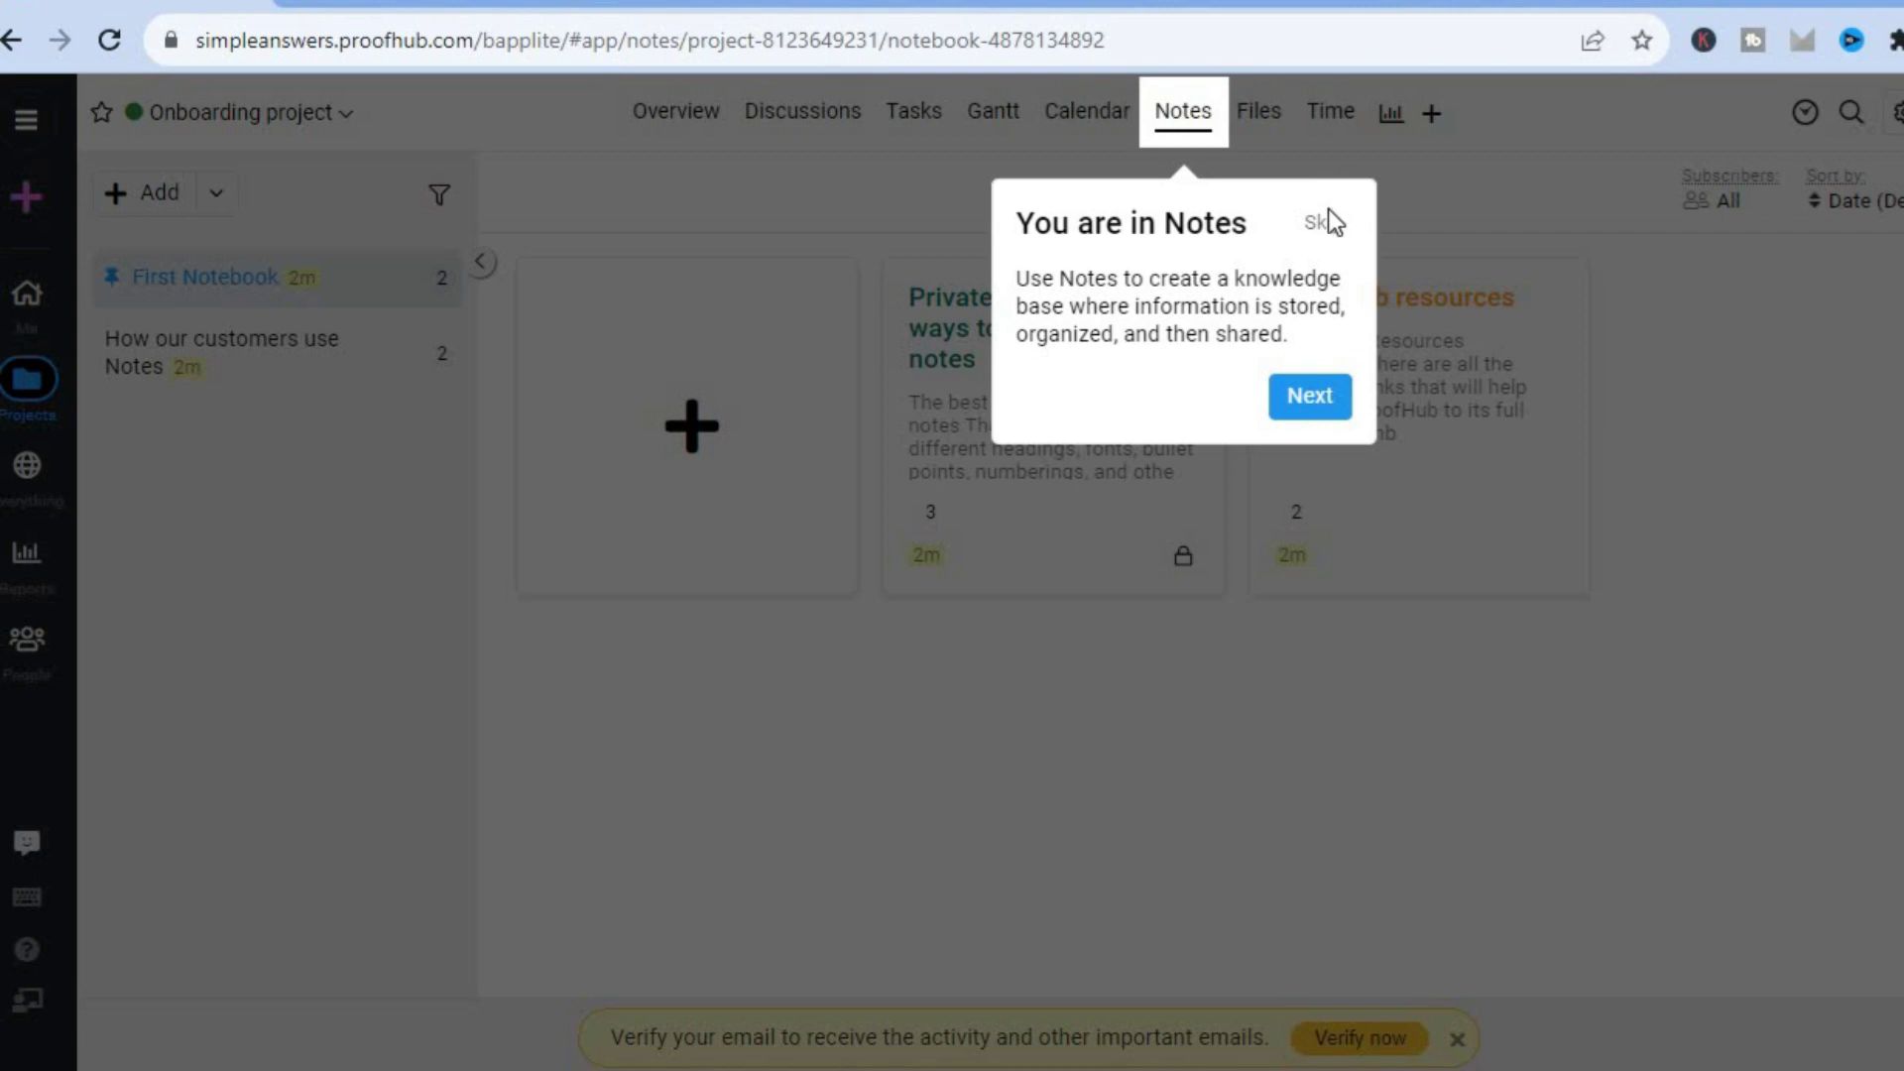
{"action": "left_click", "coordinate": [1325, 222]}
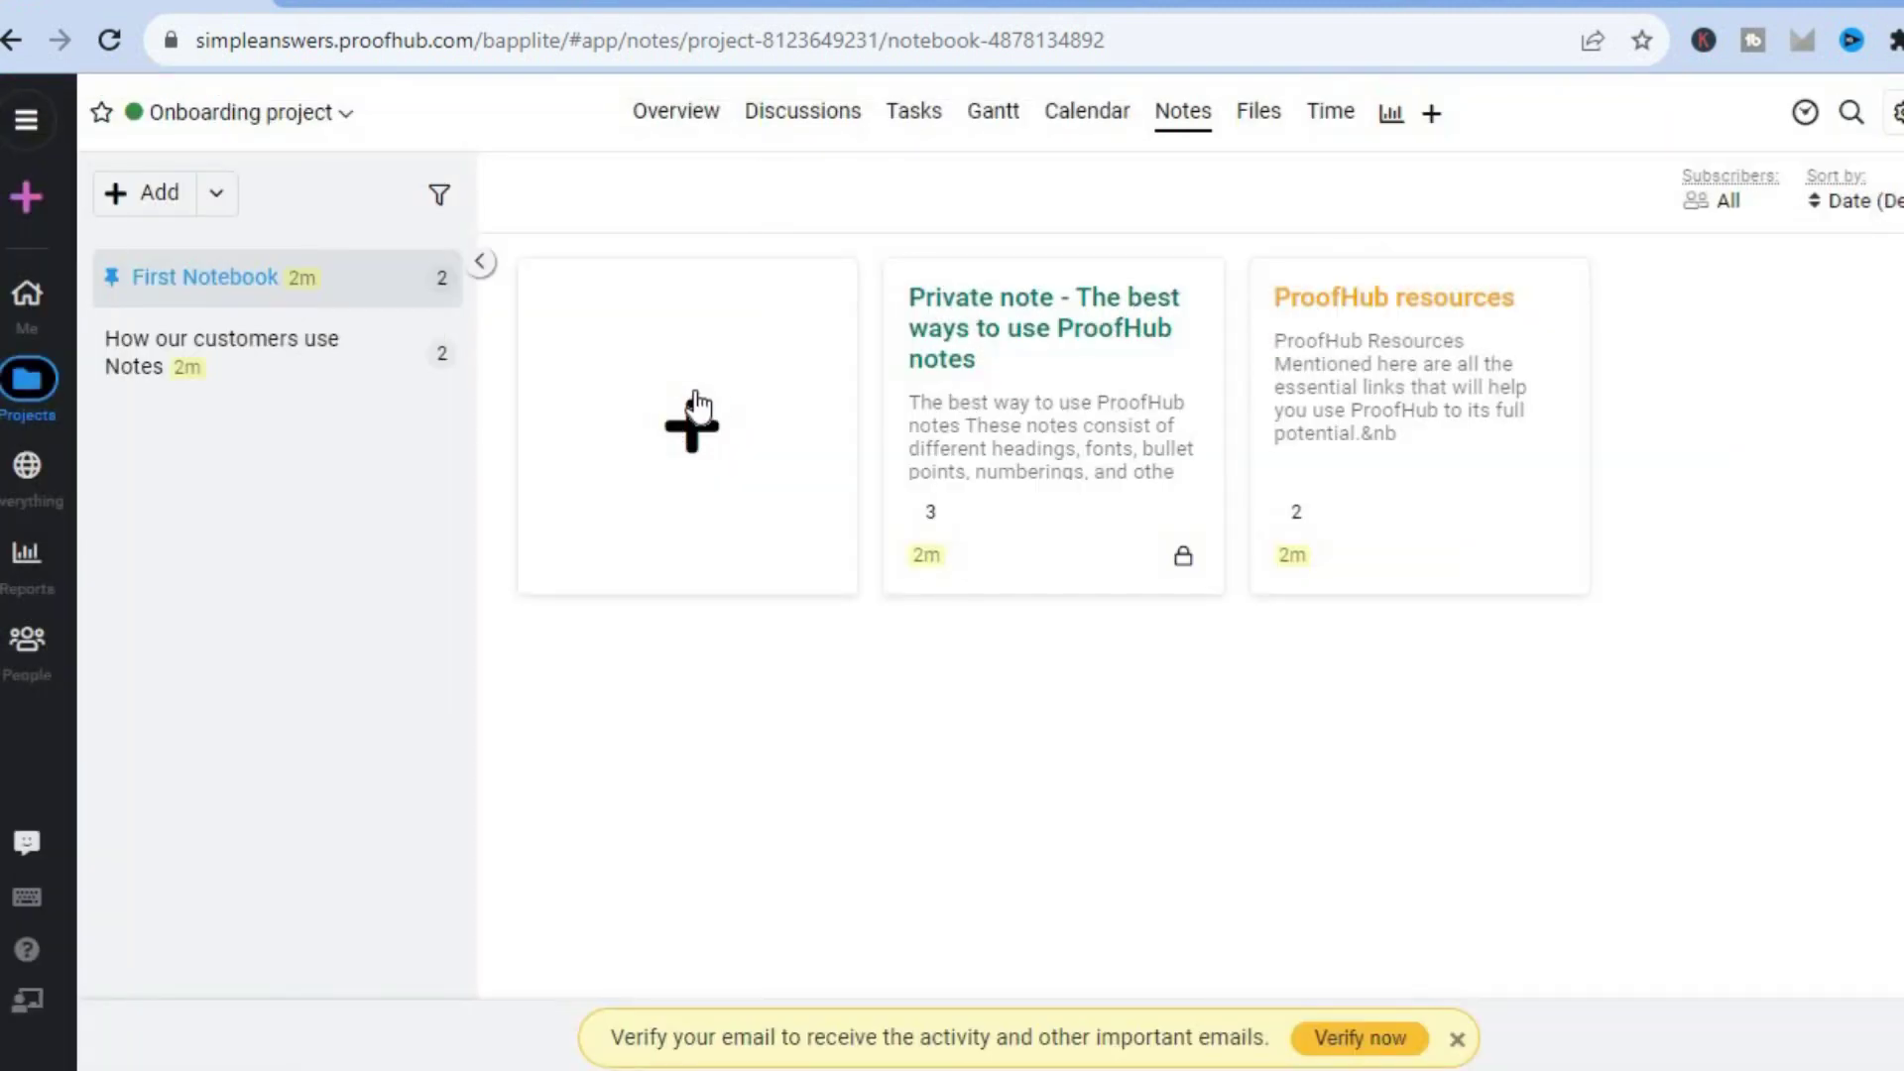
{"action": "left_click", "coordinate": [694, 401]}
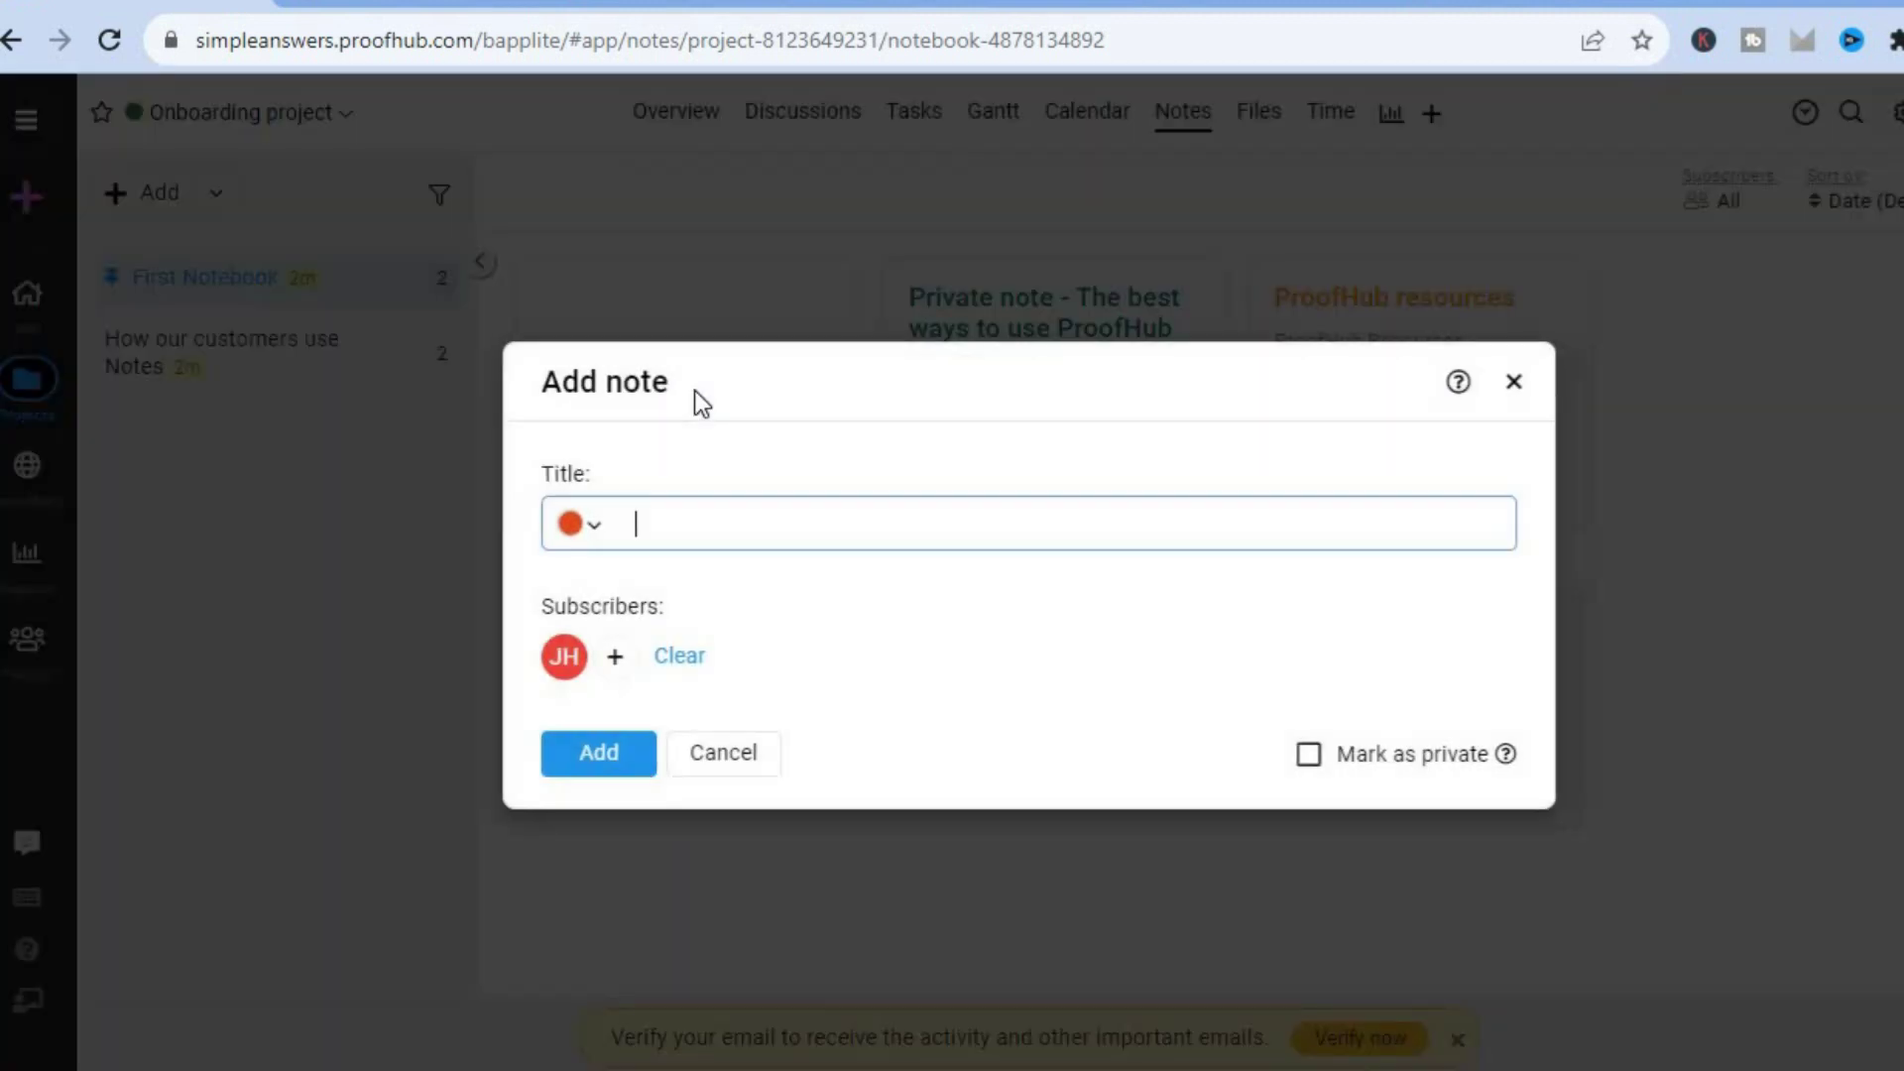
{"action": "type", "text": "test"}
{"action": "left_click", "coordinate": [611, 759]}
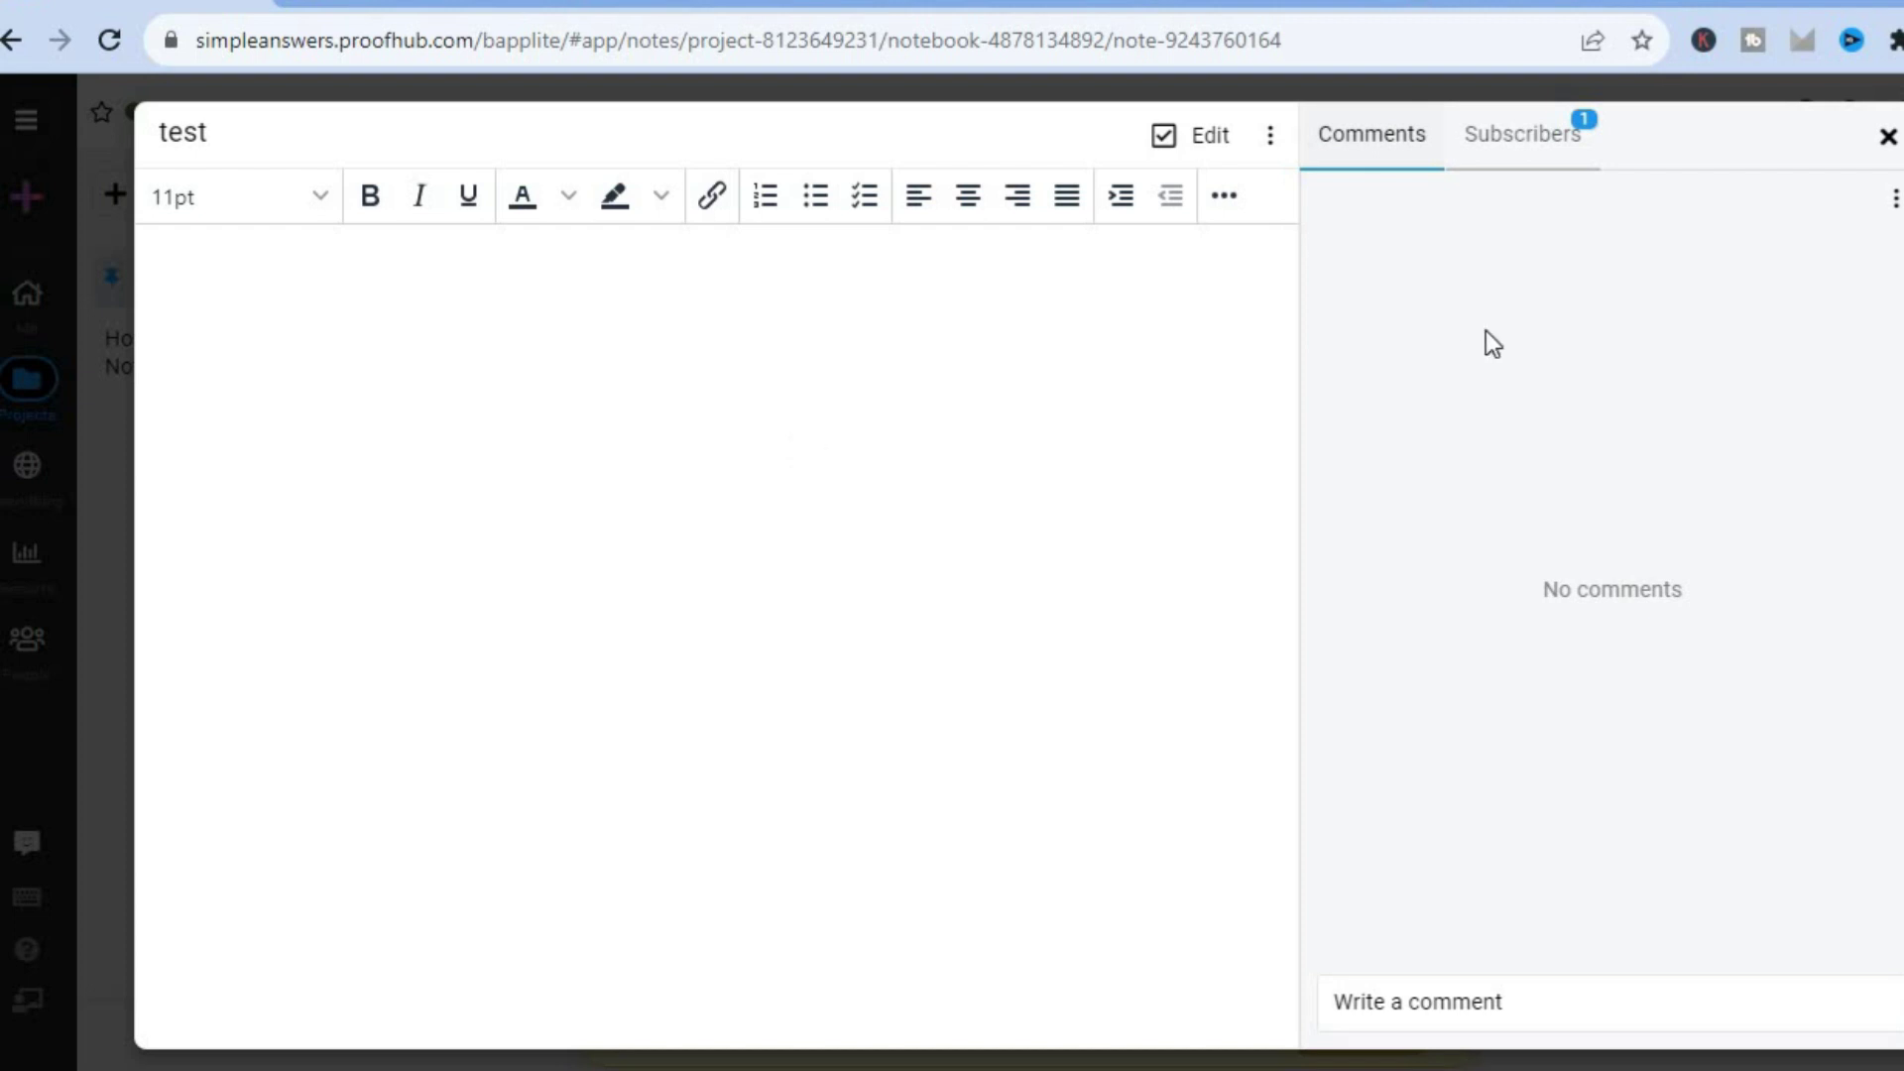
{"action": "left_click", "coordinate": [1889, 139]}
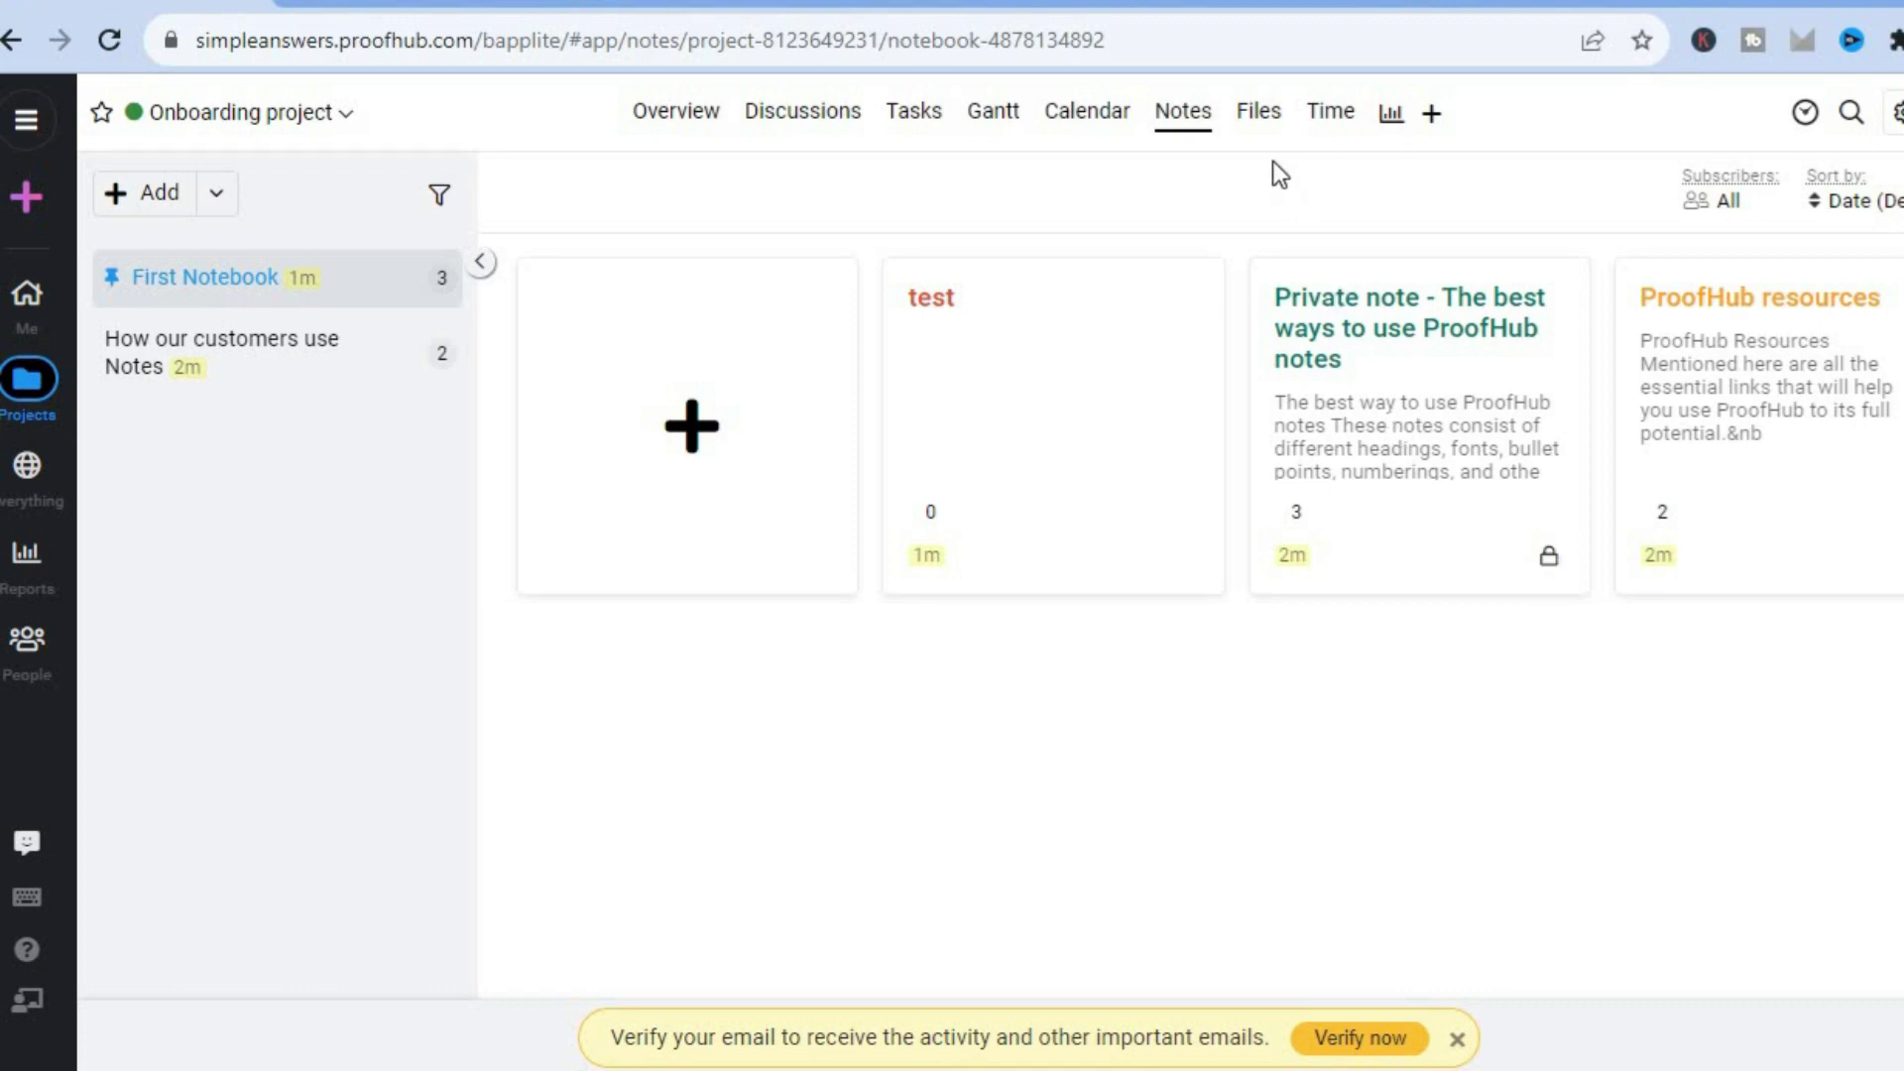
- Open the project's Files, skip the tour, and view the upload options without uploading anything
{"action": "left_click", "coordinate": [1253, 116]}
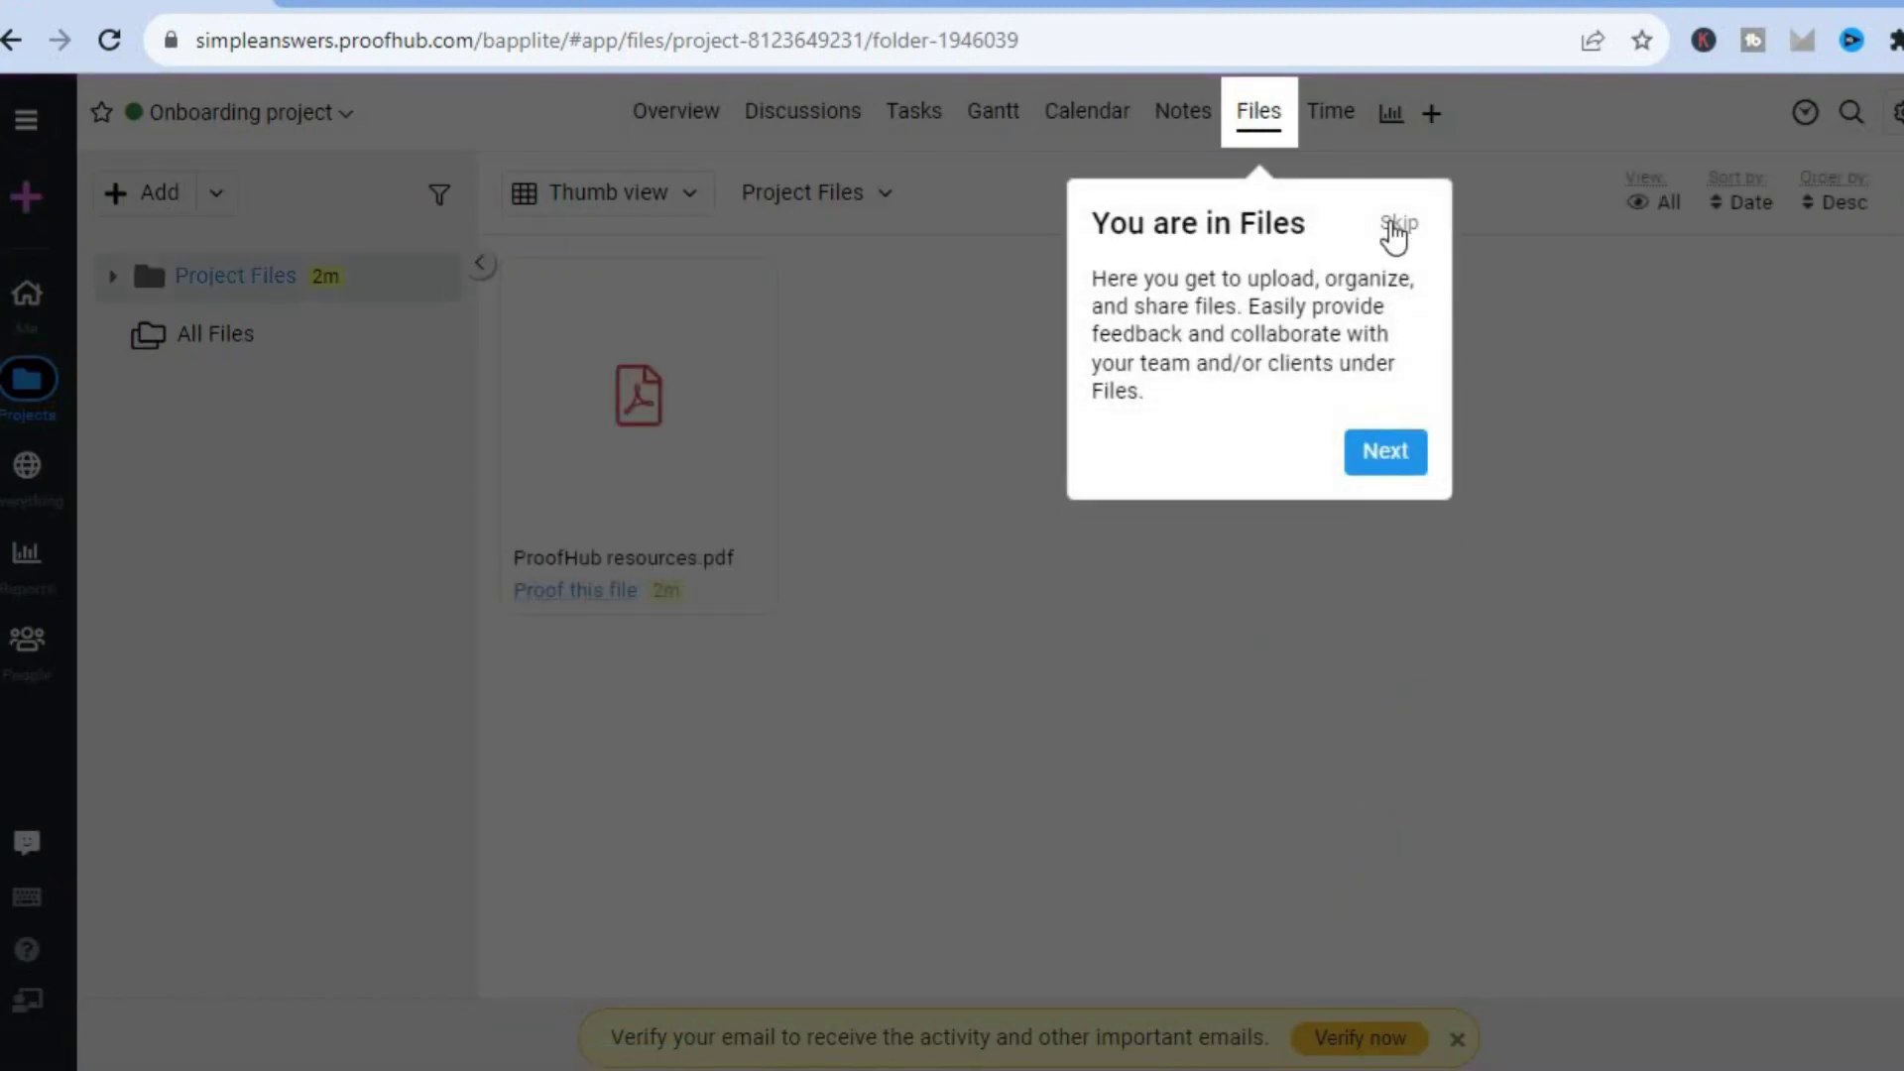
{"action": "left_click", "coordinate": [1396, 231]}
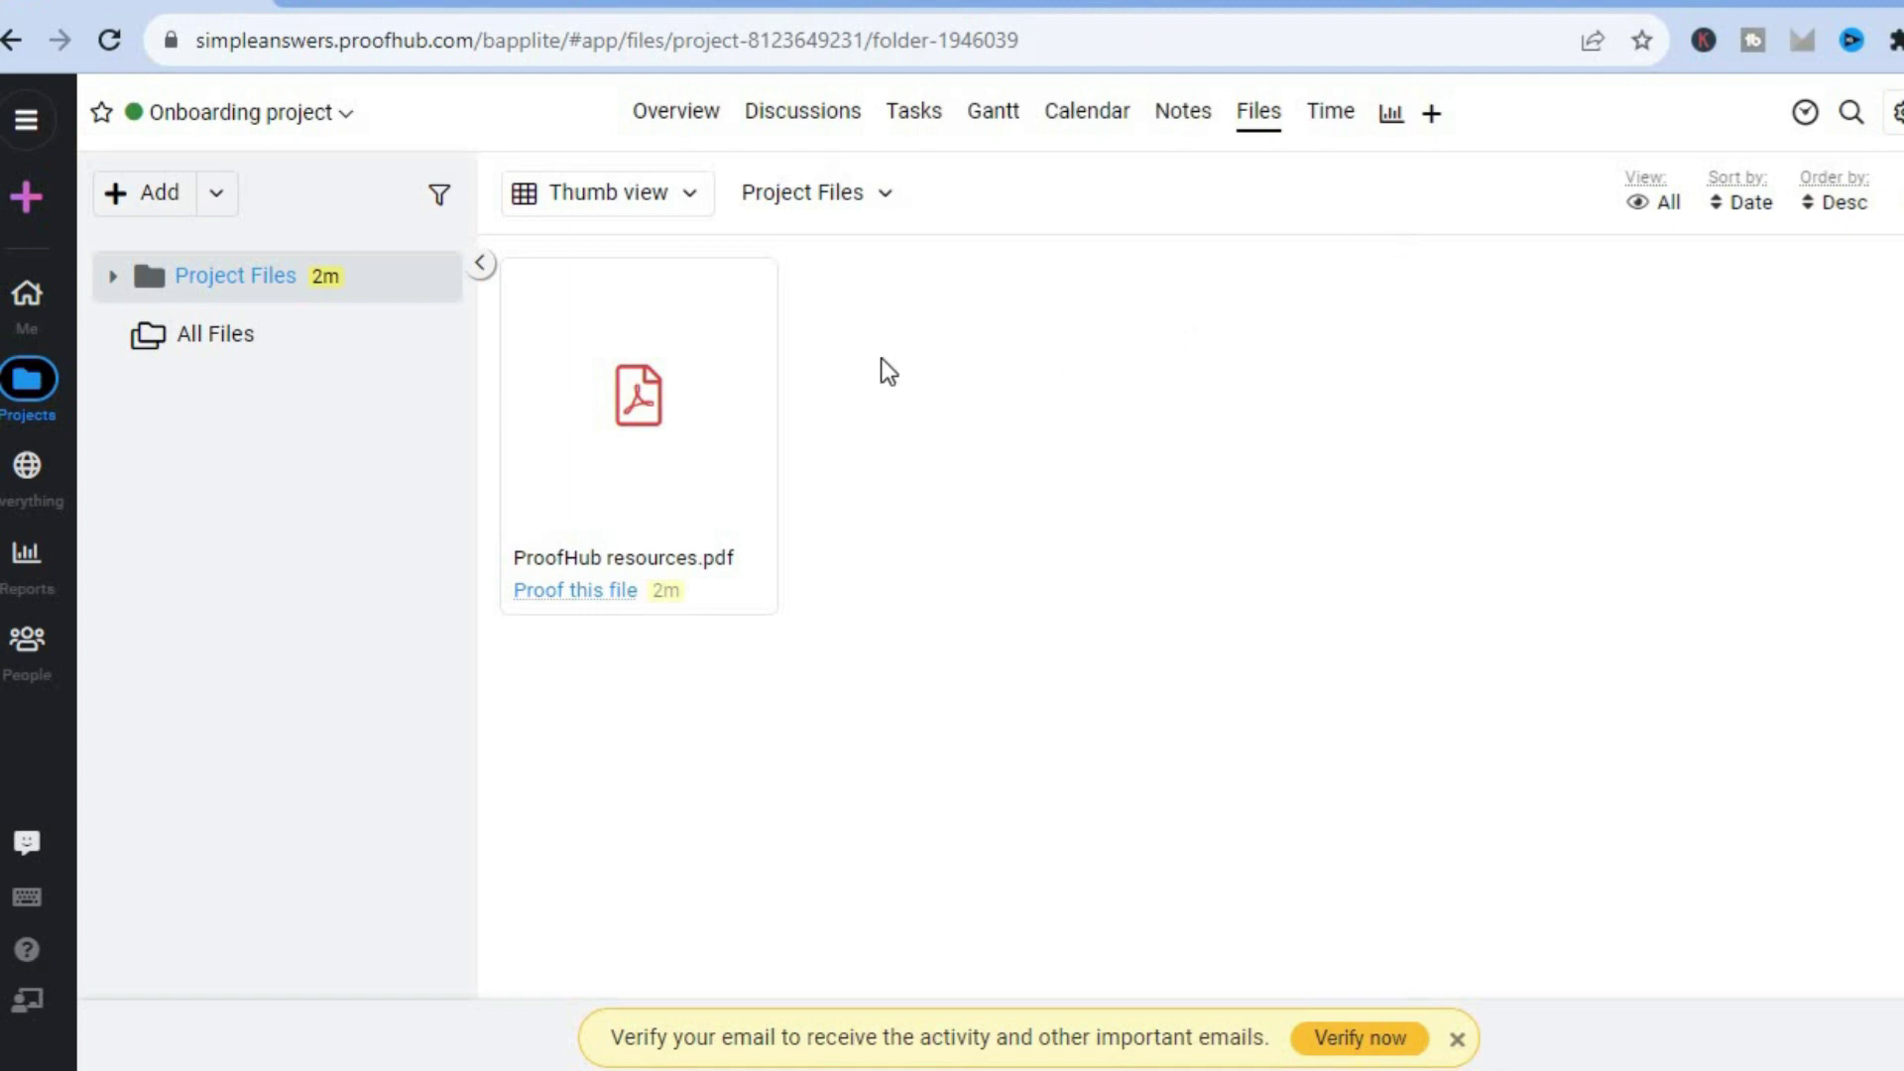
{"action": "left_click", "coordinate": [136, 196]}
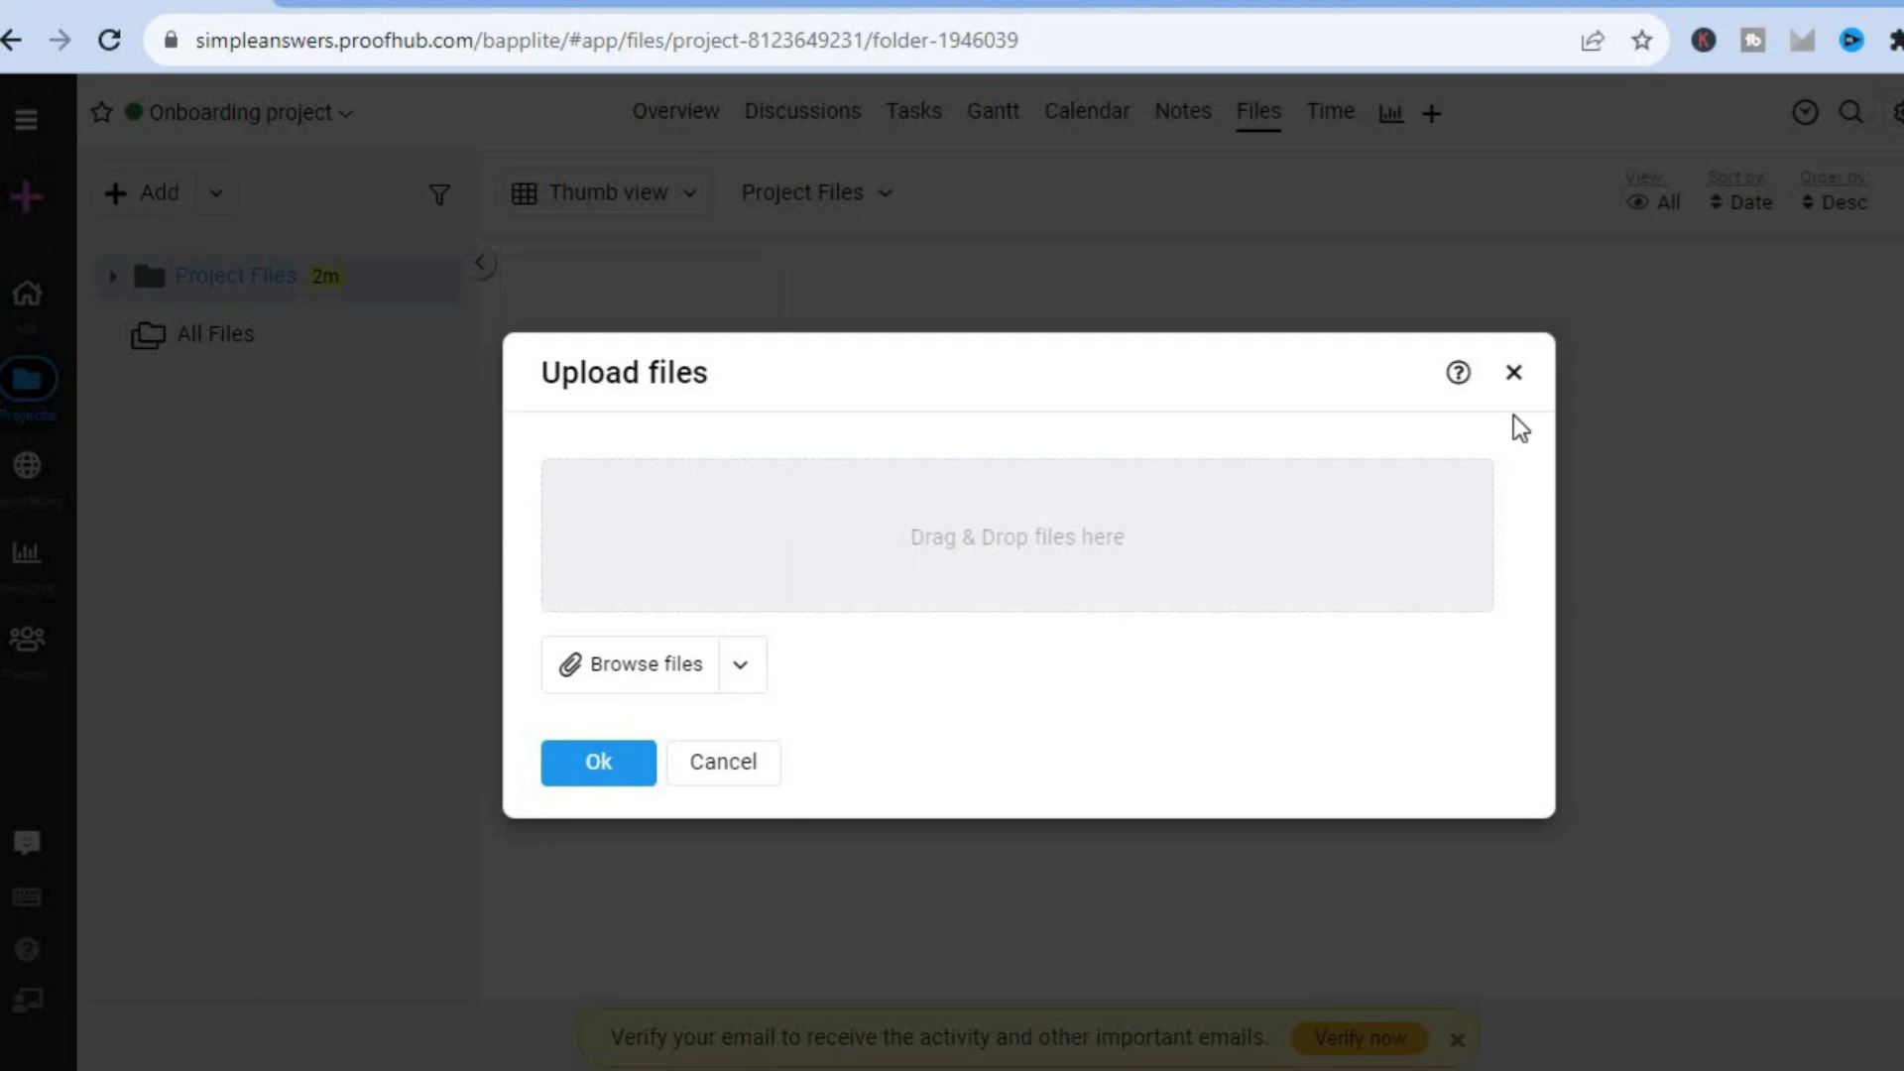
{"action": "left_click", "coordinate": [1519, 373]}
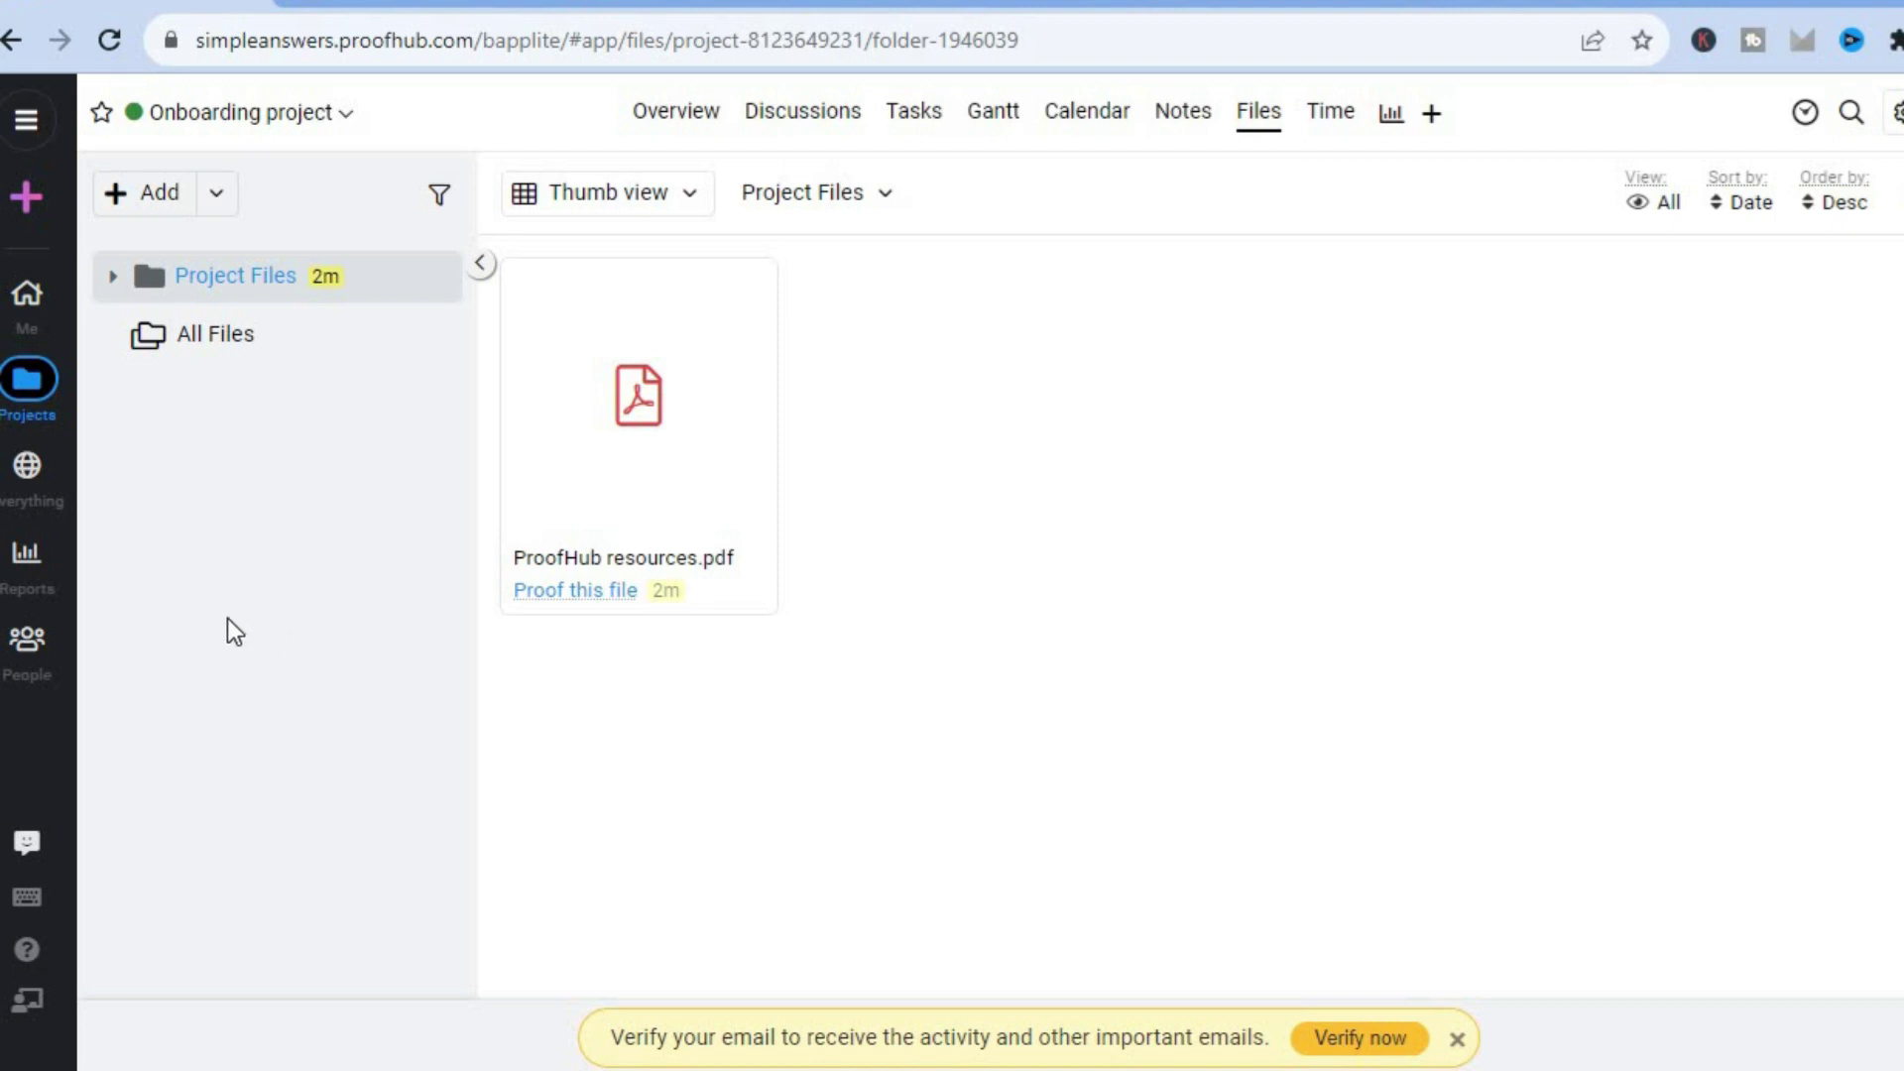
- Open People and view the form for adding a person and the other add options, without adding anyone
{"action": "left_click", "coordinate": [38, 647]}
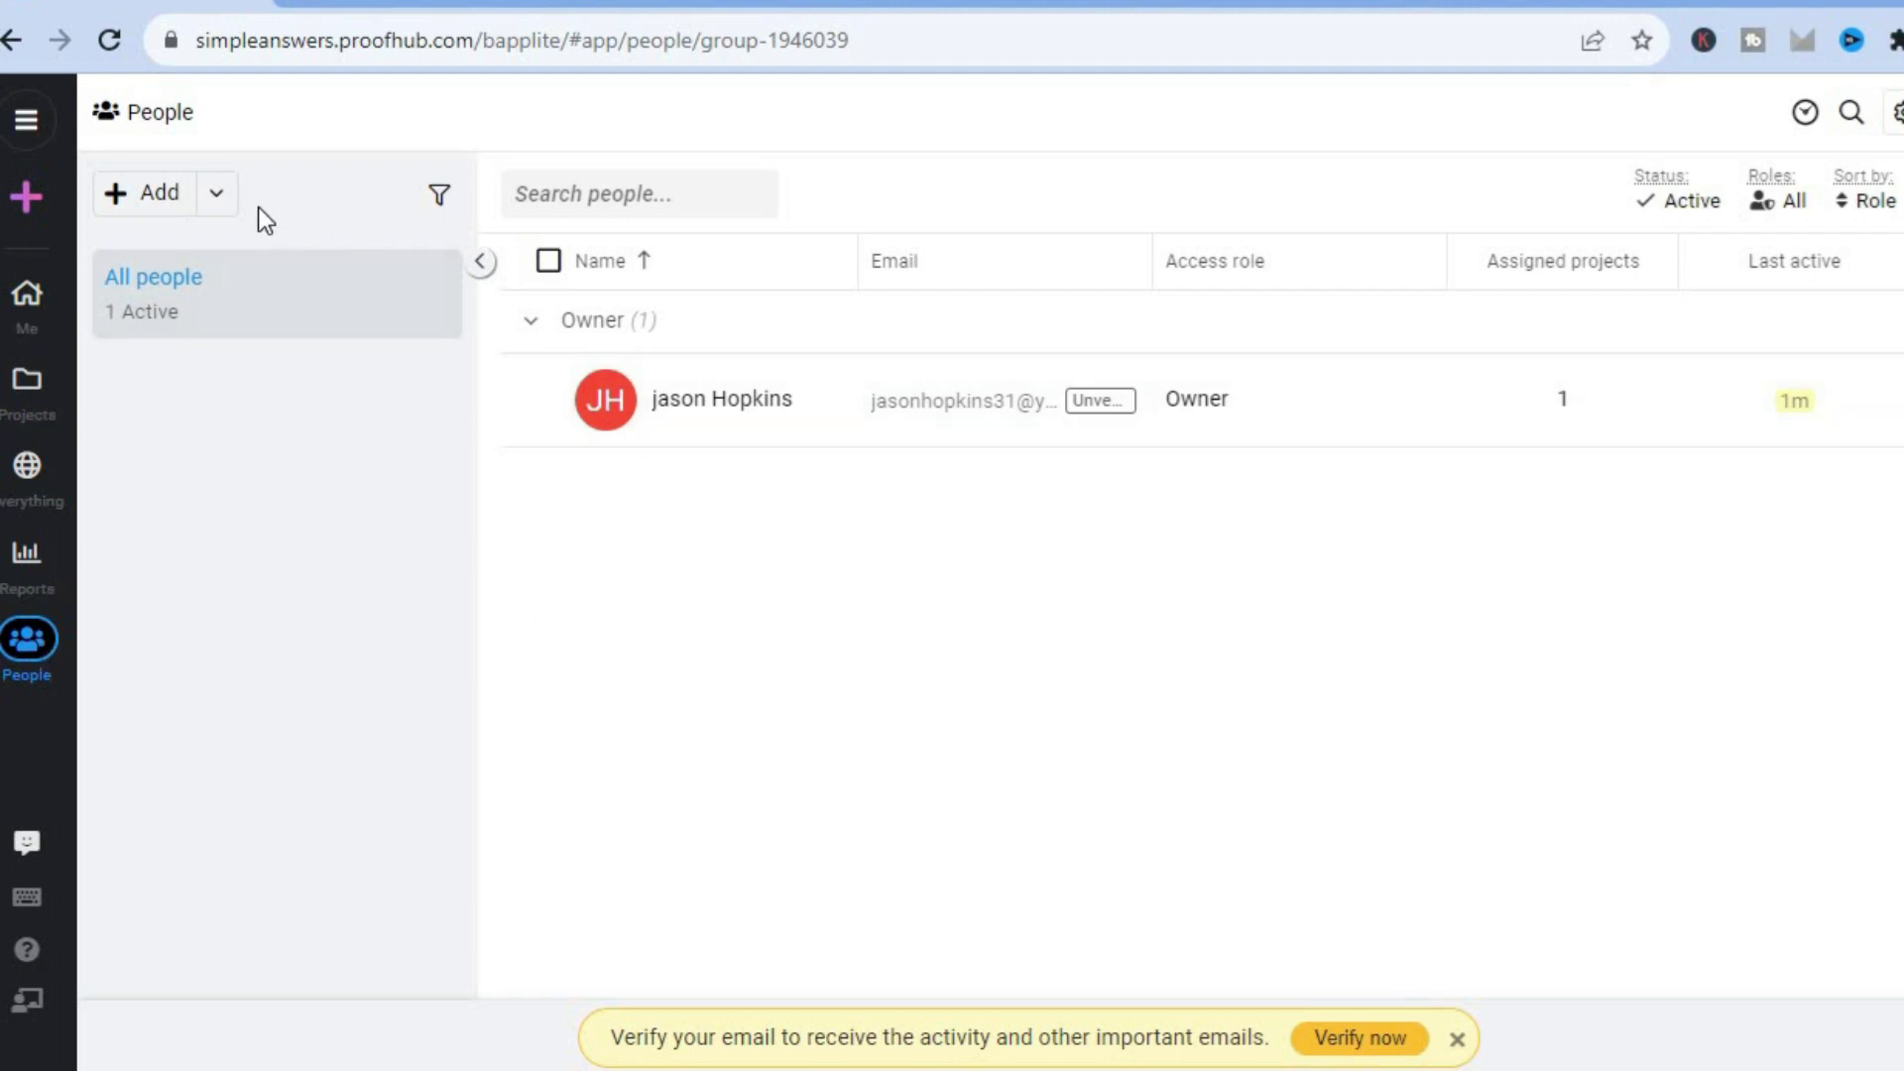
{"action": "left_click", "coordinate": [159, 194]}
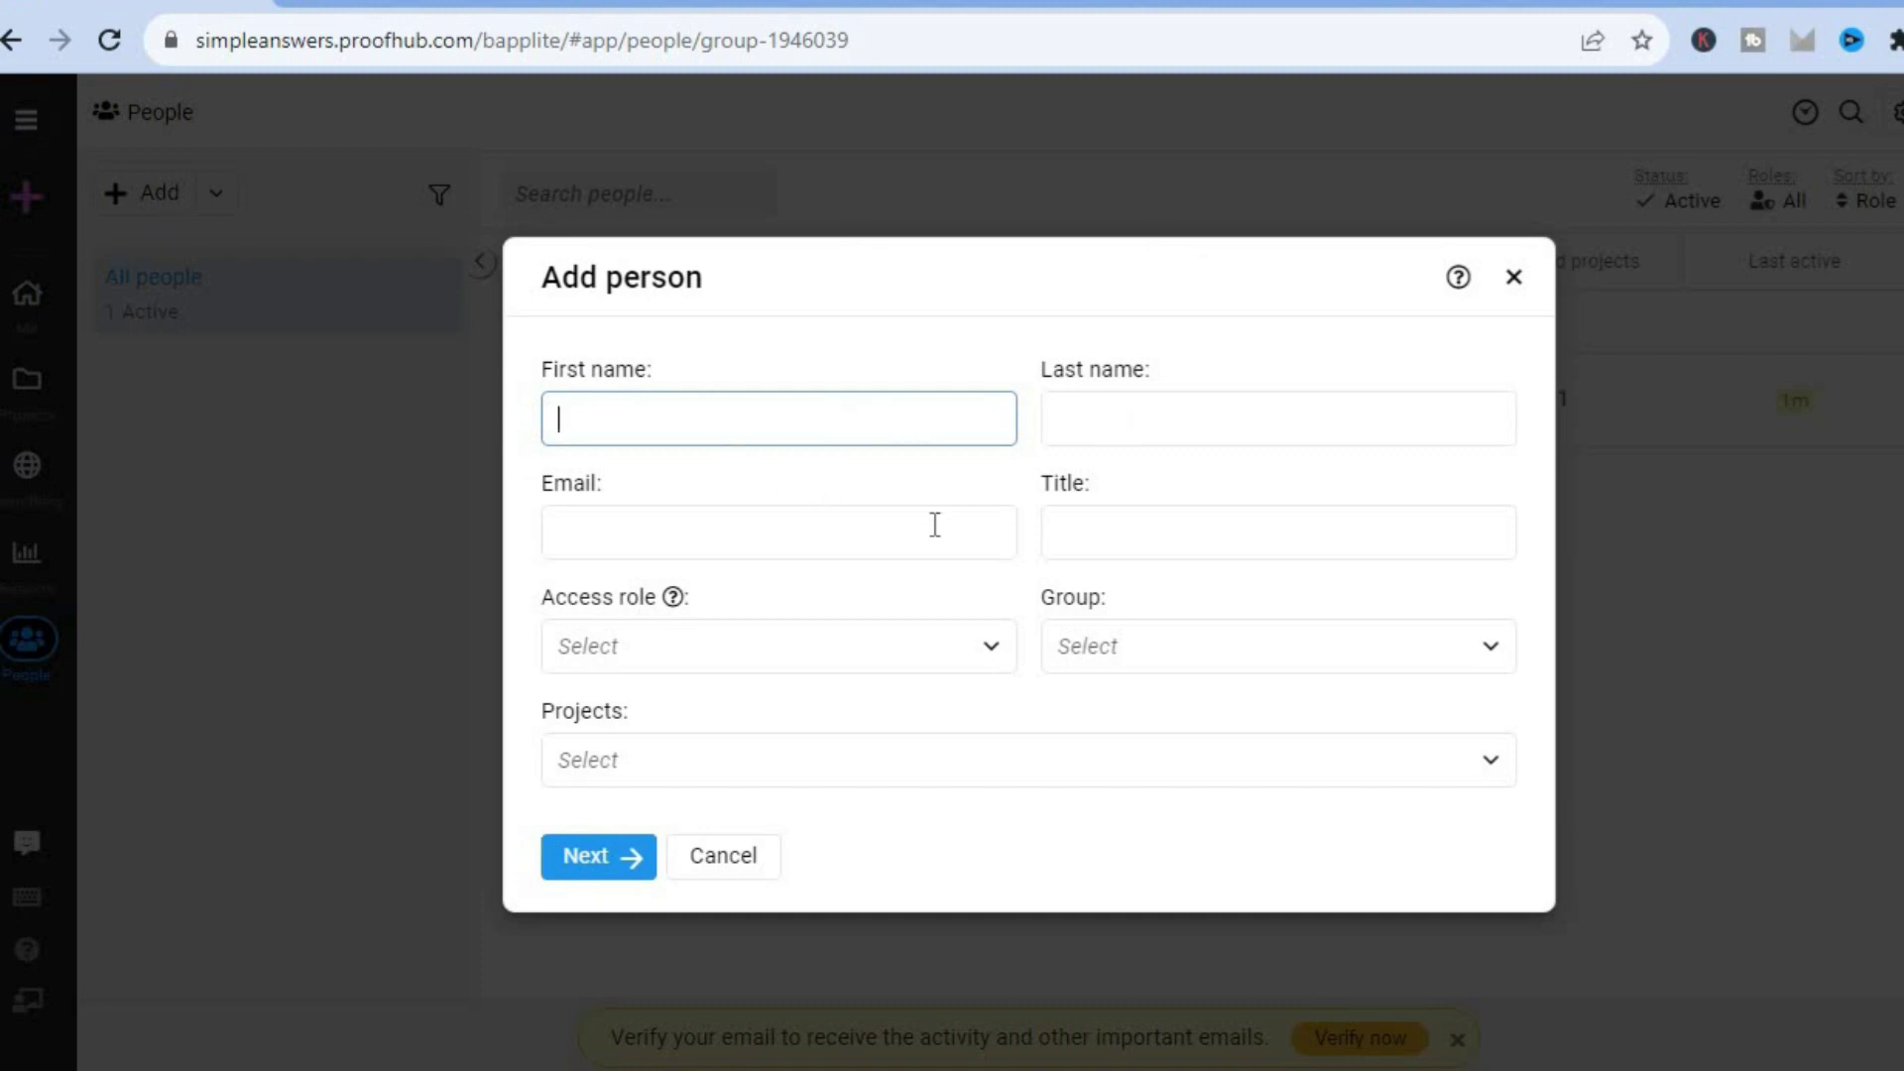
{"action": "left_click", "coordinate": [1515, 279]}
{"action": "left_click", "coordinate": [226, 192]}
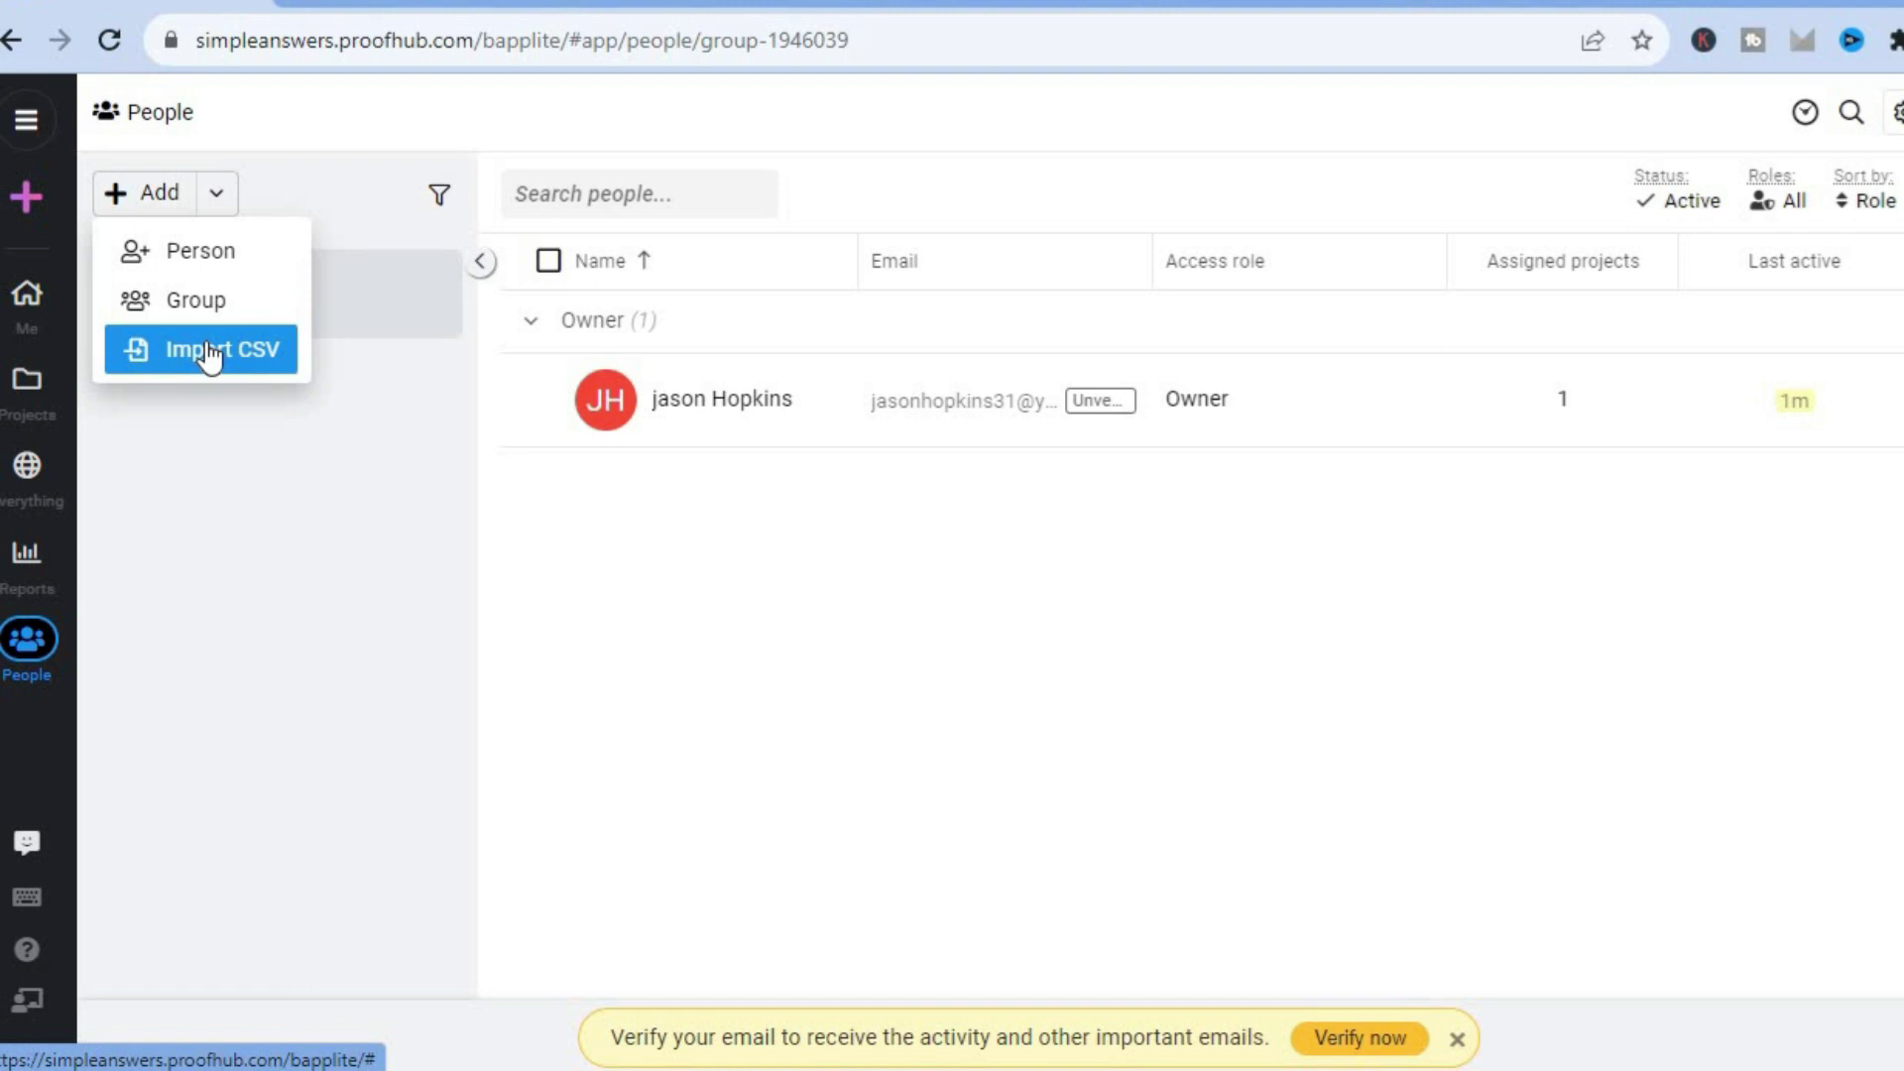
{"action": "left_click", "coordinate": [212, 534]}
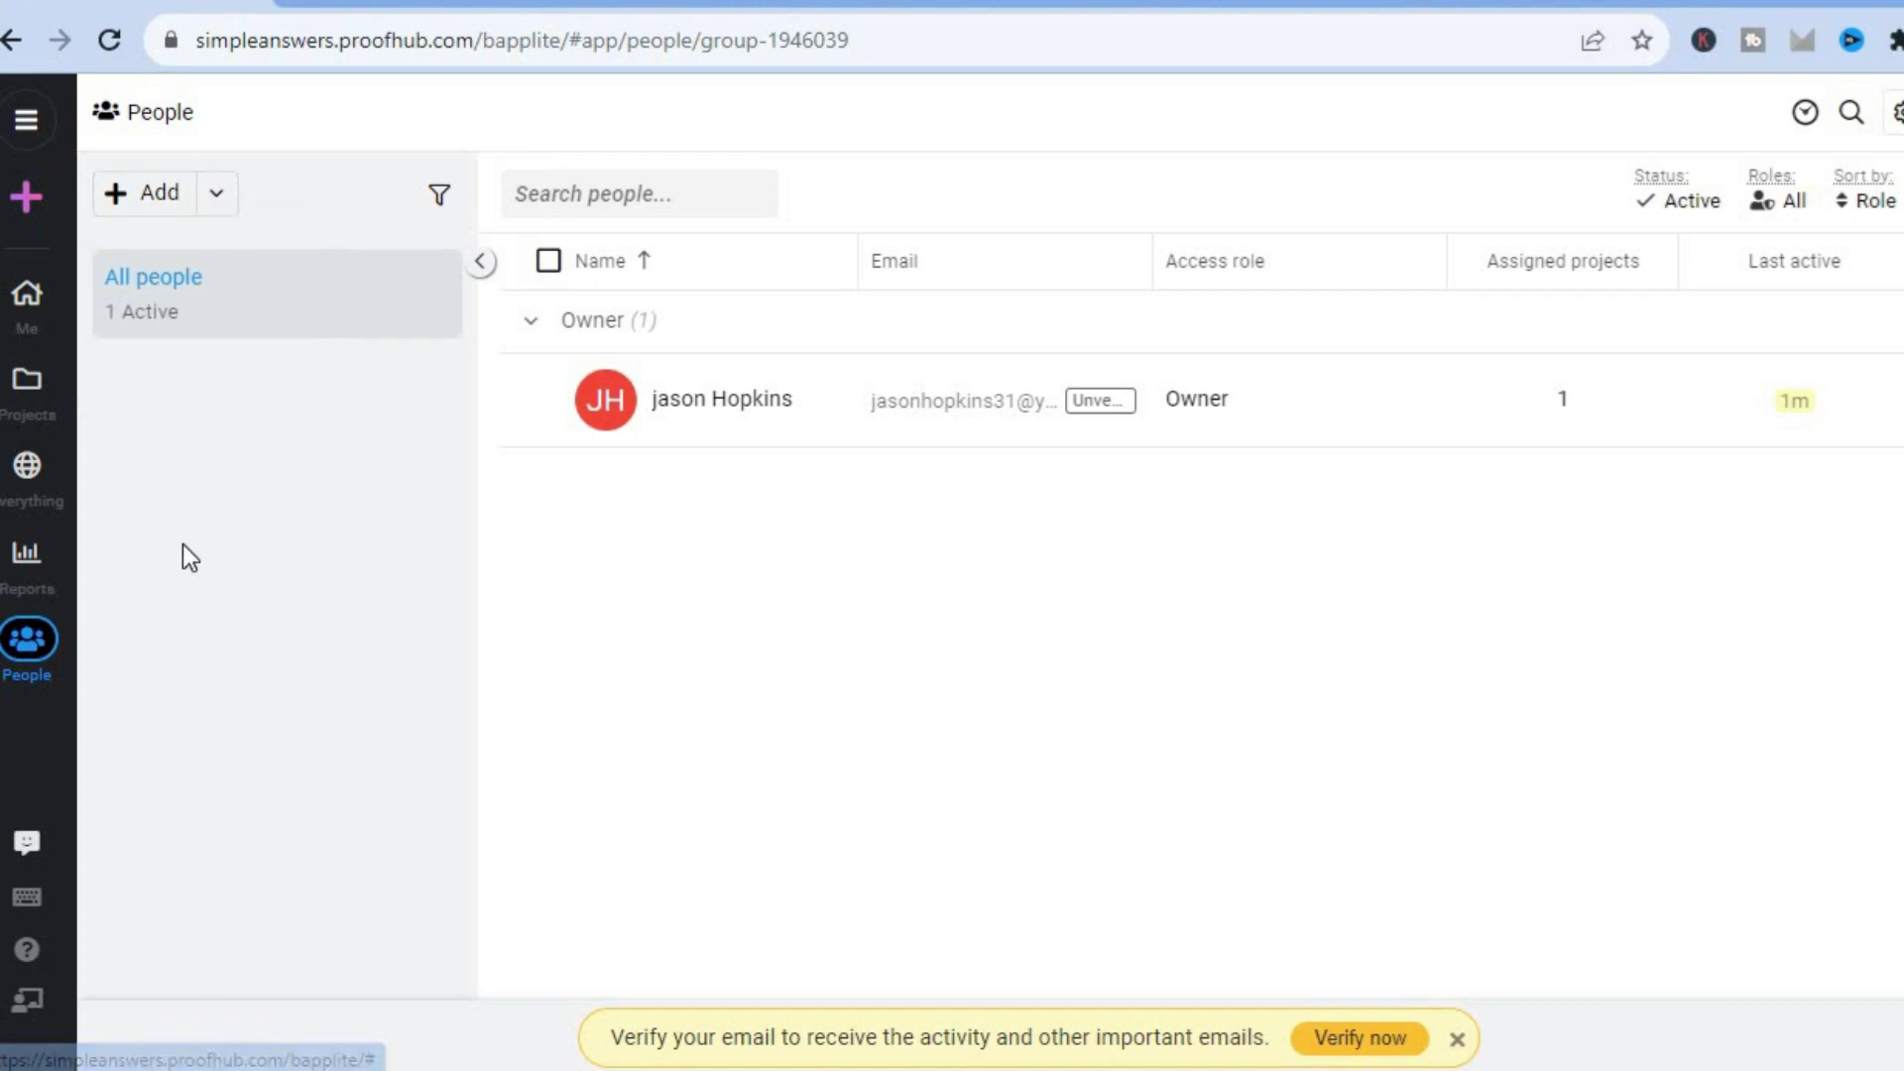
- Open Reports, view the setup form and project choices for a new Project status report, and cancel it
{"action": "left_click", "coordinate": [29, 556]}
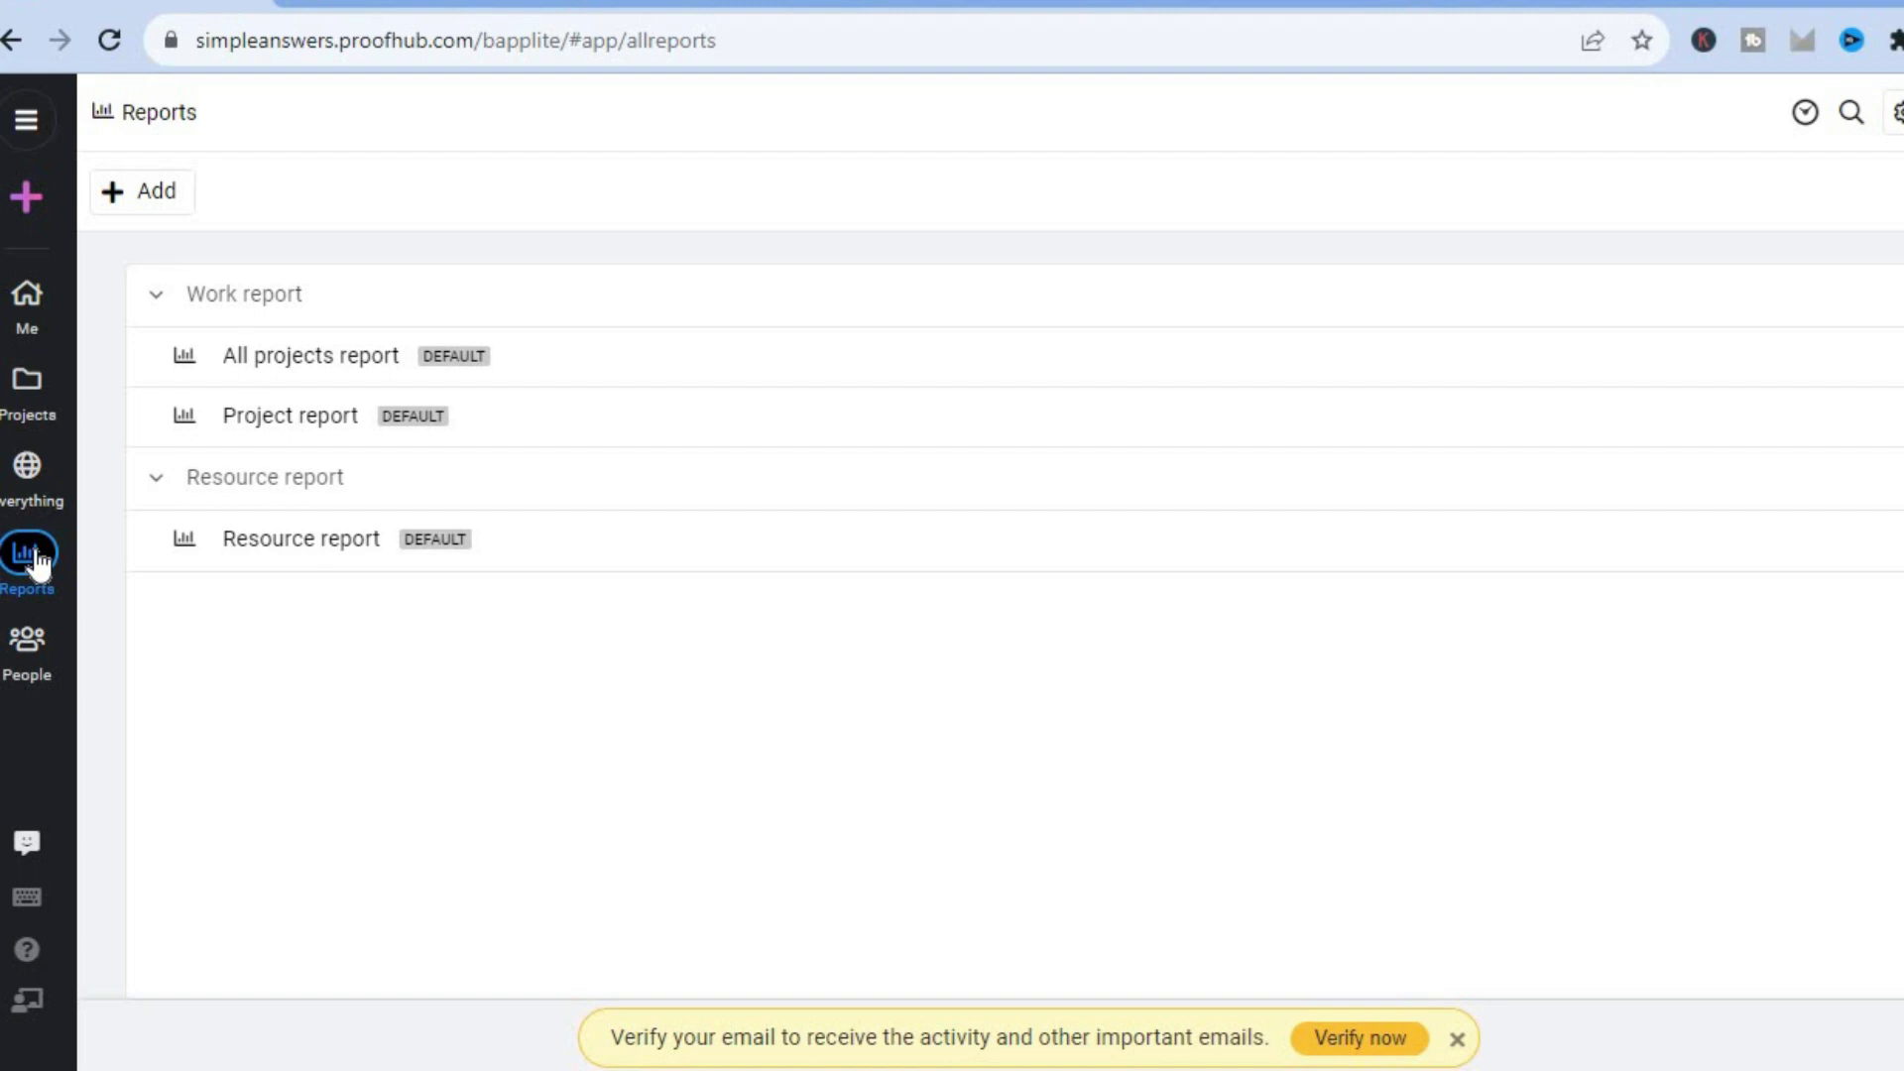
{"action": "left_click", "coordinate": [131, 210]}
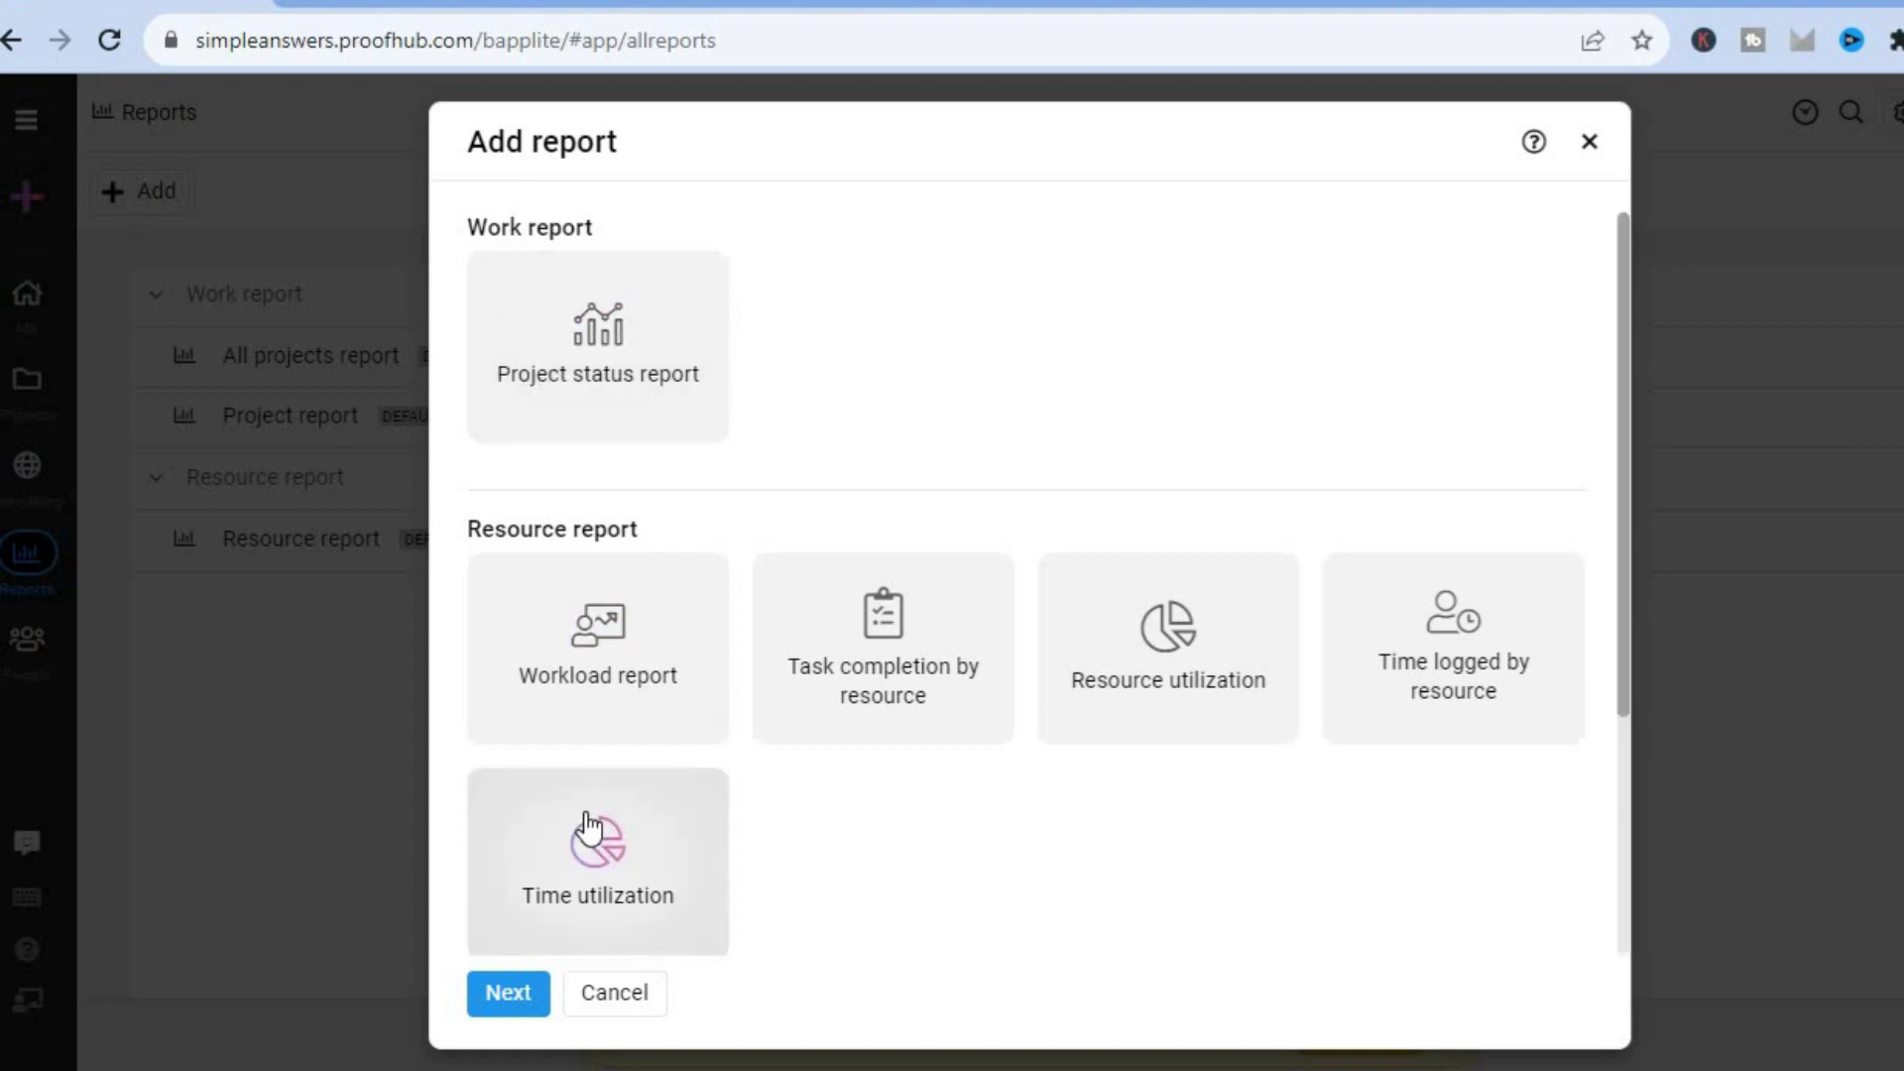
{"action": "left_click", "coordinate": [647, 399]}
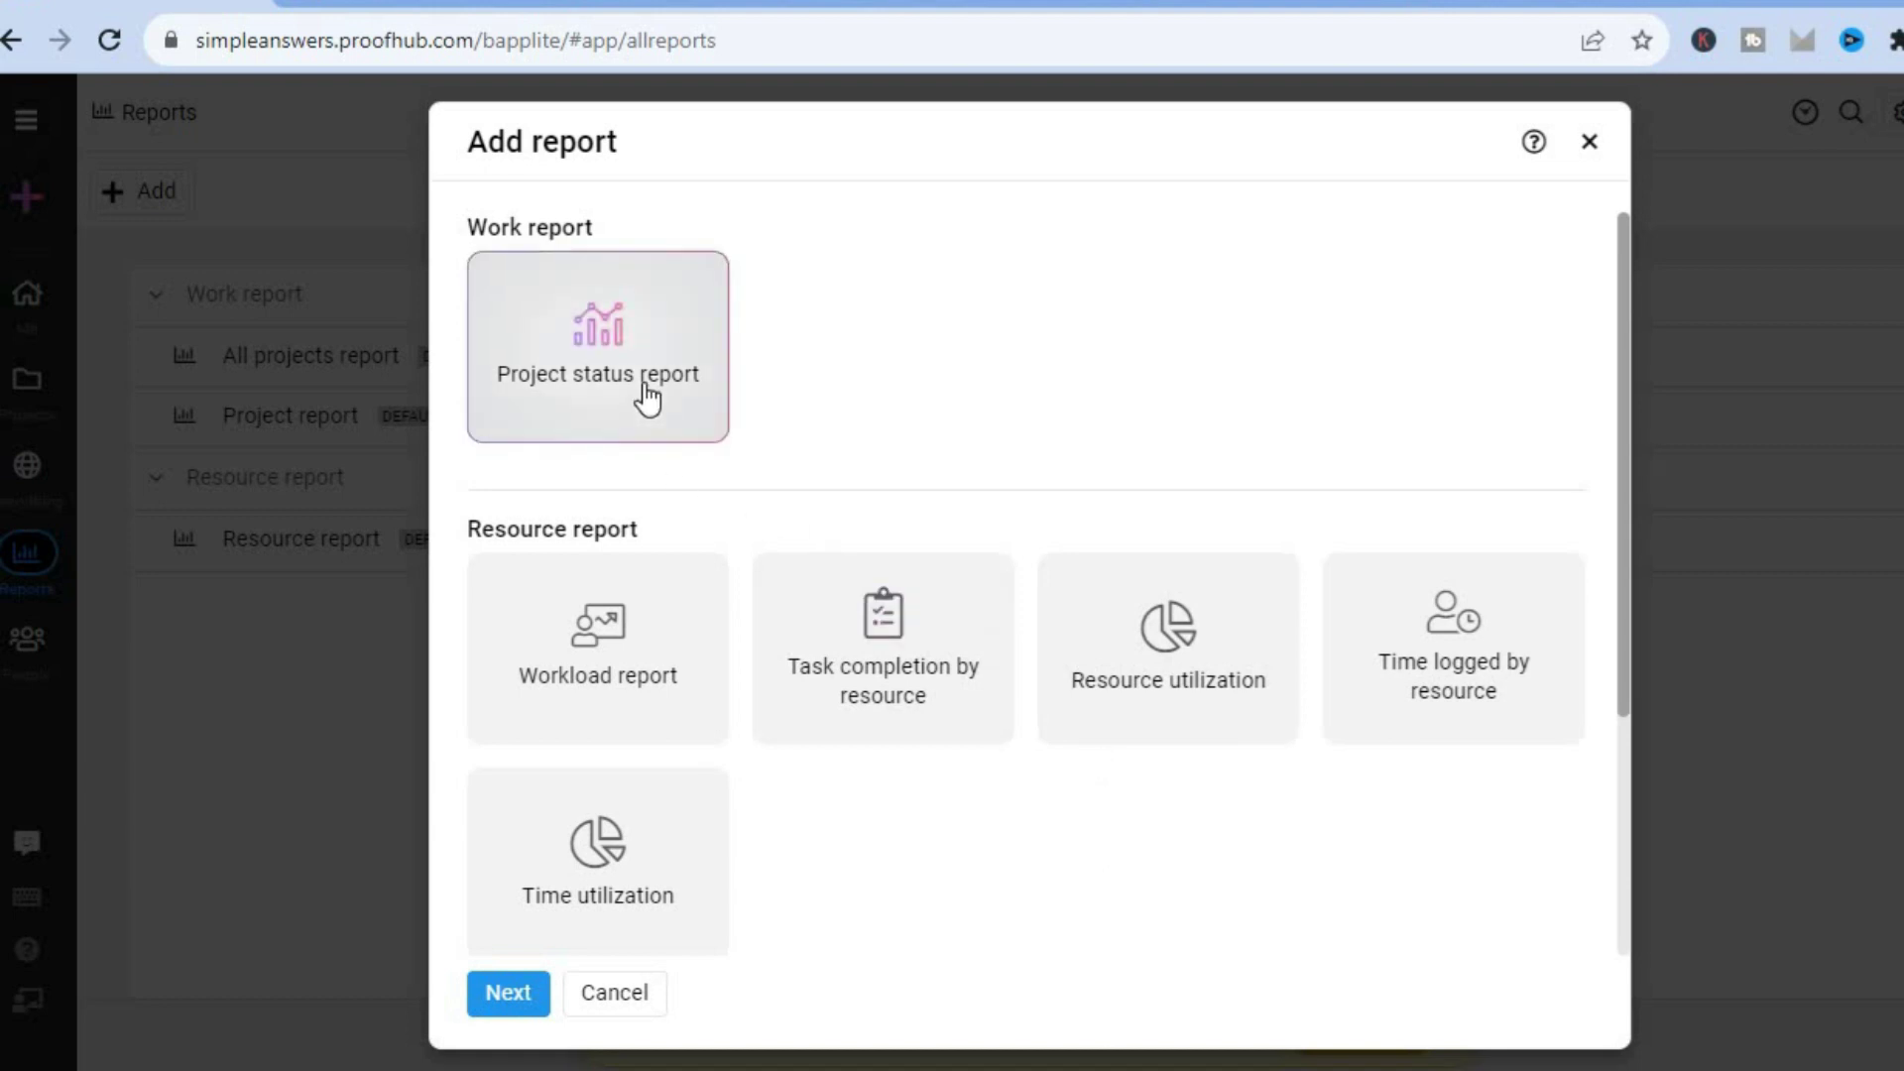
{"action": "left_click", "coordinate": [496, 996]}
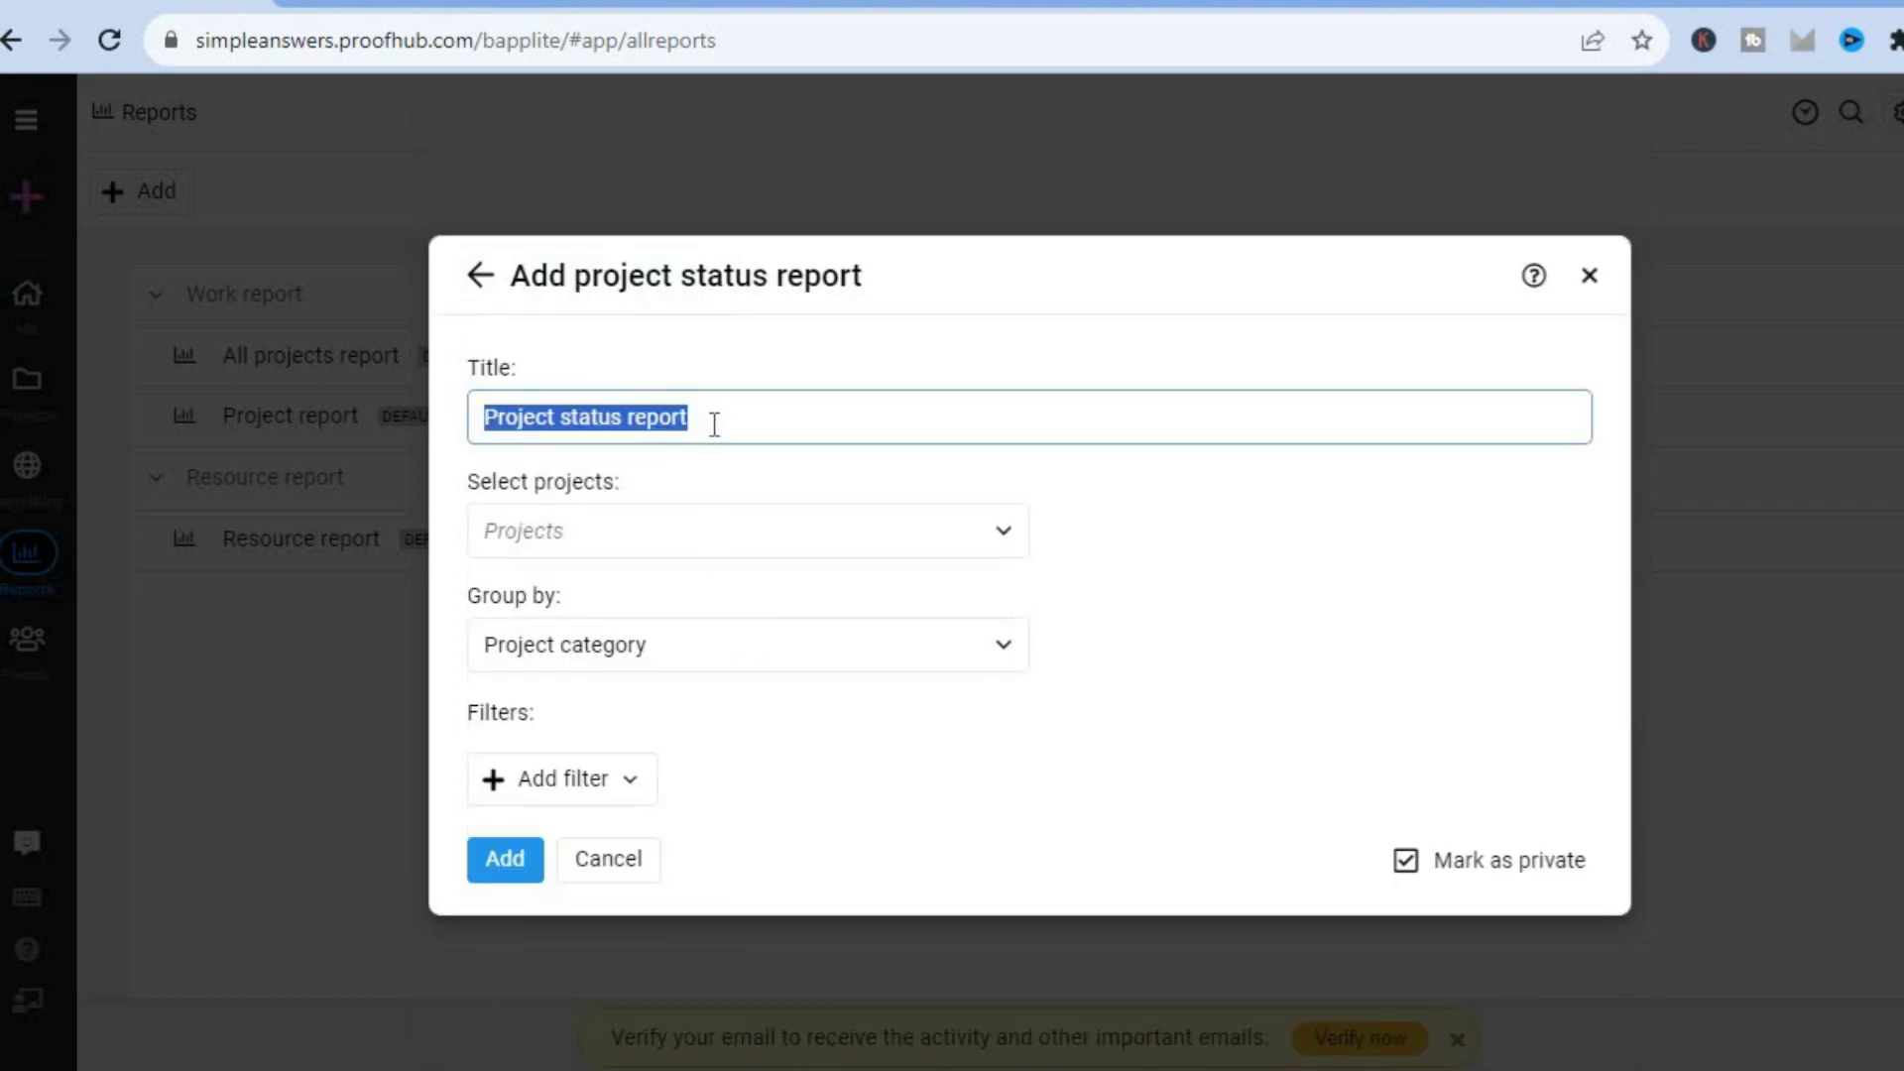
{"action": "left_click", "coordinate": [1007, 541]}
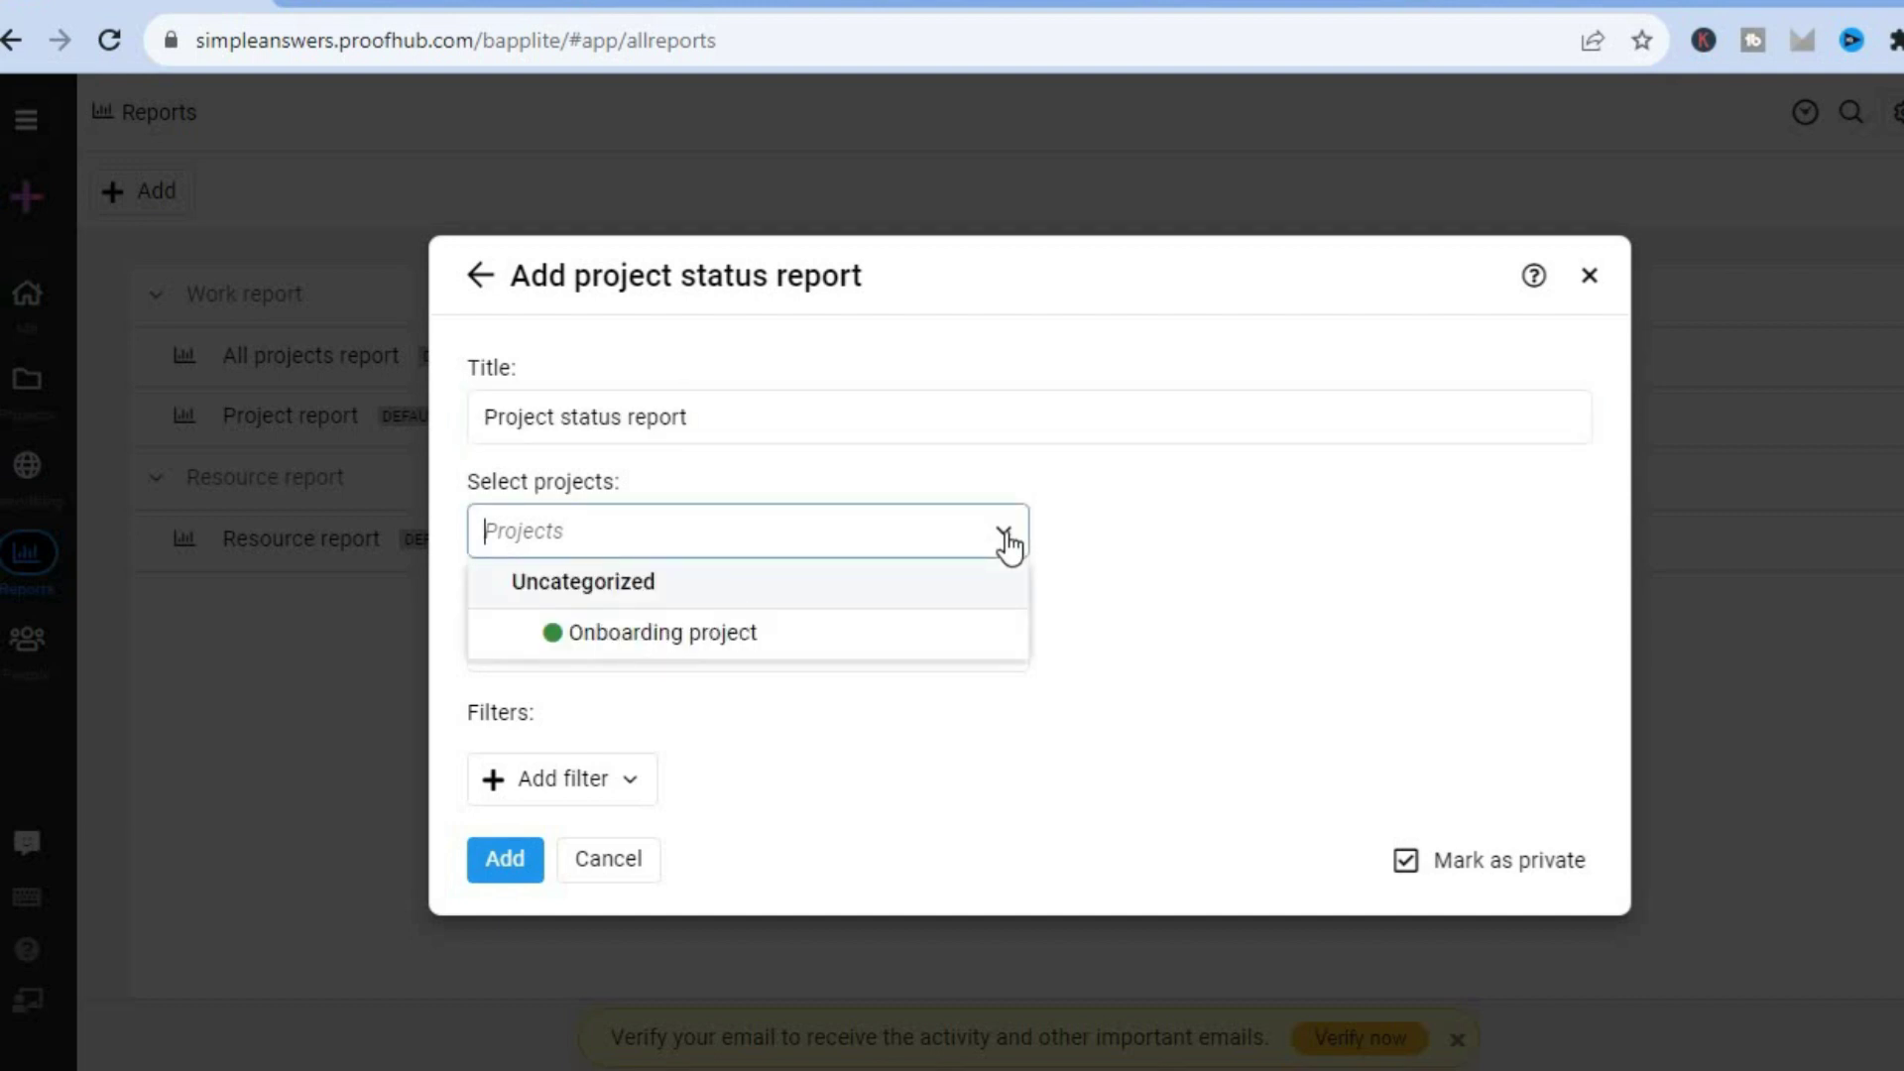
{"action": "left_click", "coordinate": [1125, 573]}
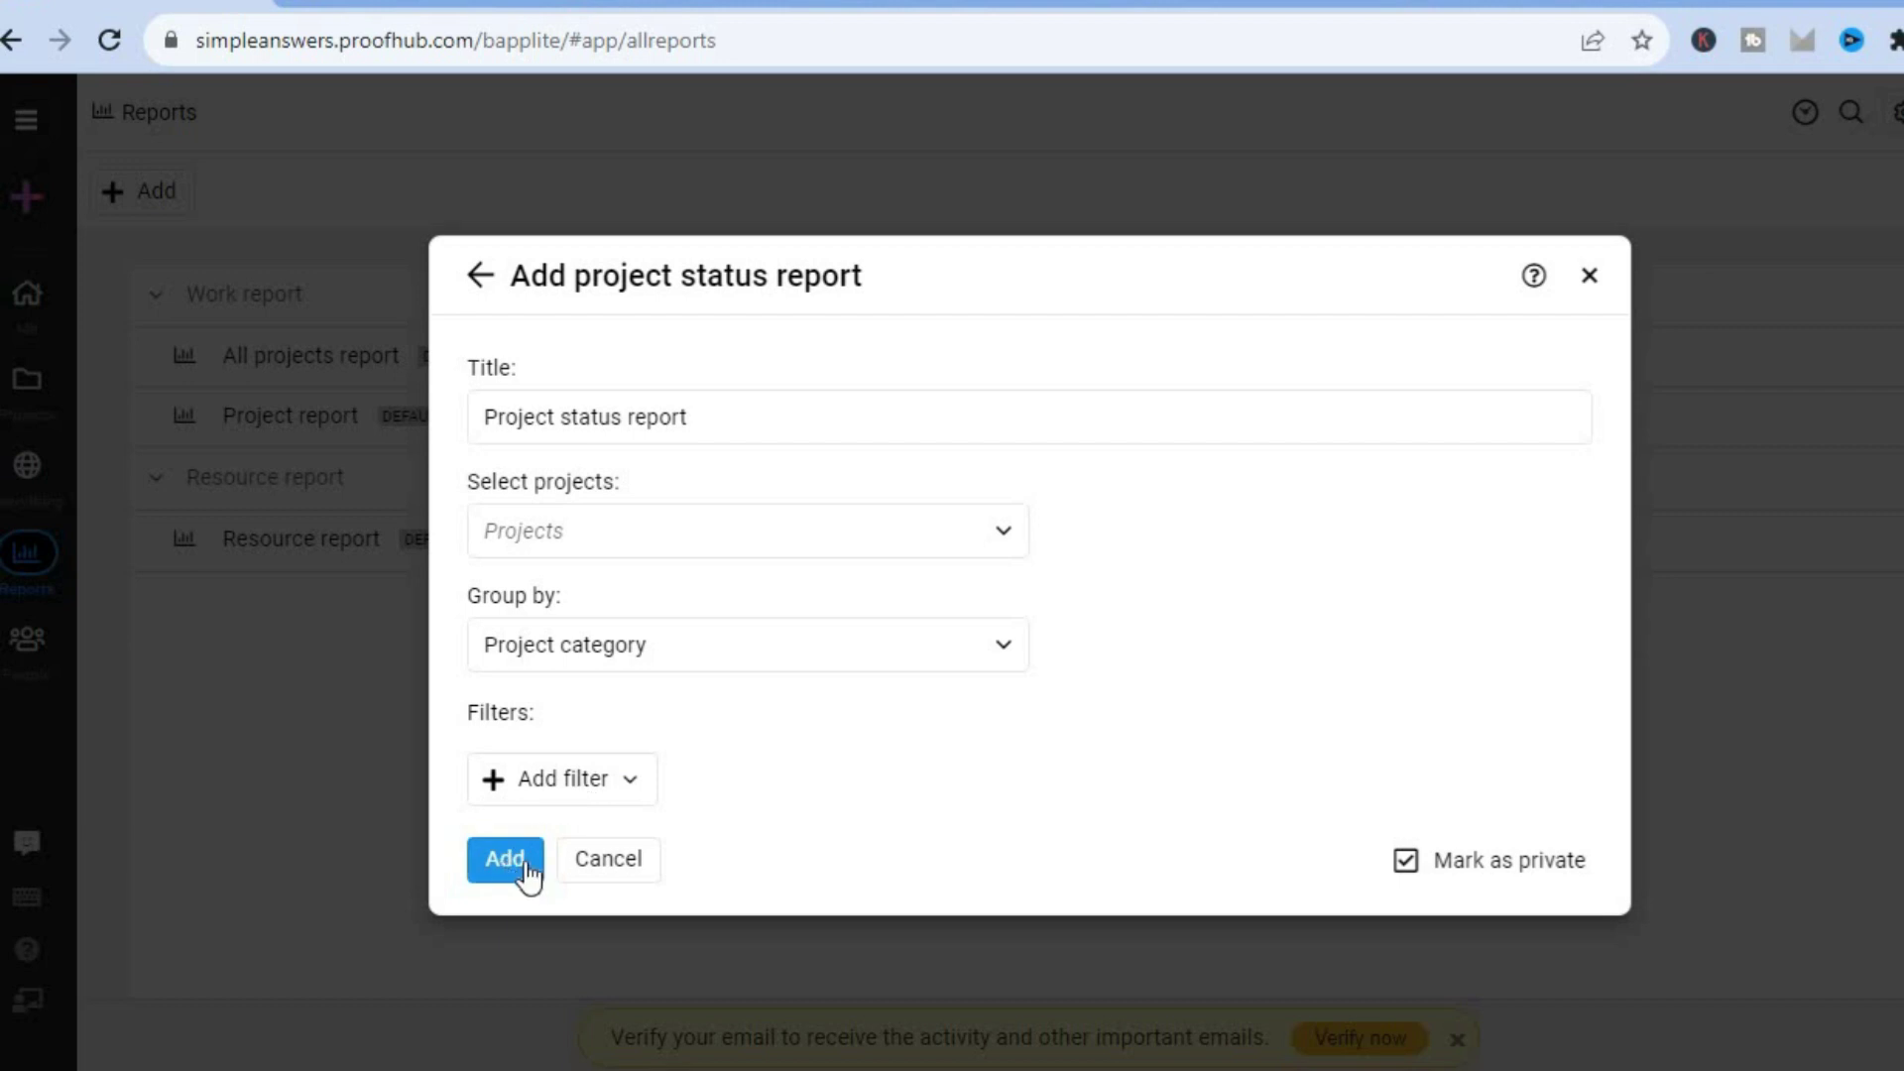
{"action": "left_click", "coordinate": [615, 863]}
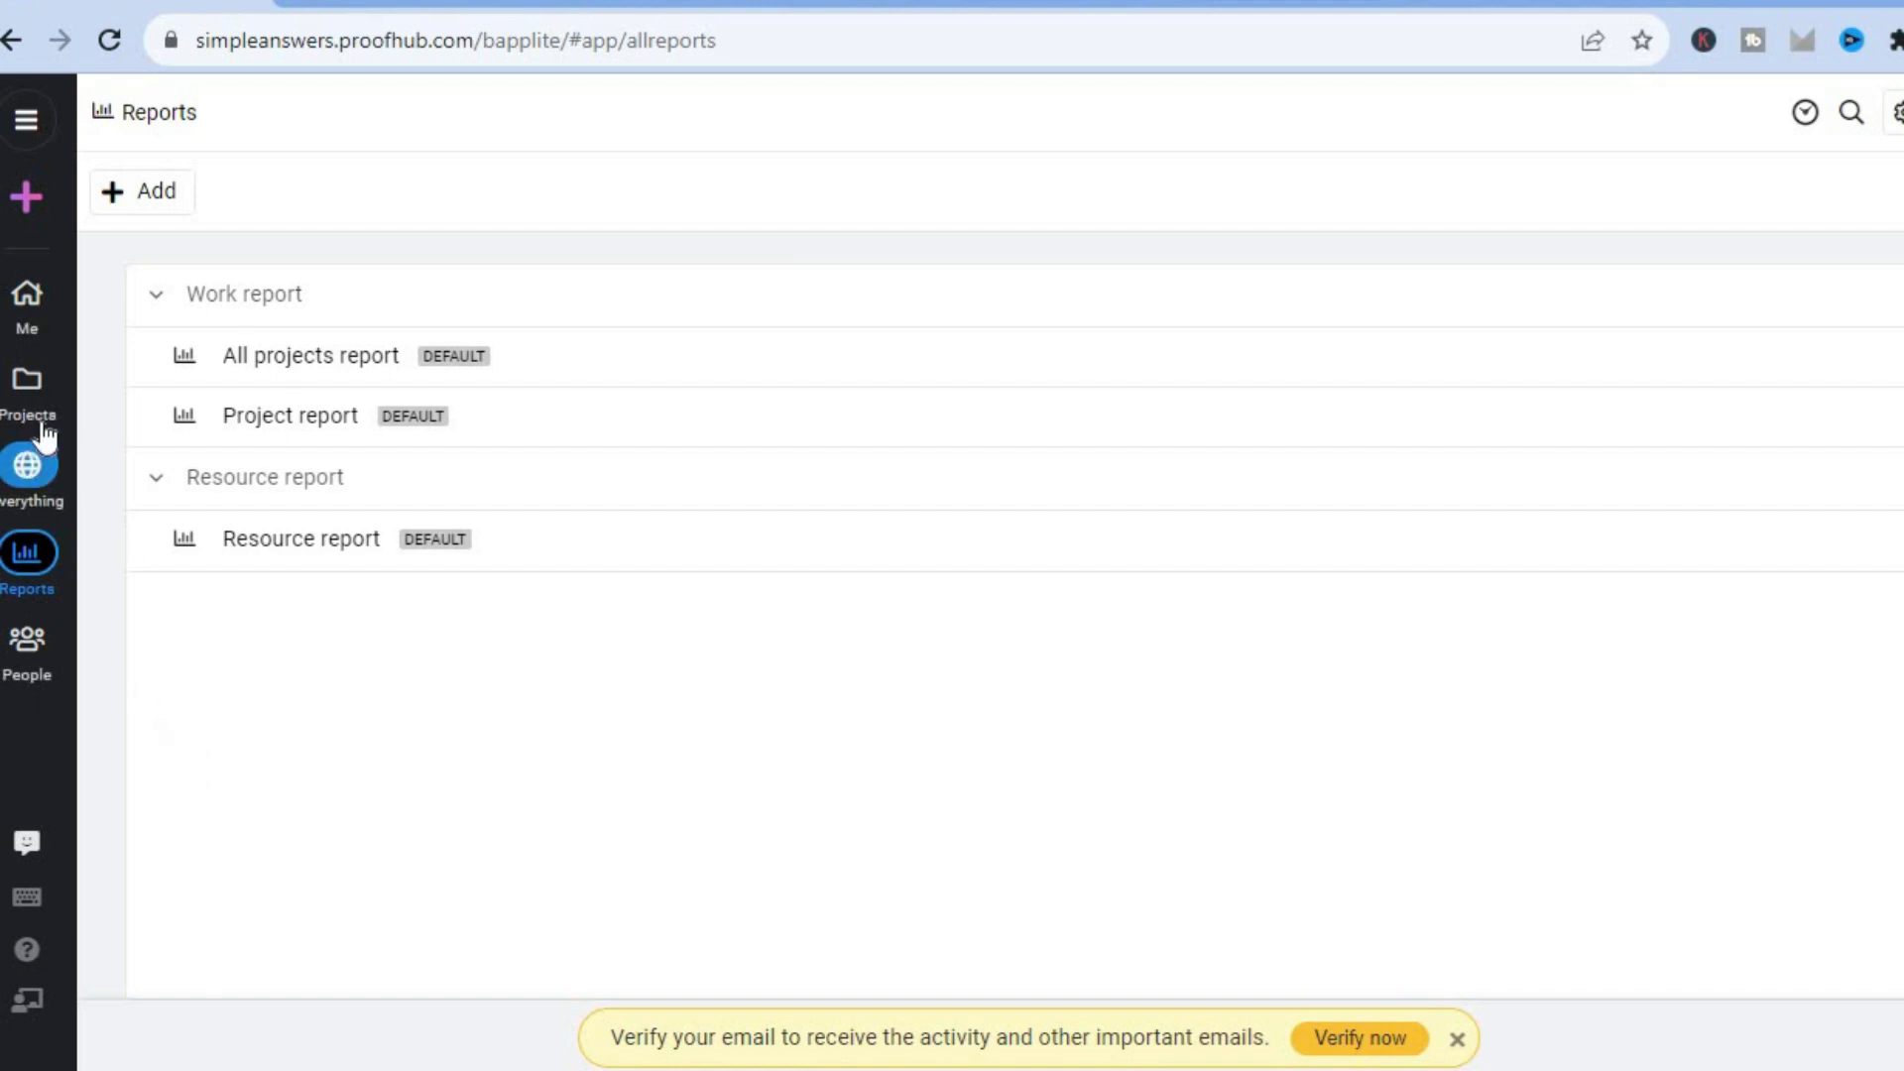
- View the projects list and the quick-add form for a new template, and close the form without adding it
{"action": "left_click", "coordinate": [33, 384]}
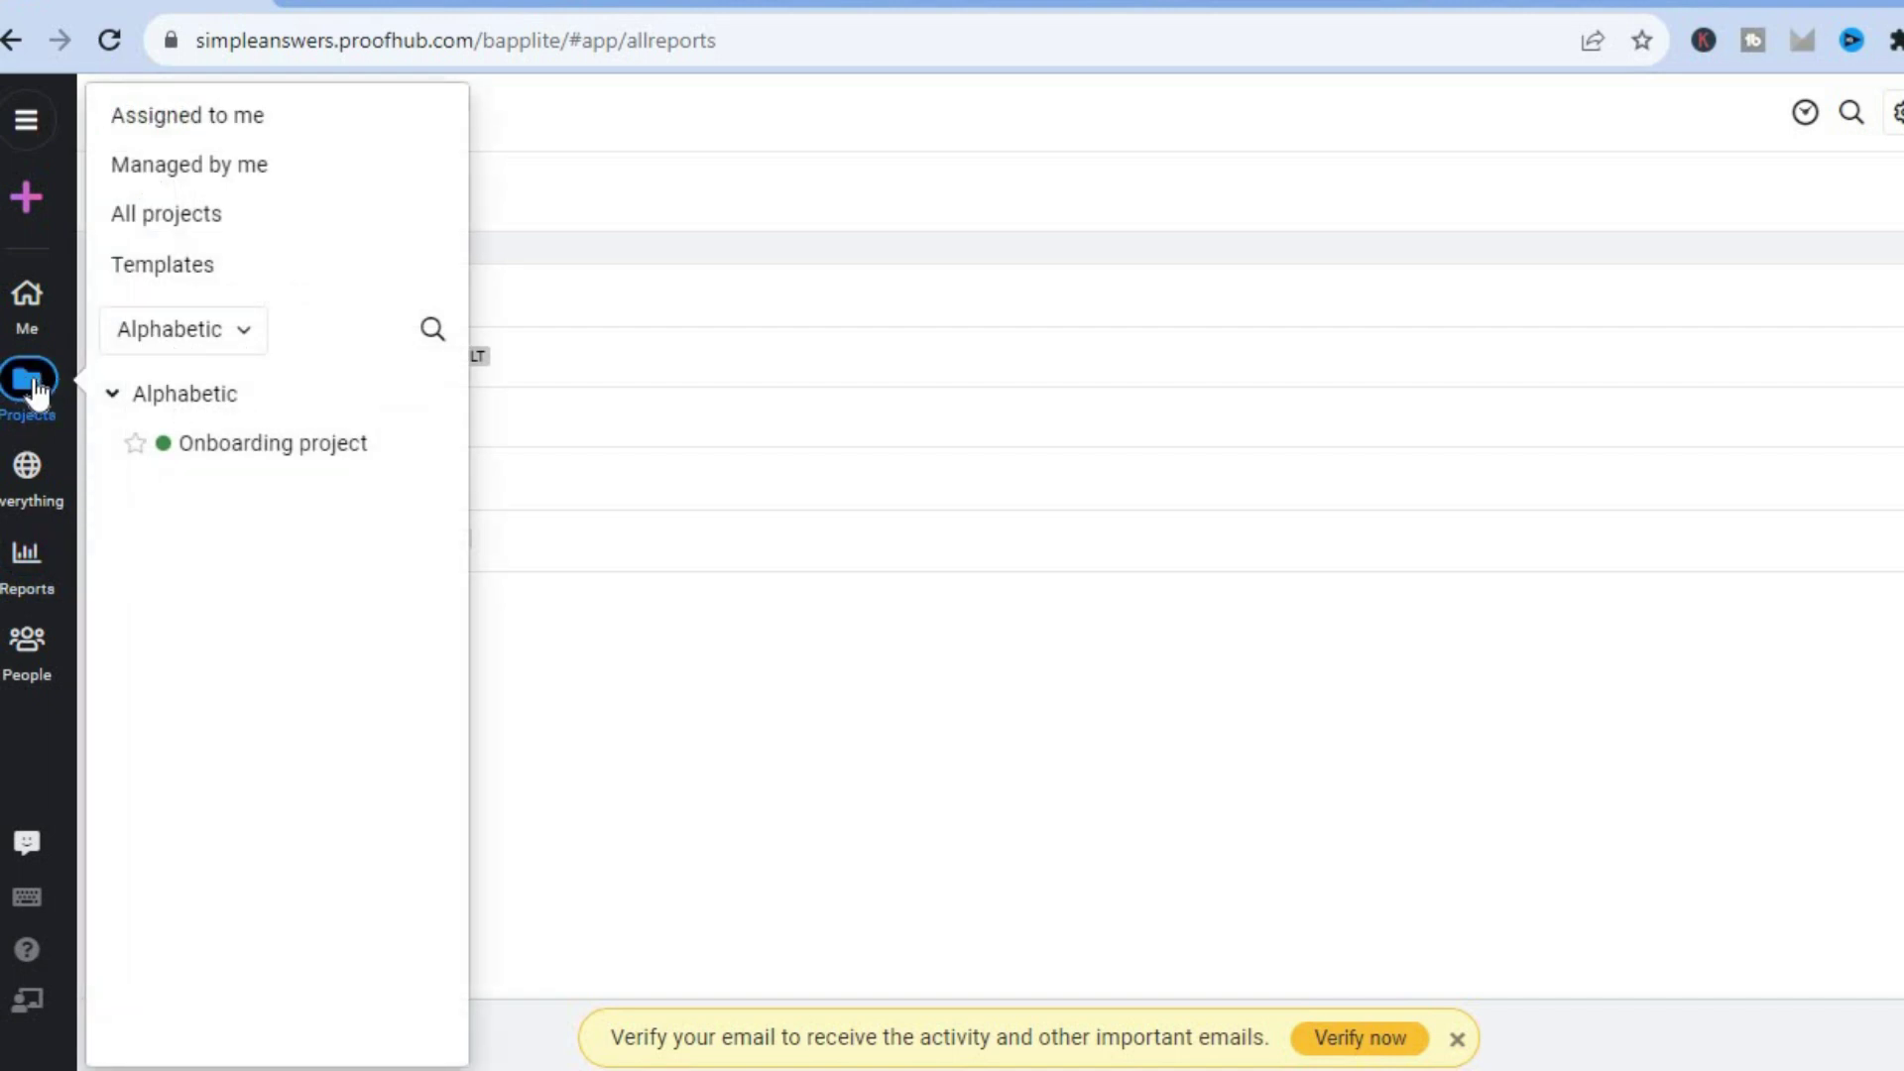
{"action": "left_click", "coordinate": [26, 198]}
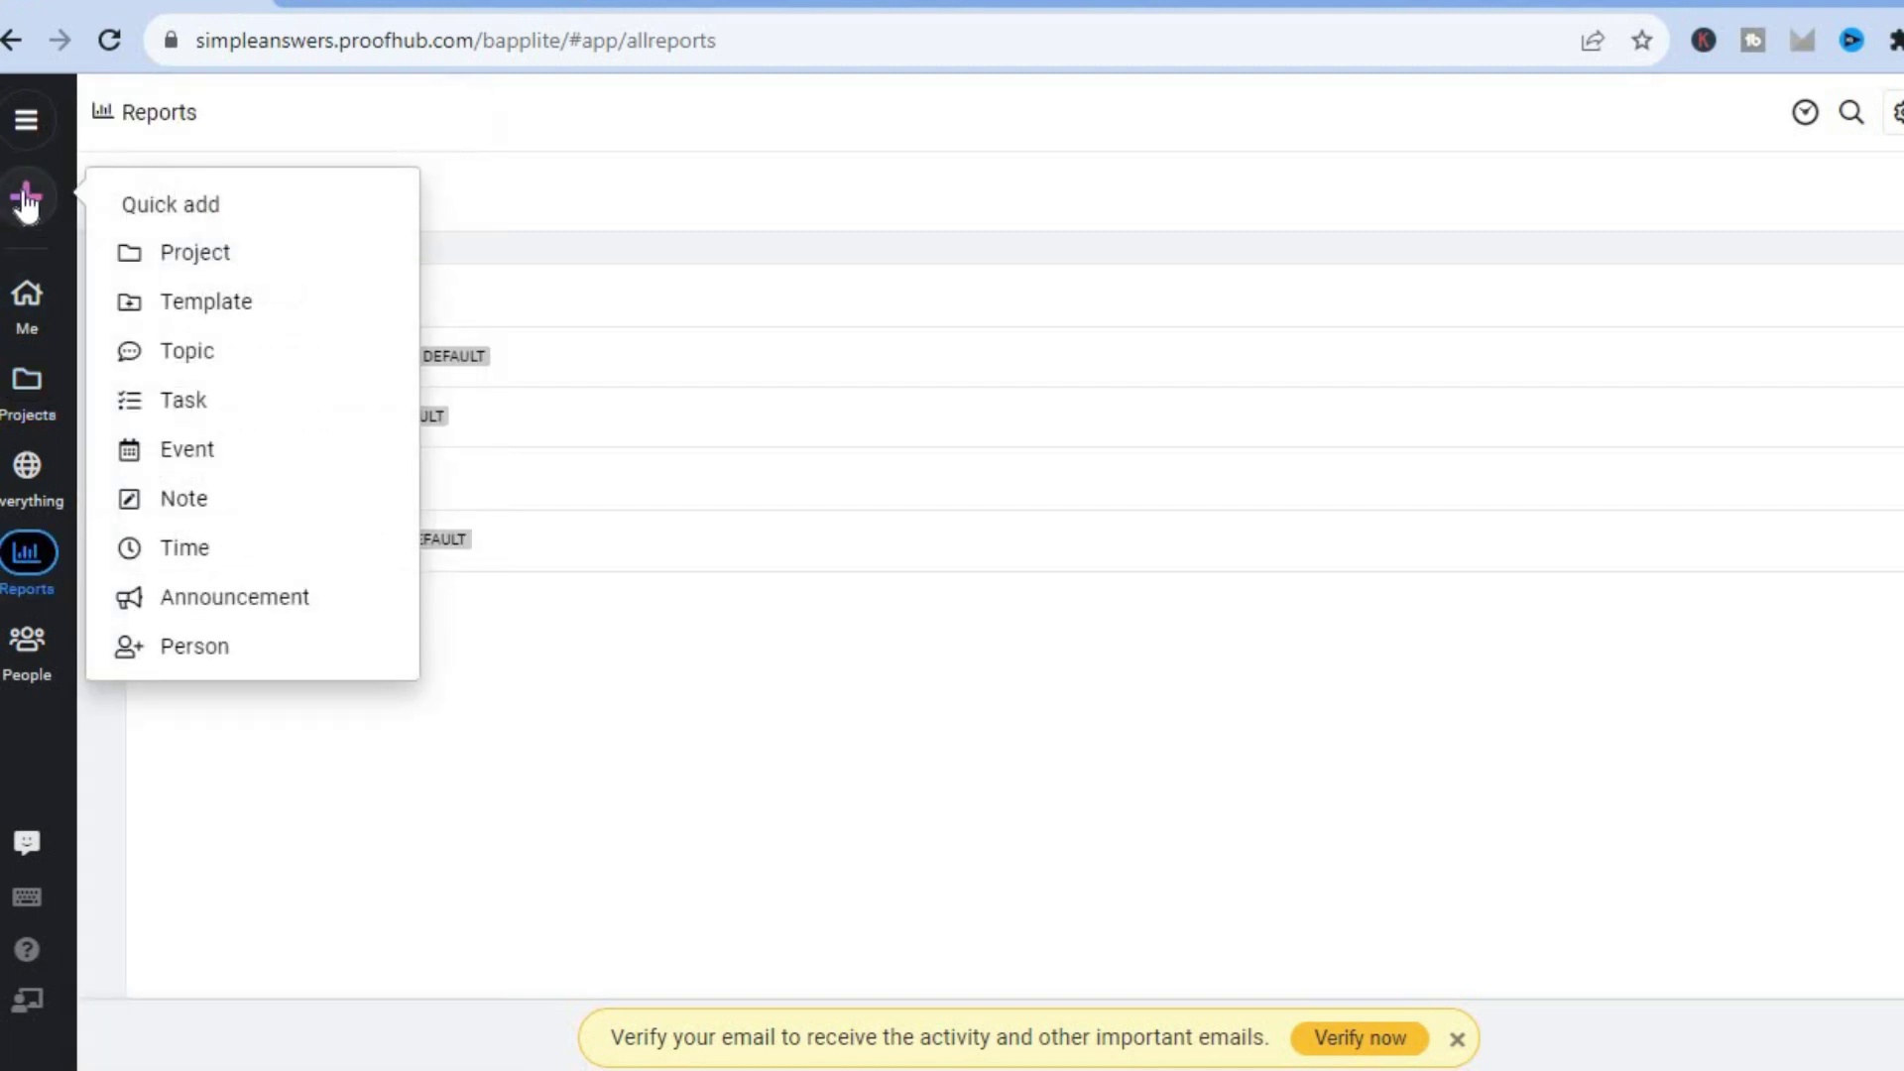
{"action": "left_click", "coordinate": [247, 309]}
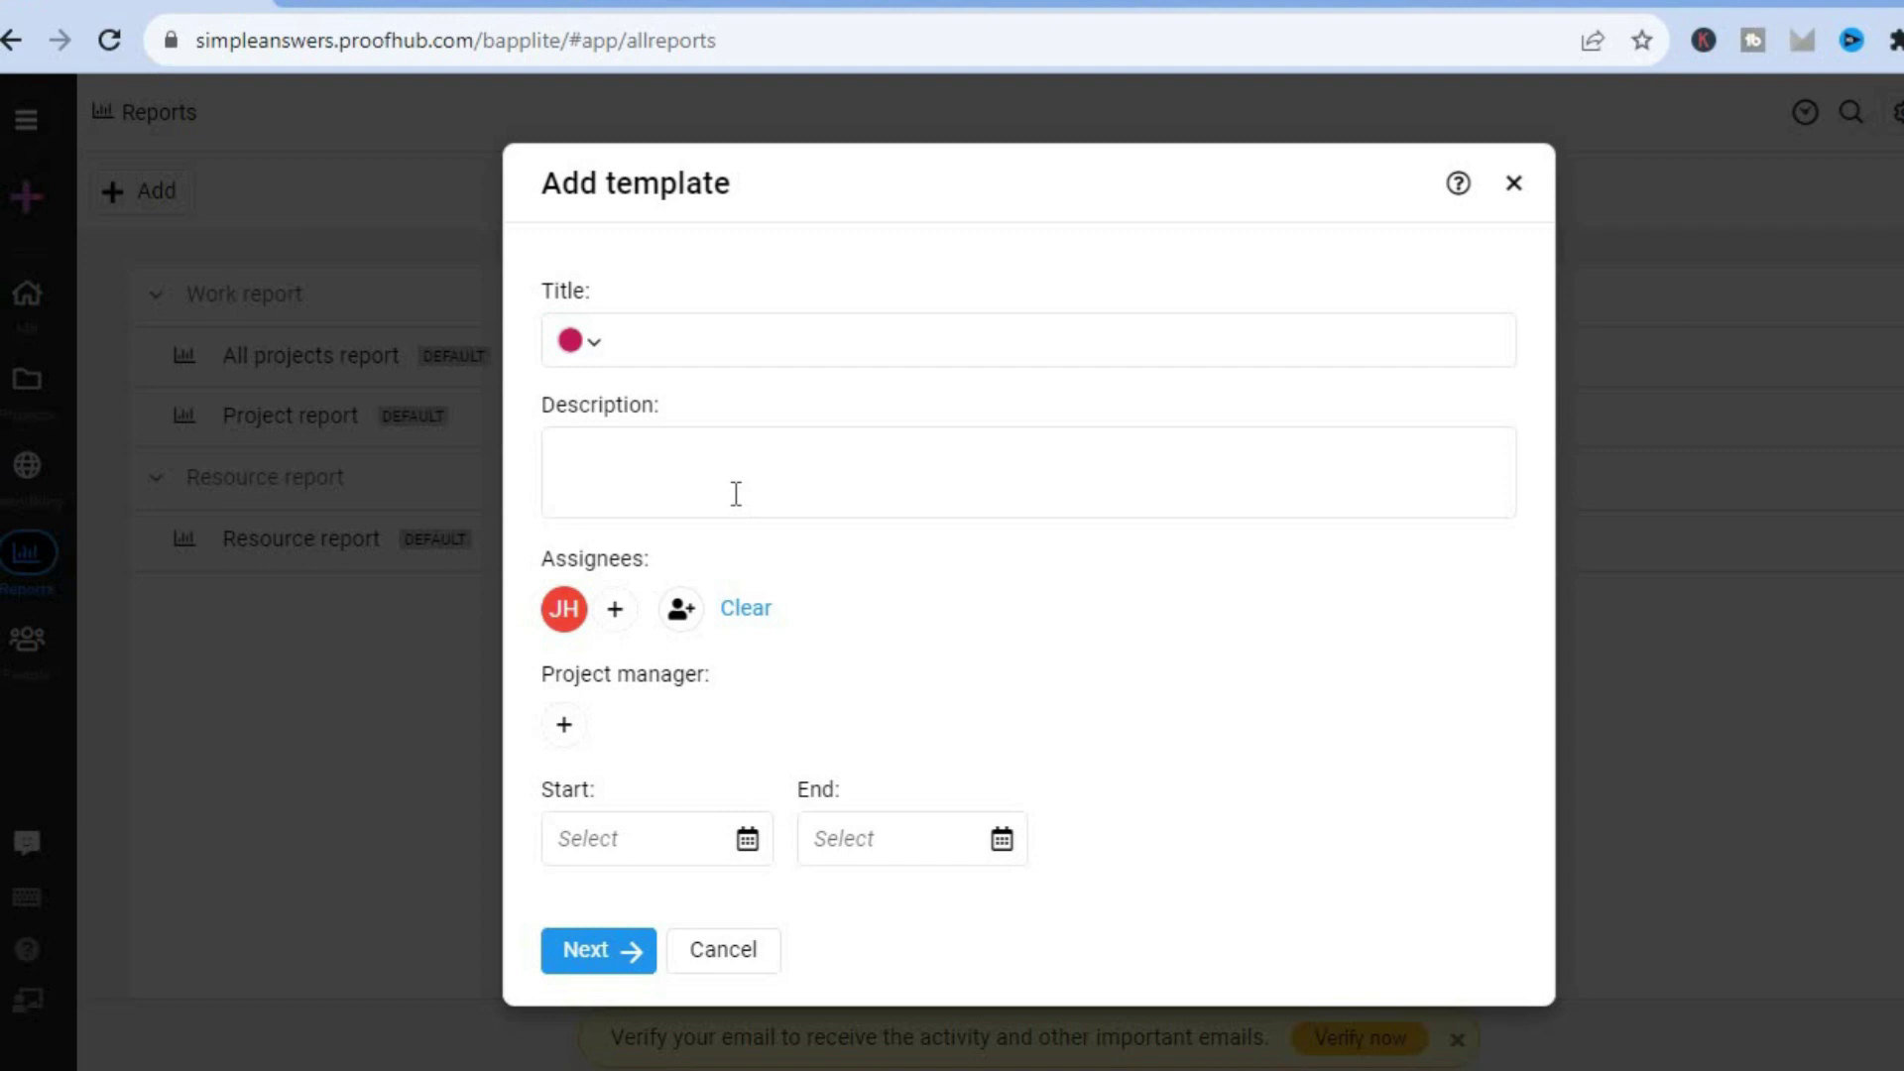
{"action": "left_click", "coordinate": [1515, 183]}
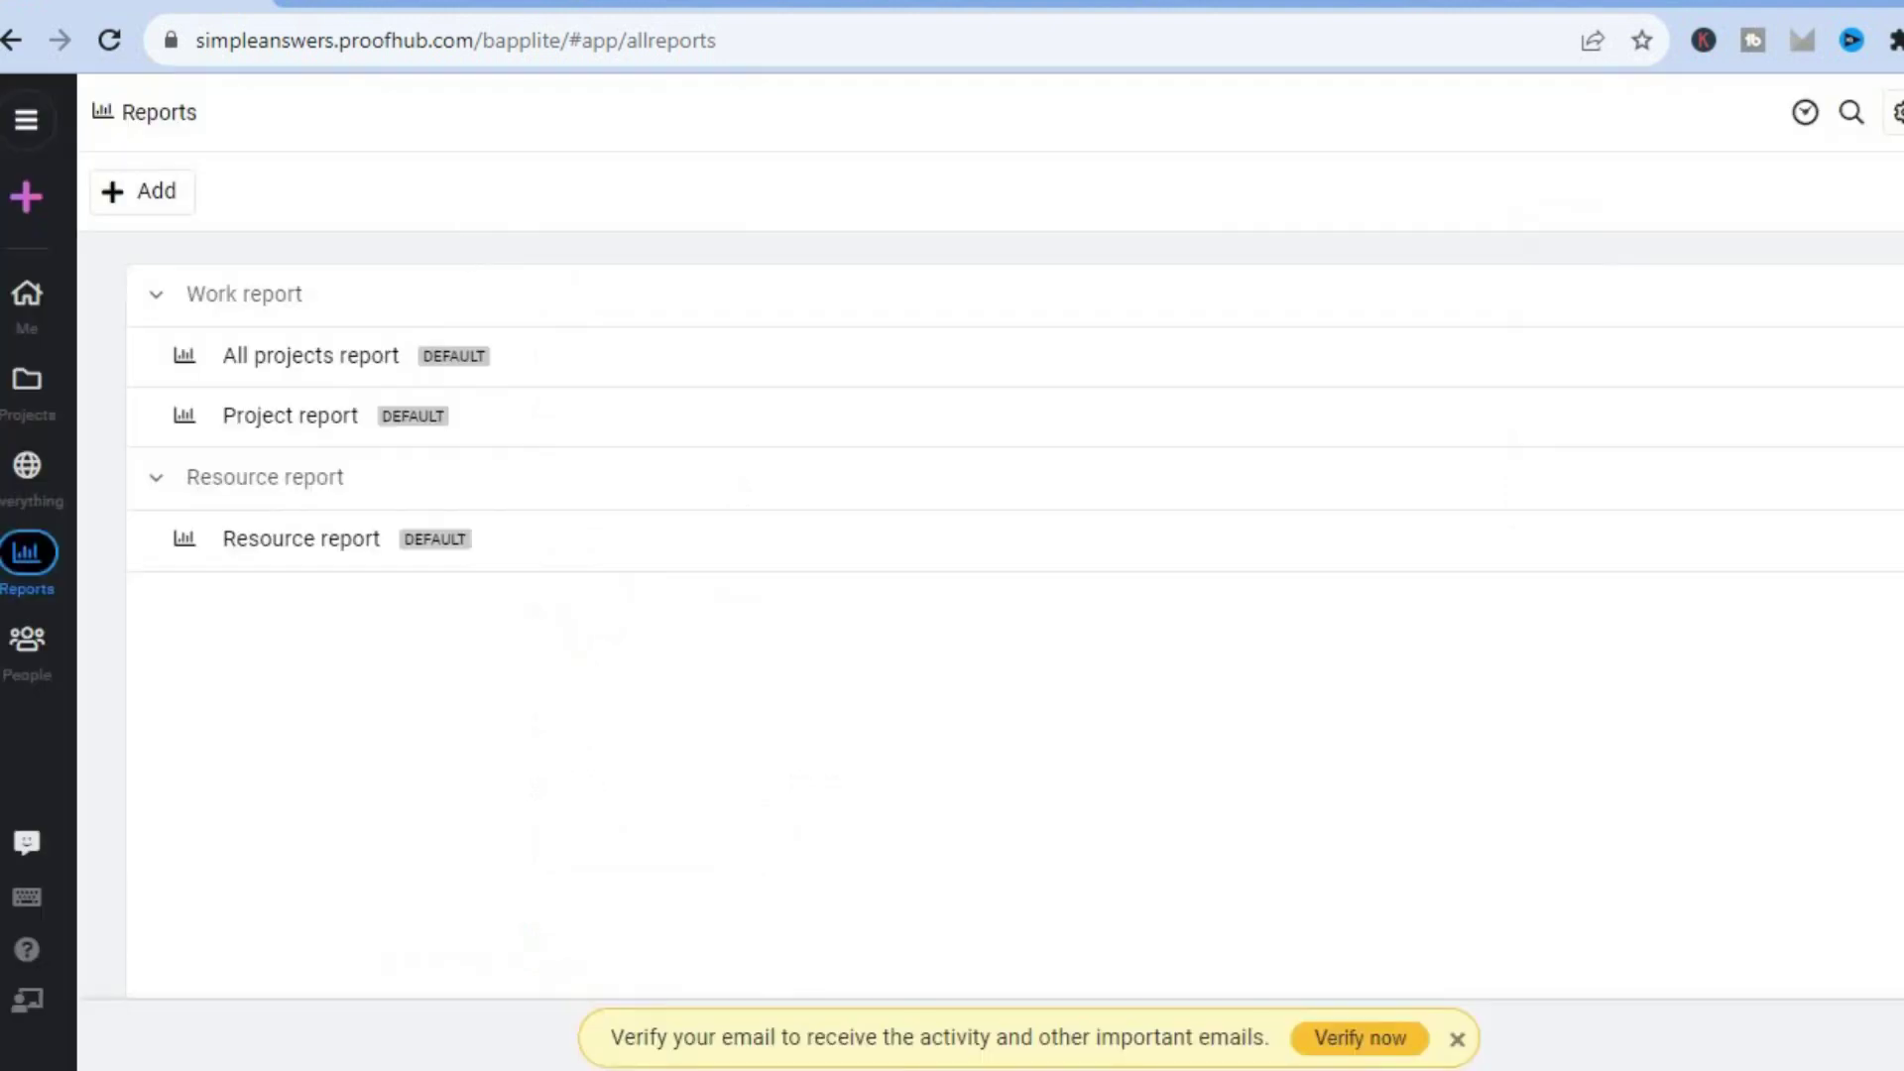
- View the quick-add form for a time entry and the list for jumping to projects or people, closing both
{"action": "left_click", "coordinate": [36, 194]}
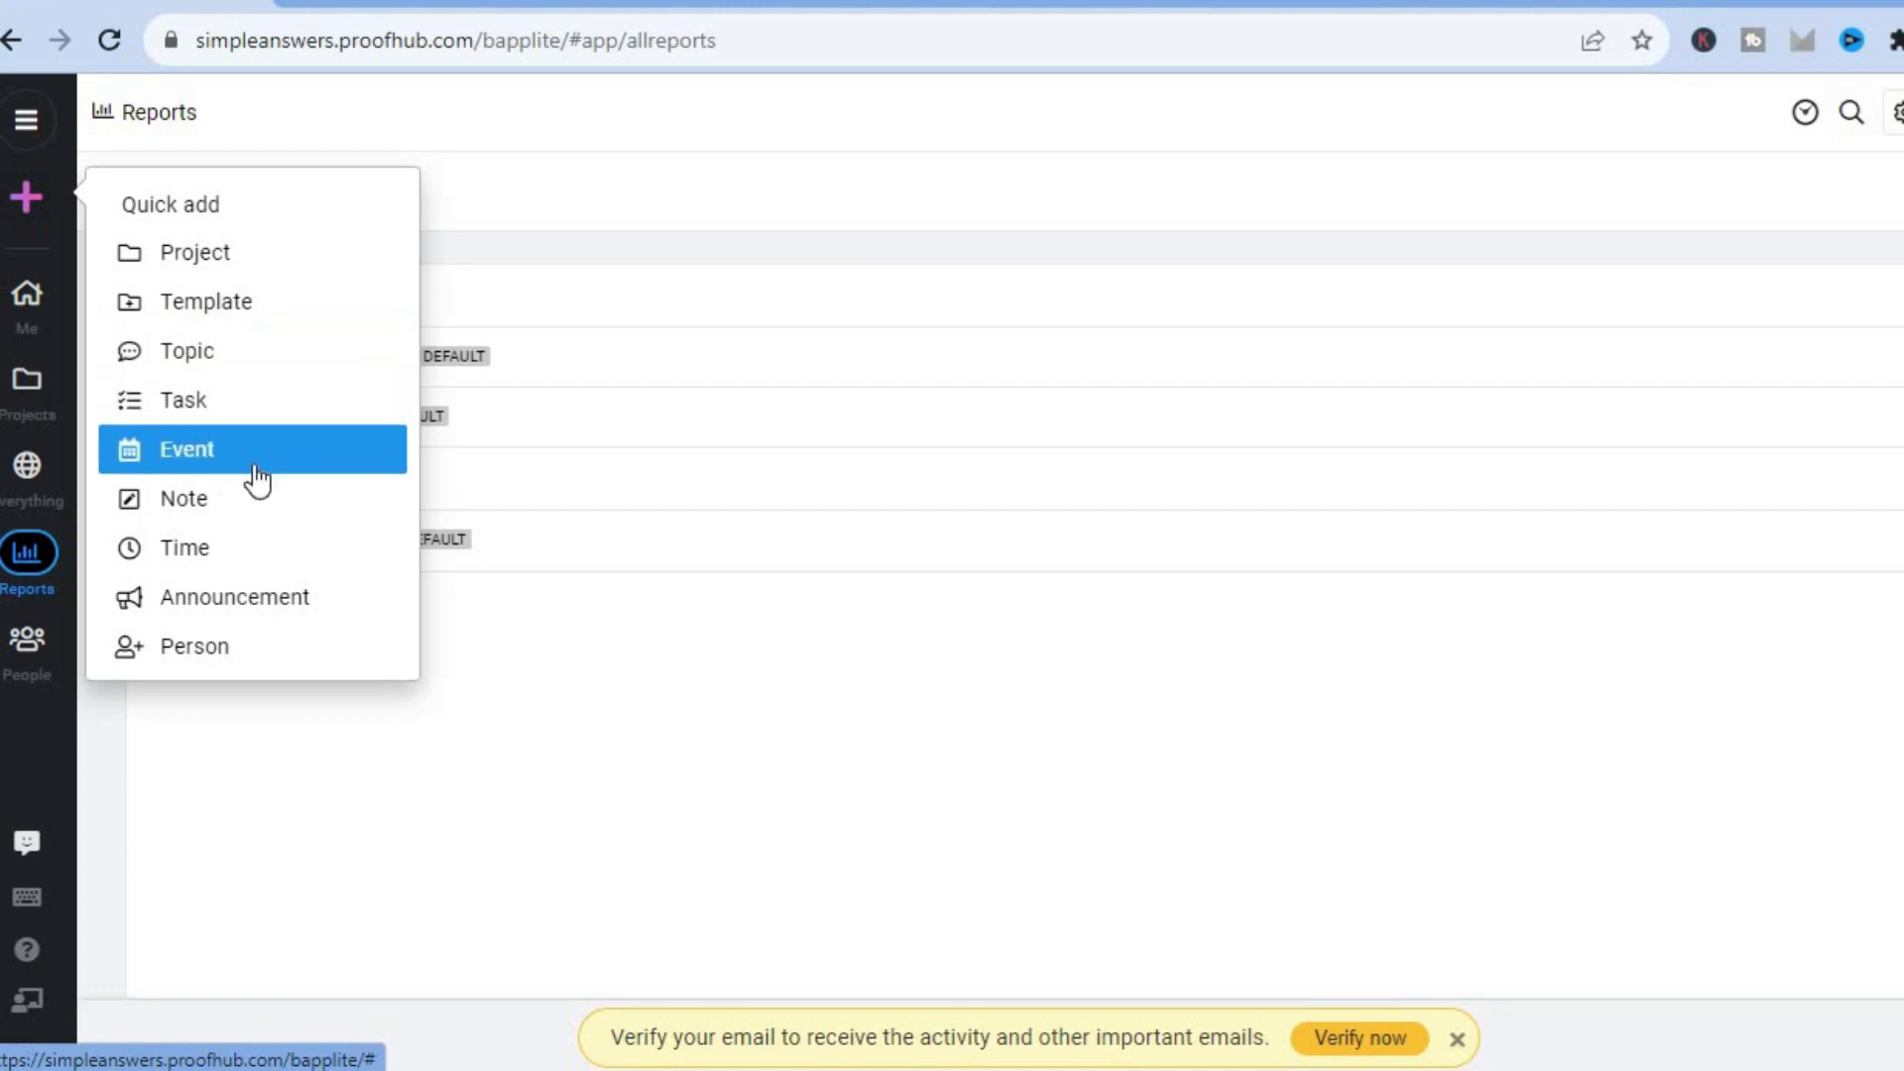
{"action": "left_click", "coordinate": [218, 563]}
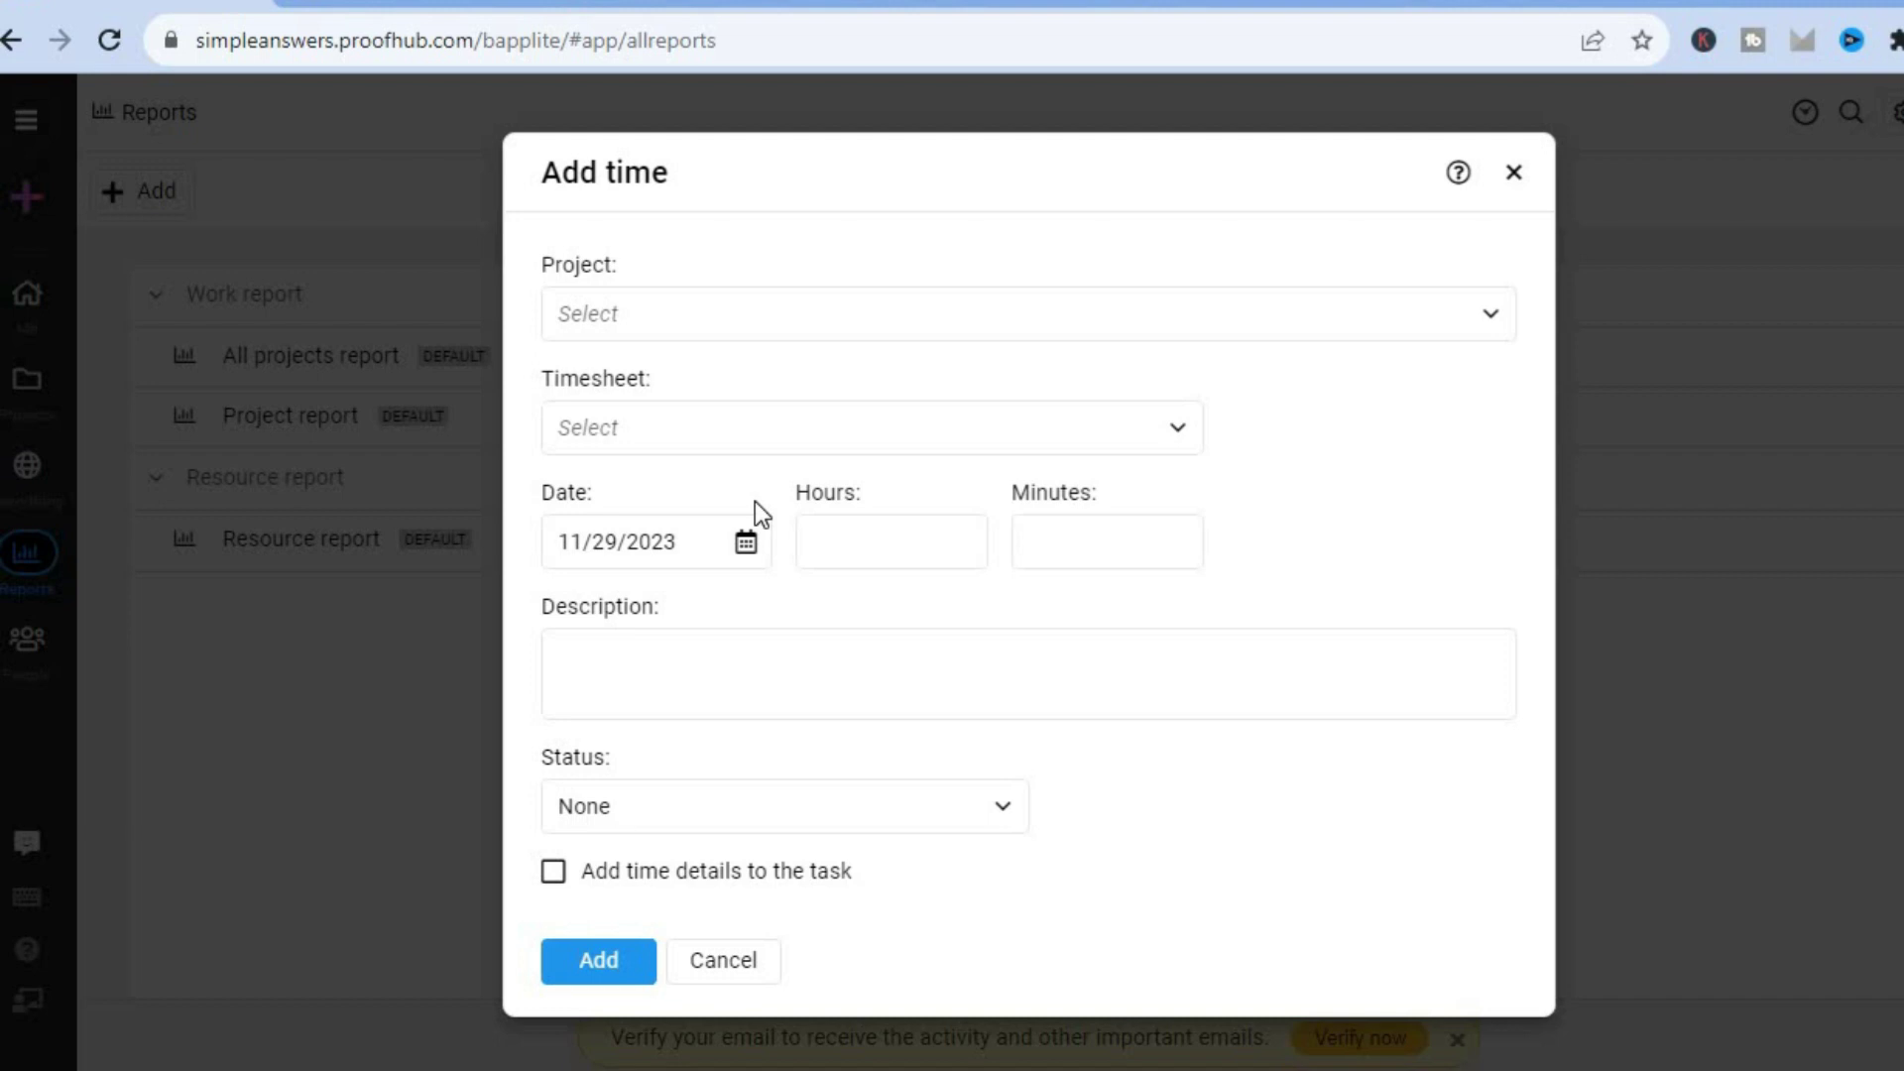
{"action": "left_click", "coordinate": [1523, 173]}
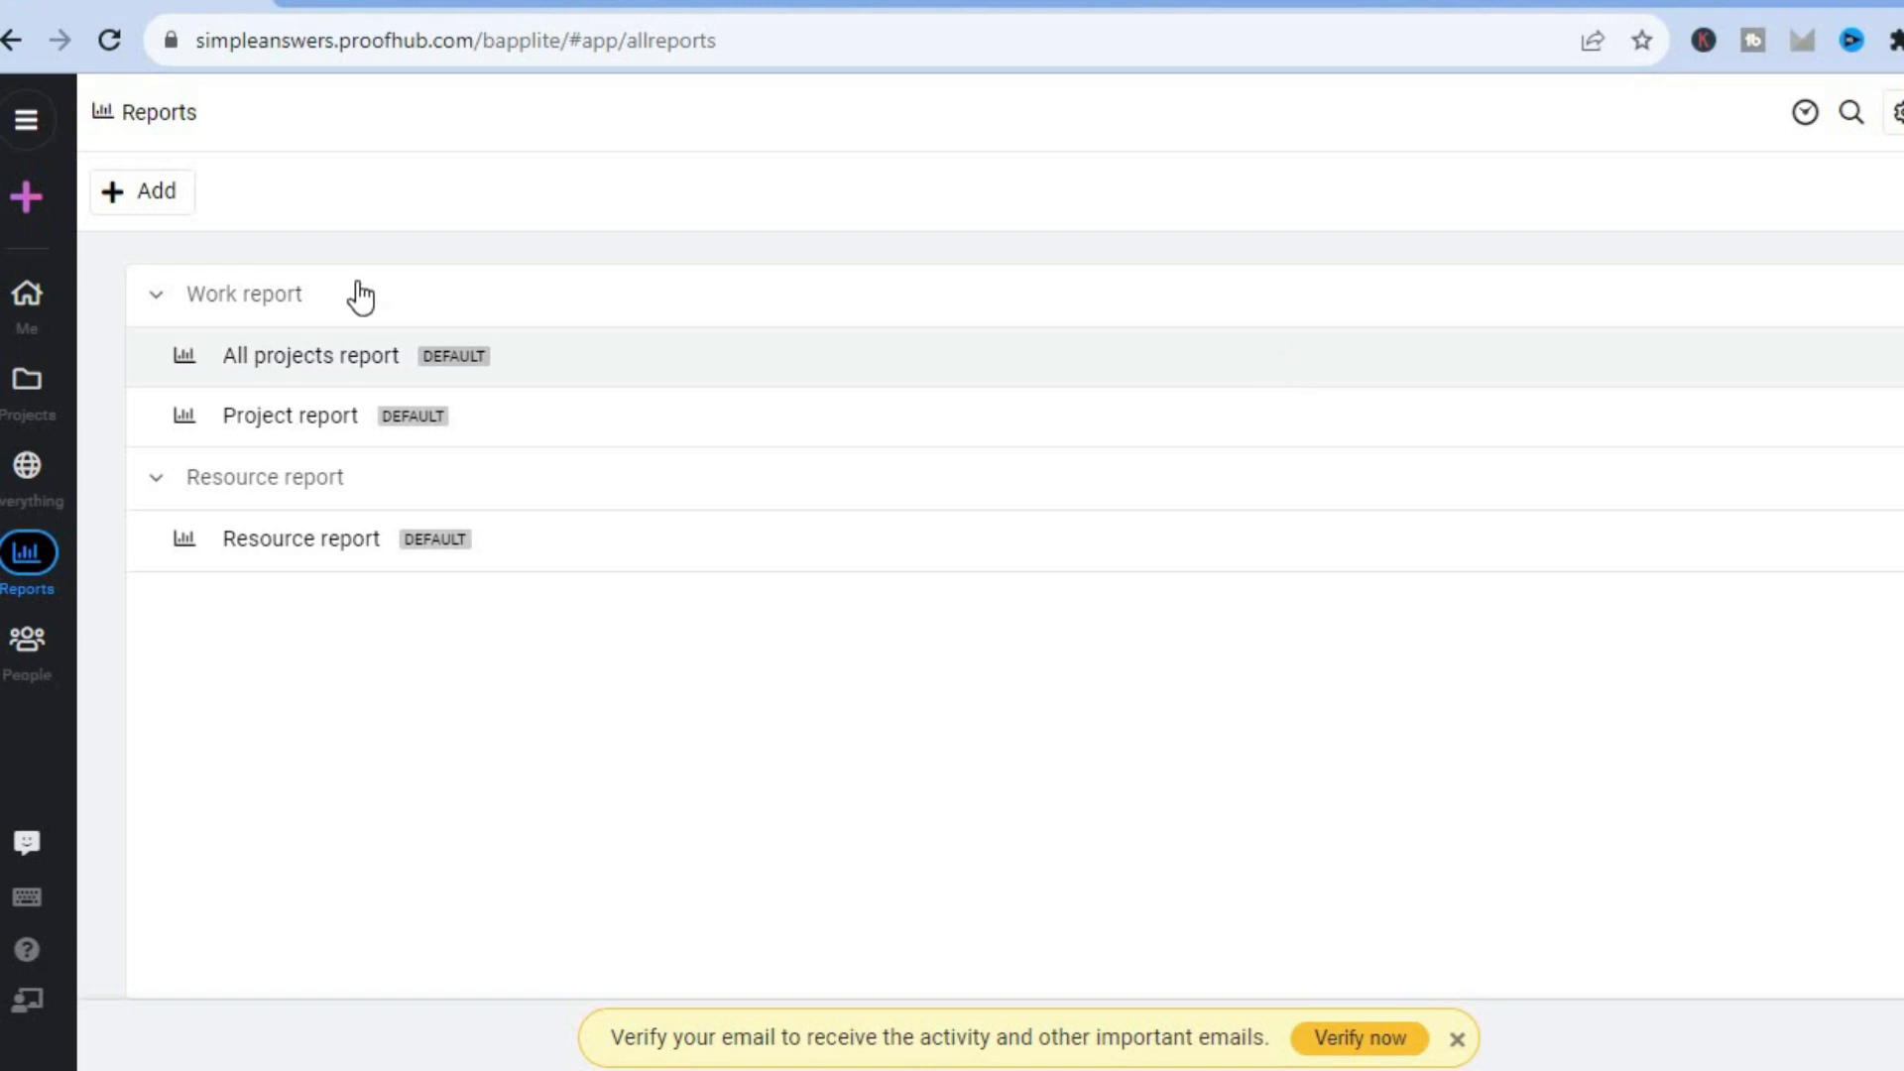
{"action": "left_click", "coordinate": [37, 115]}
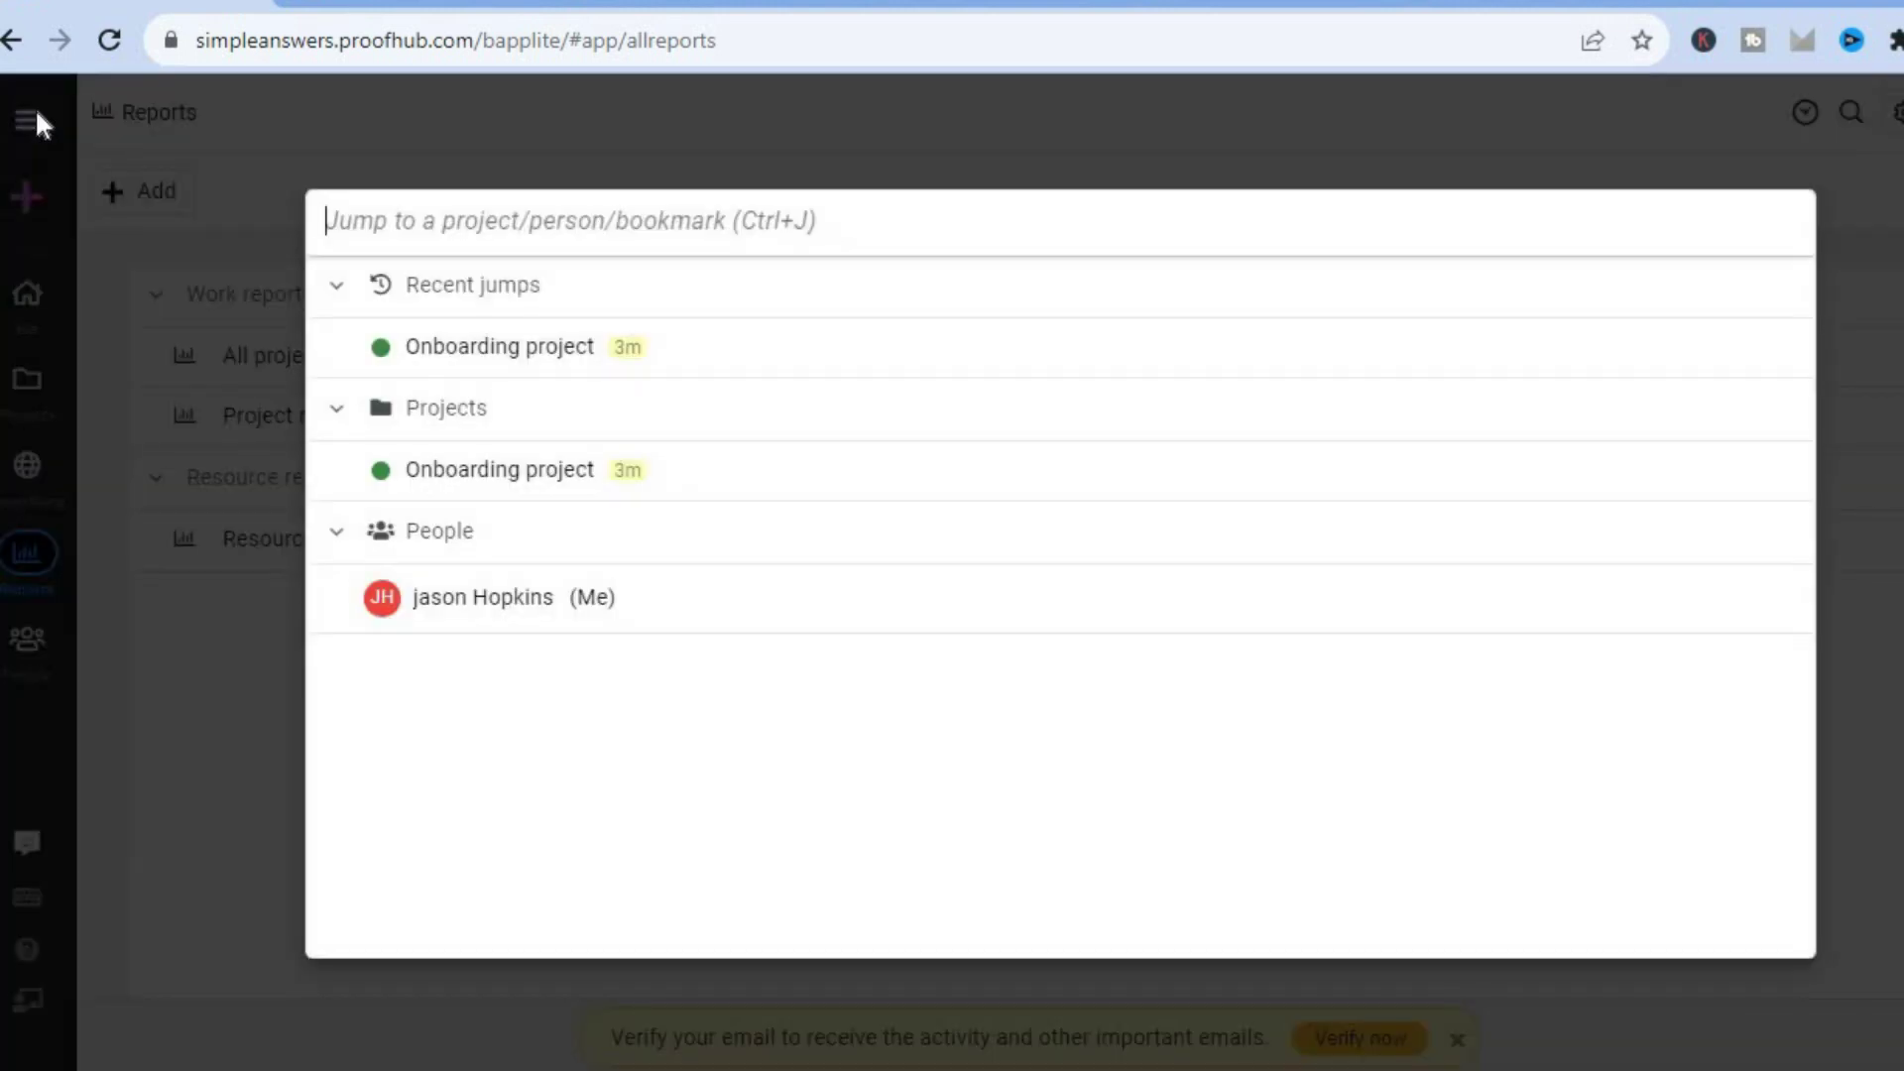
{"action": "left_click", "coordinate": [277, 449]}
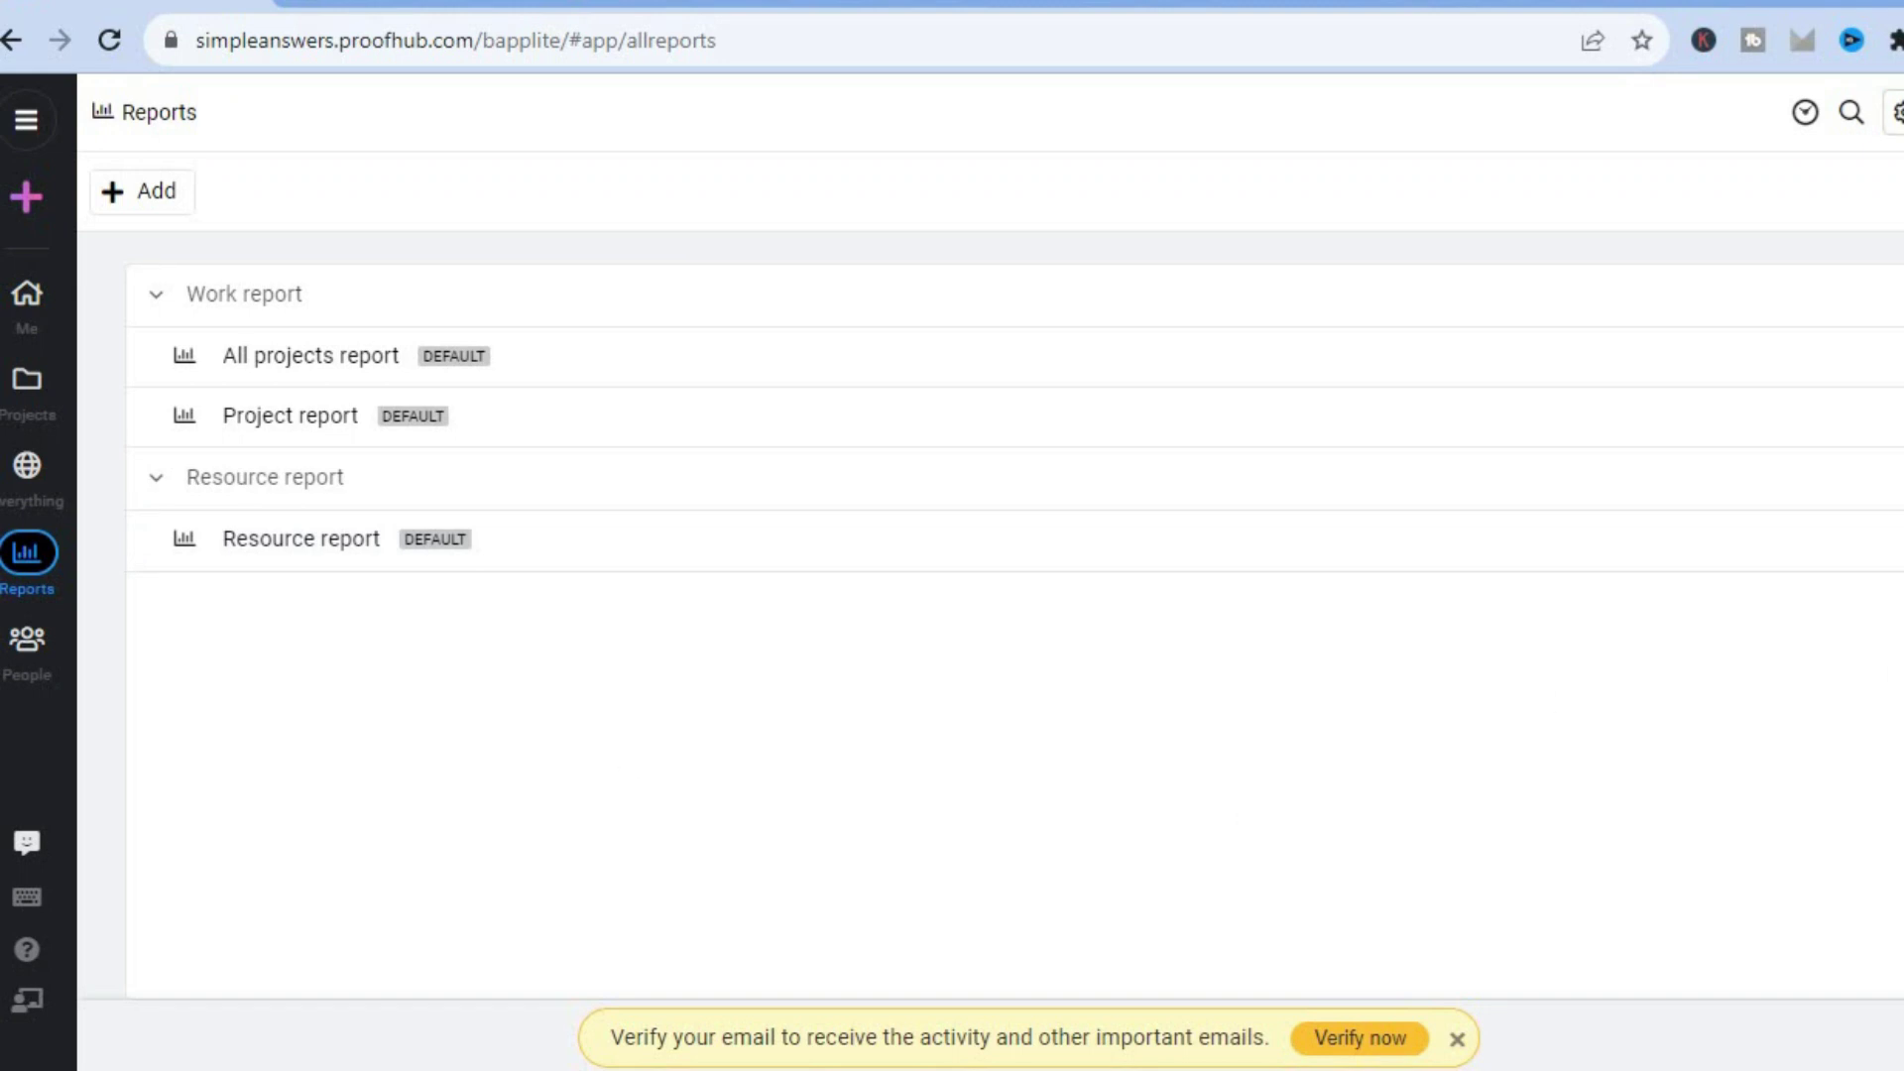
- Add a workflow titled "test" in the Manage settings and open its stages
{"action": "left_click", "coordinate": [1899, 113]}
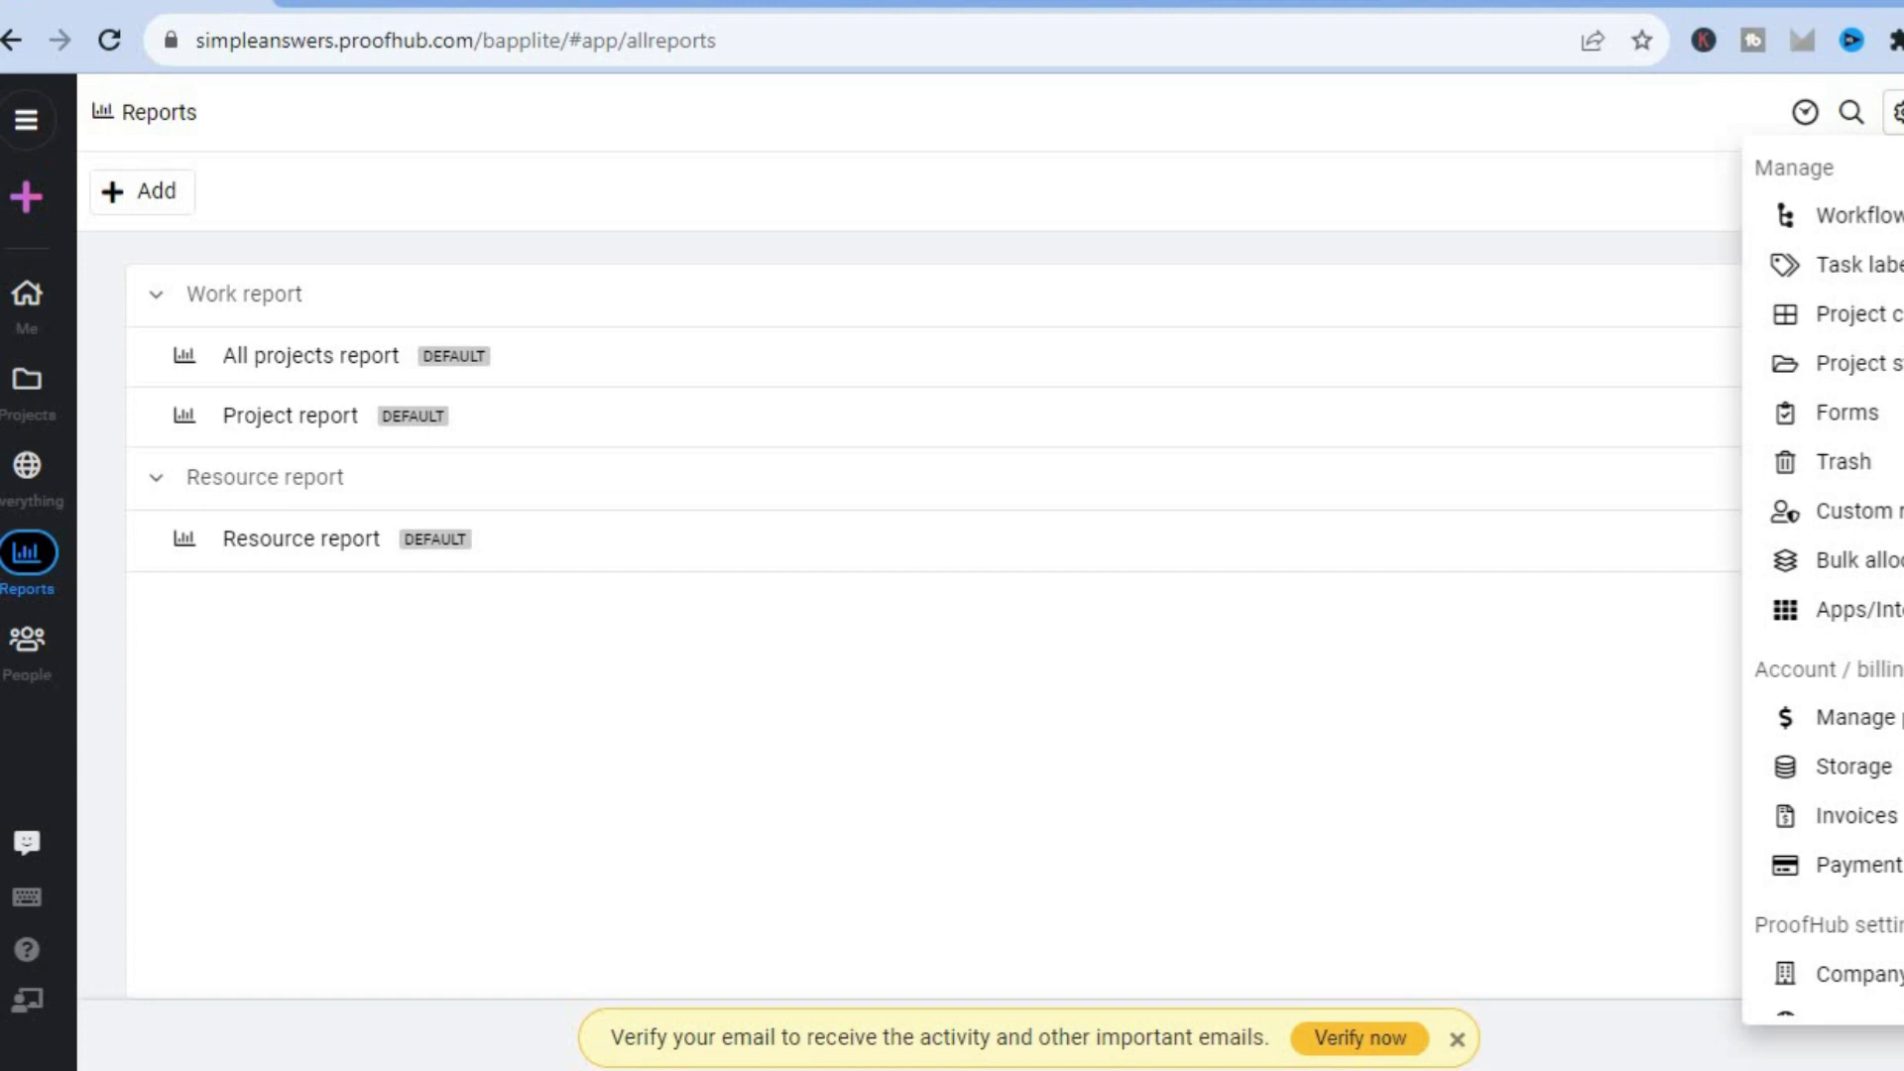
{"action": "left_click", "coordinate": [1895, 221]}
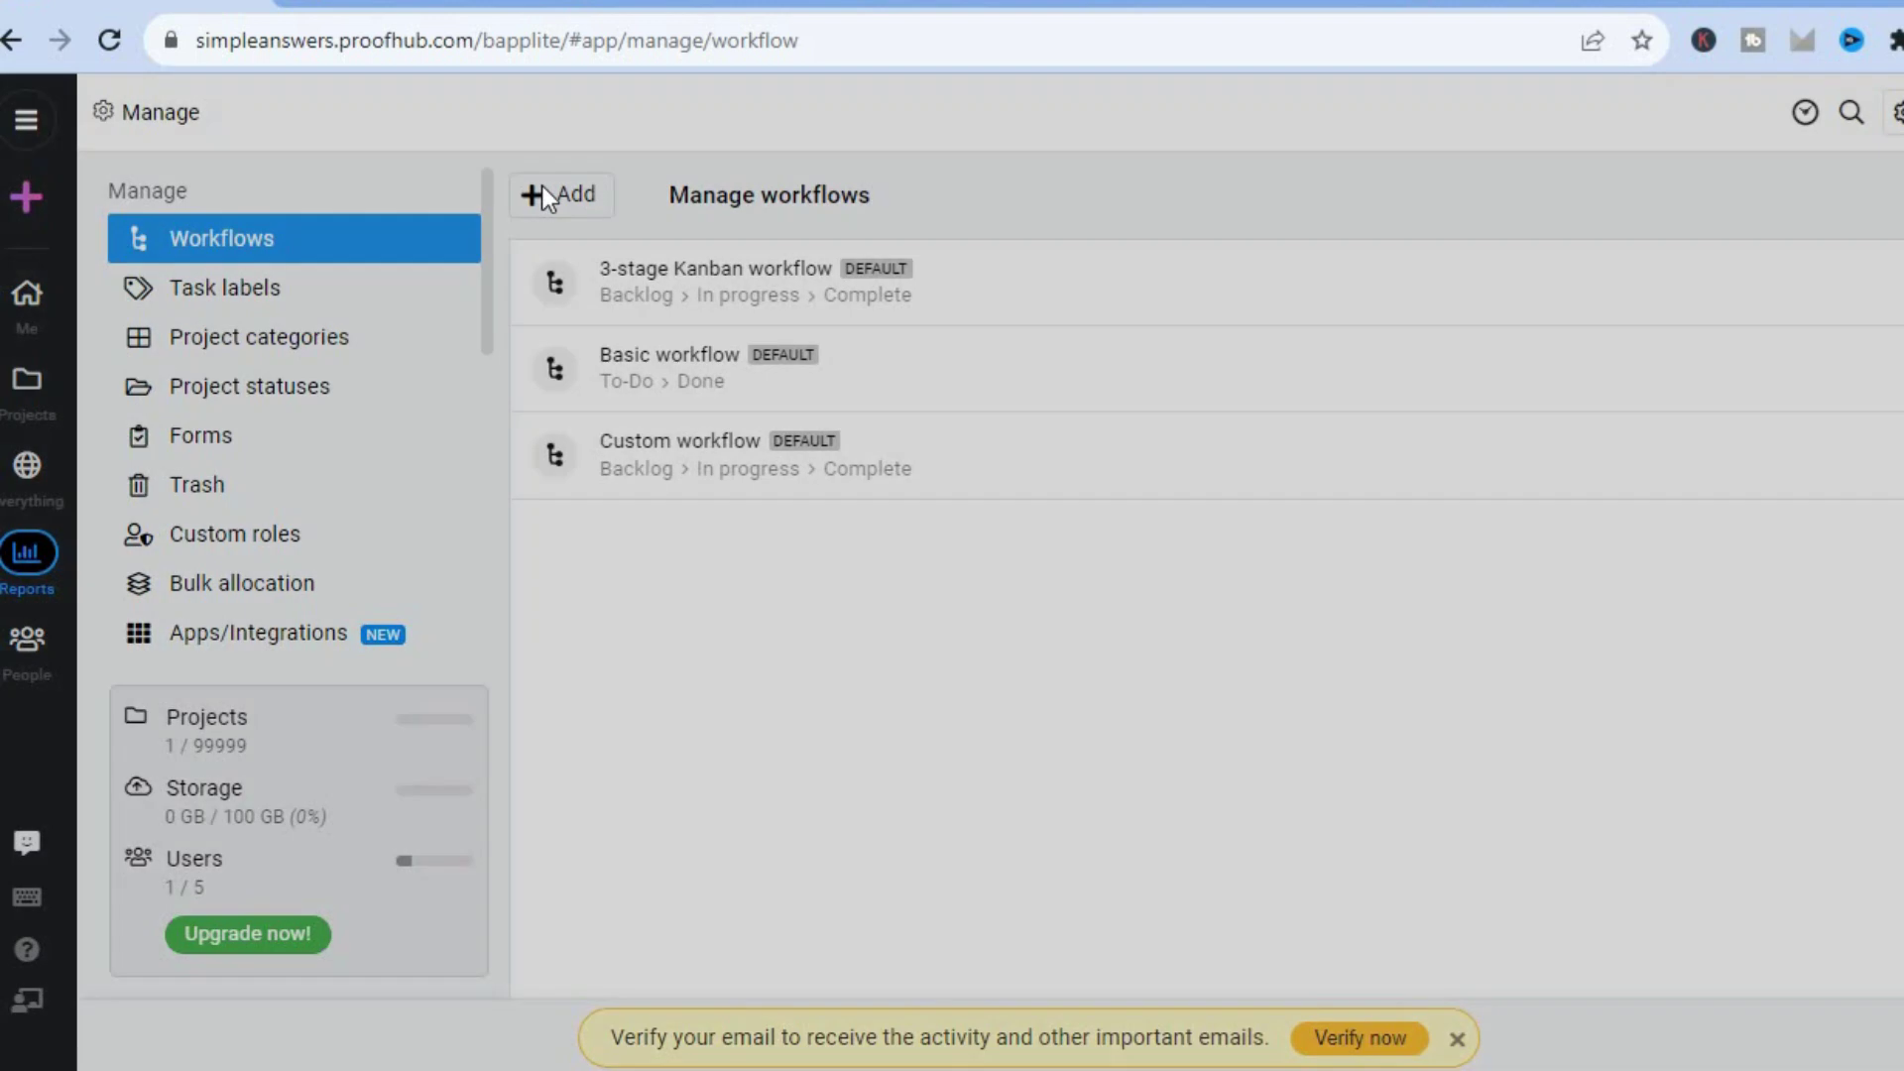
{"action": "left_click", "coordinate": [542, 190]}
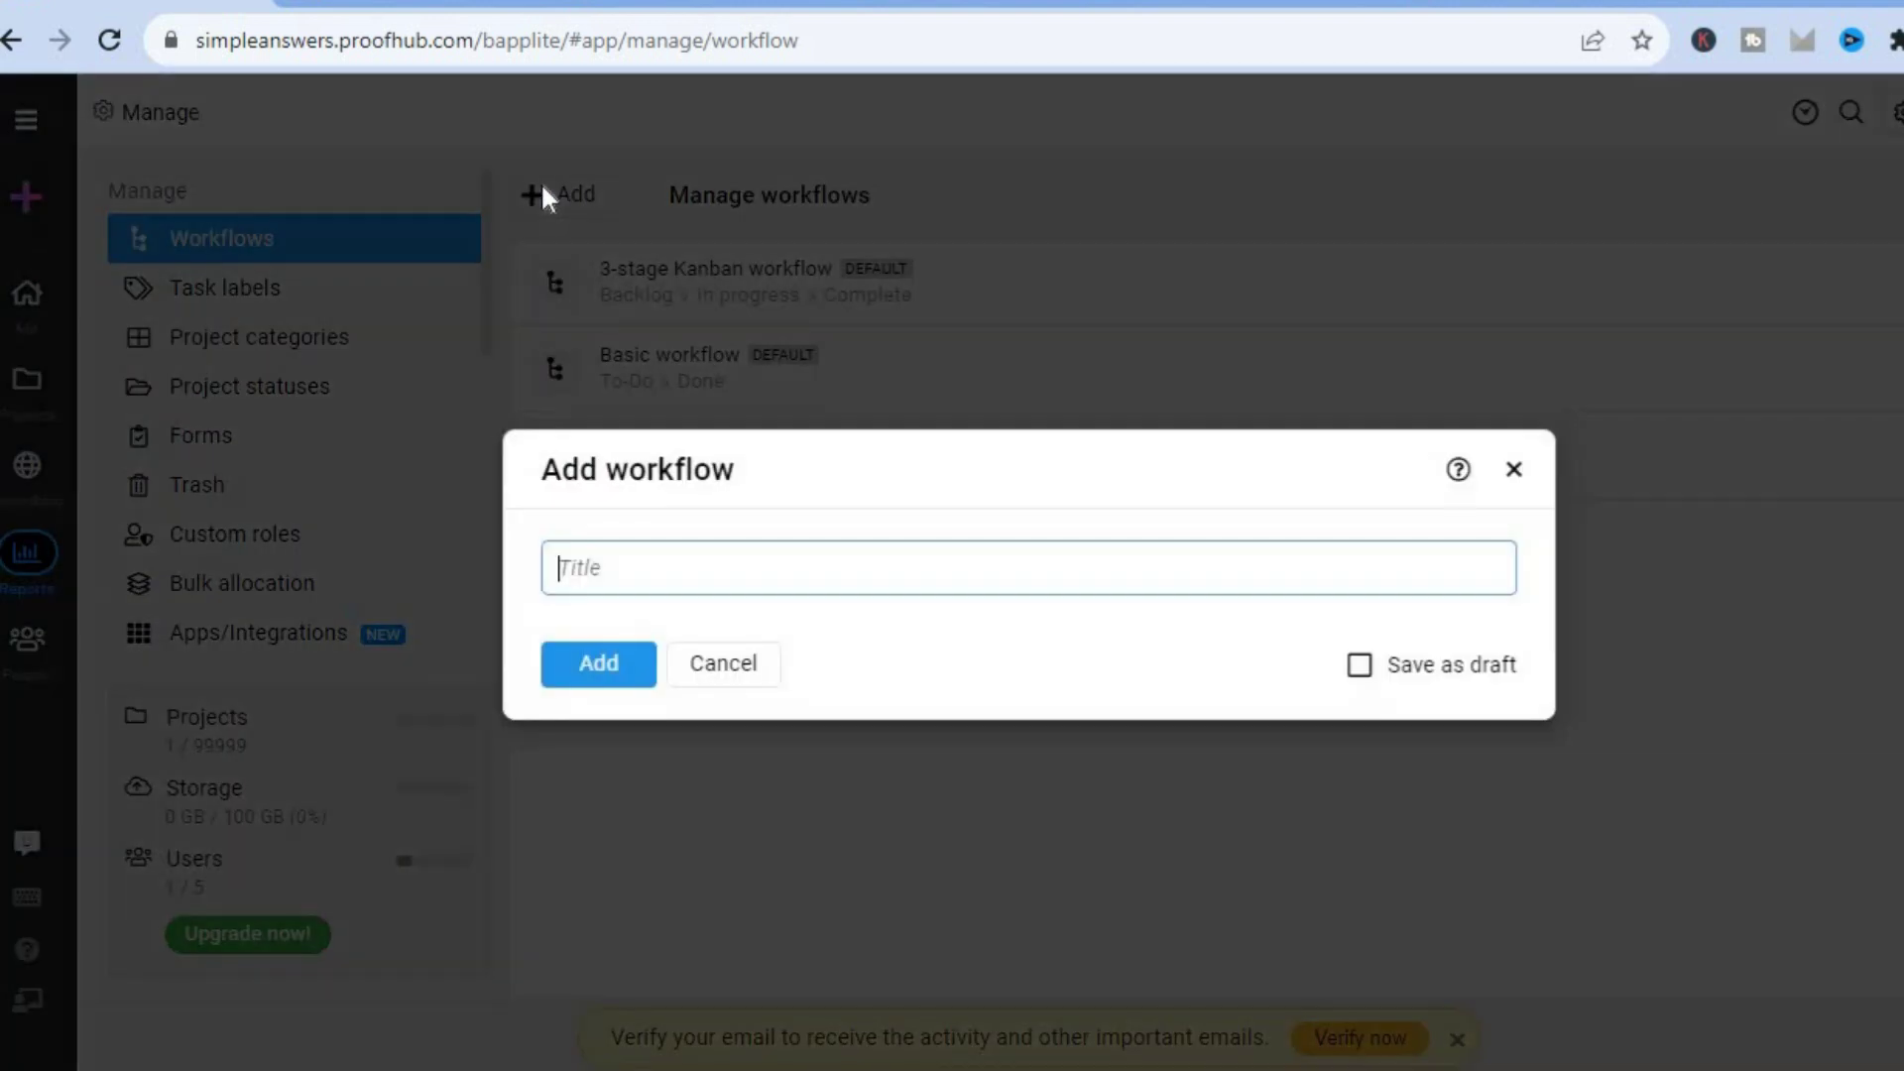
{"action": "type", "text": "test"}
{"action": "left_click", "coordinate": [598, 662]}
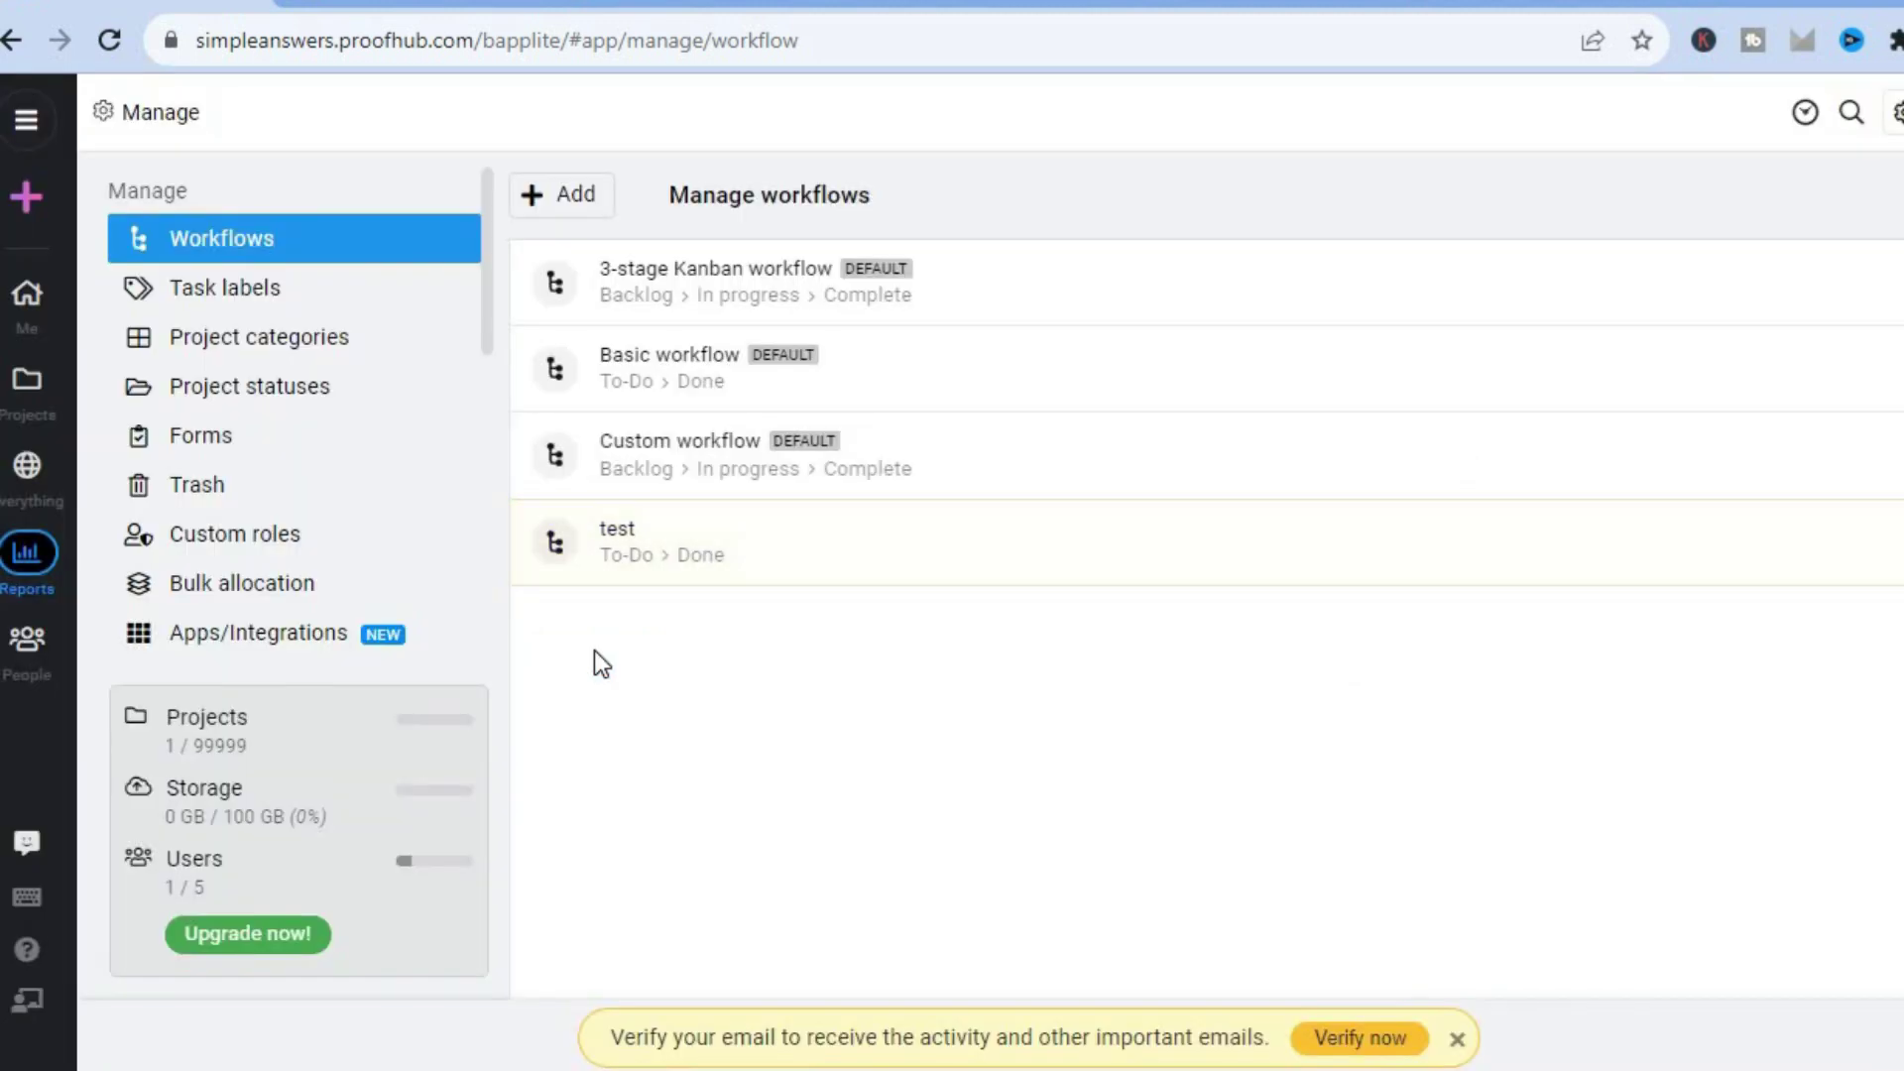
{"action": "left_click", "coordinate": [617, 538]}
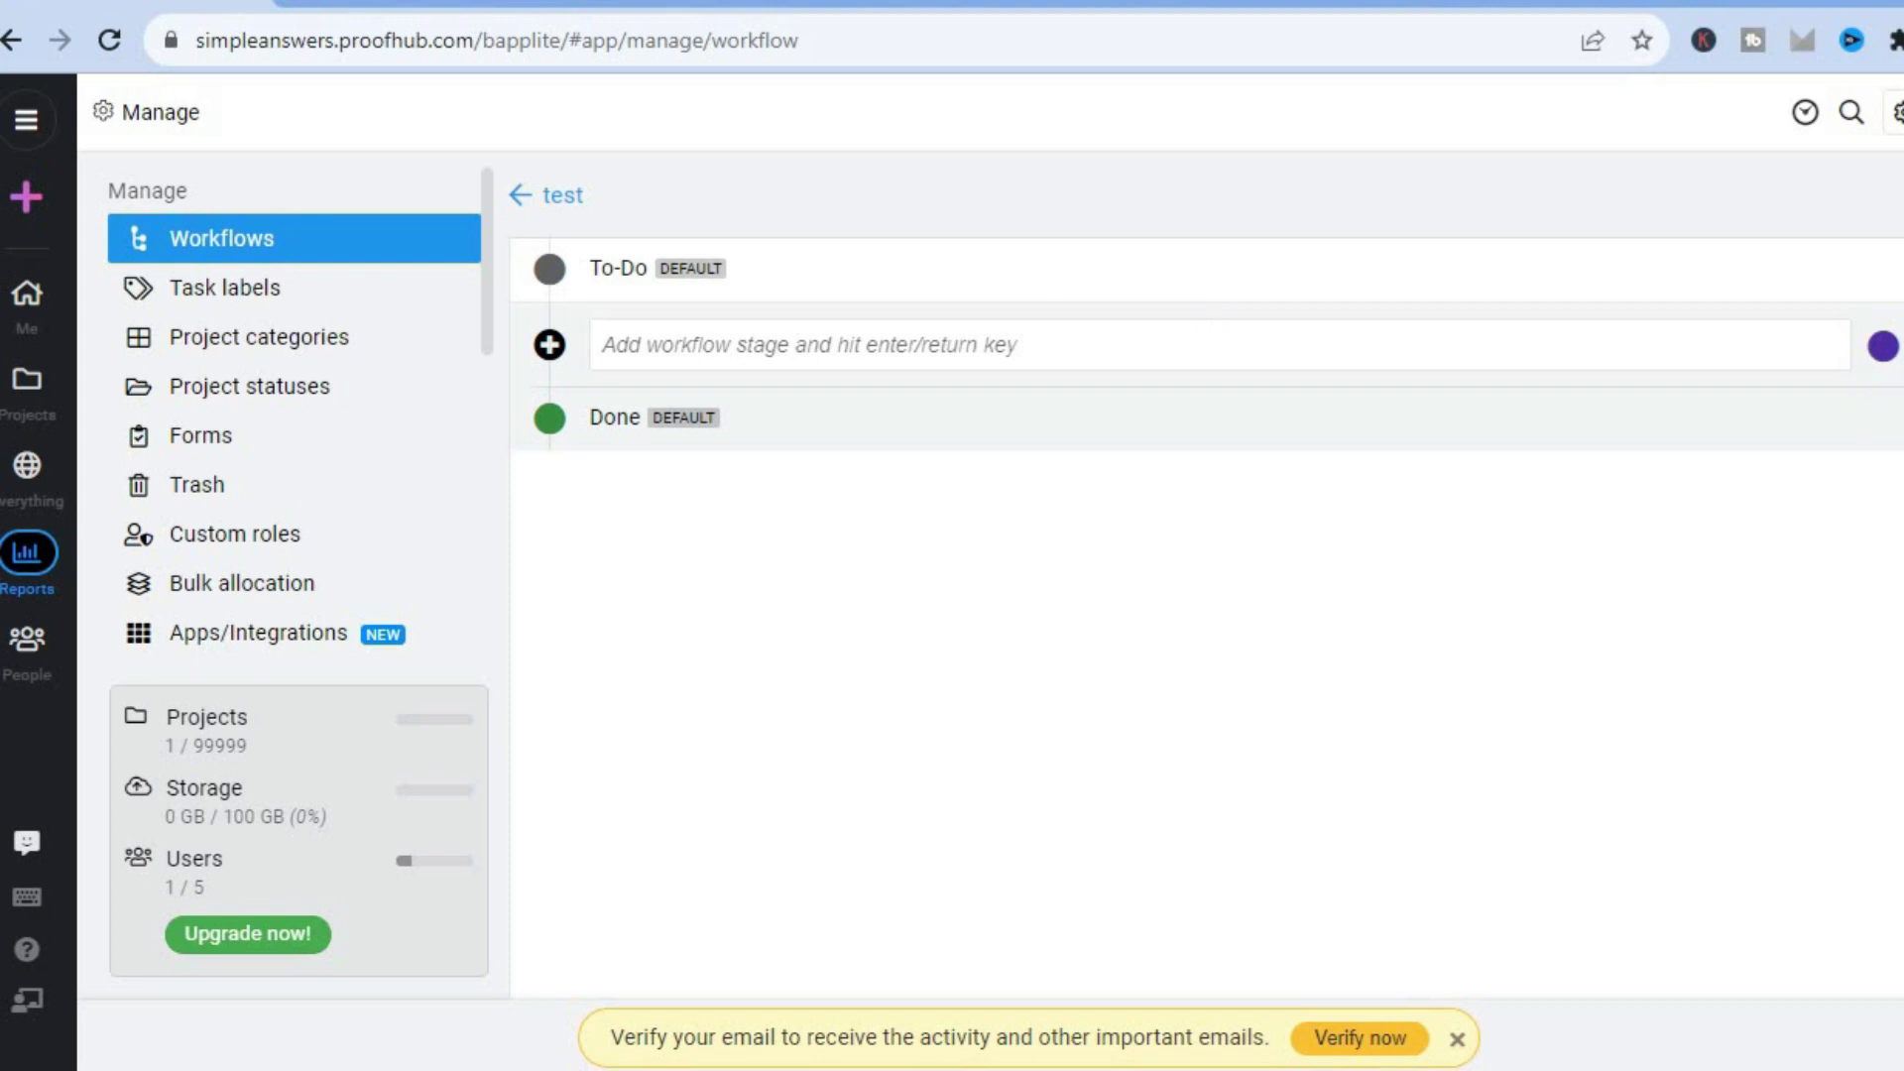
- View the colour choices for a new stage in the "test" workflow and close them without picking one
{"action": "left_click", "coordinate": [1892, 346]}
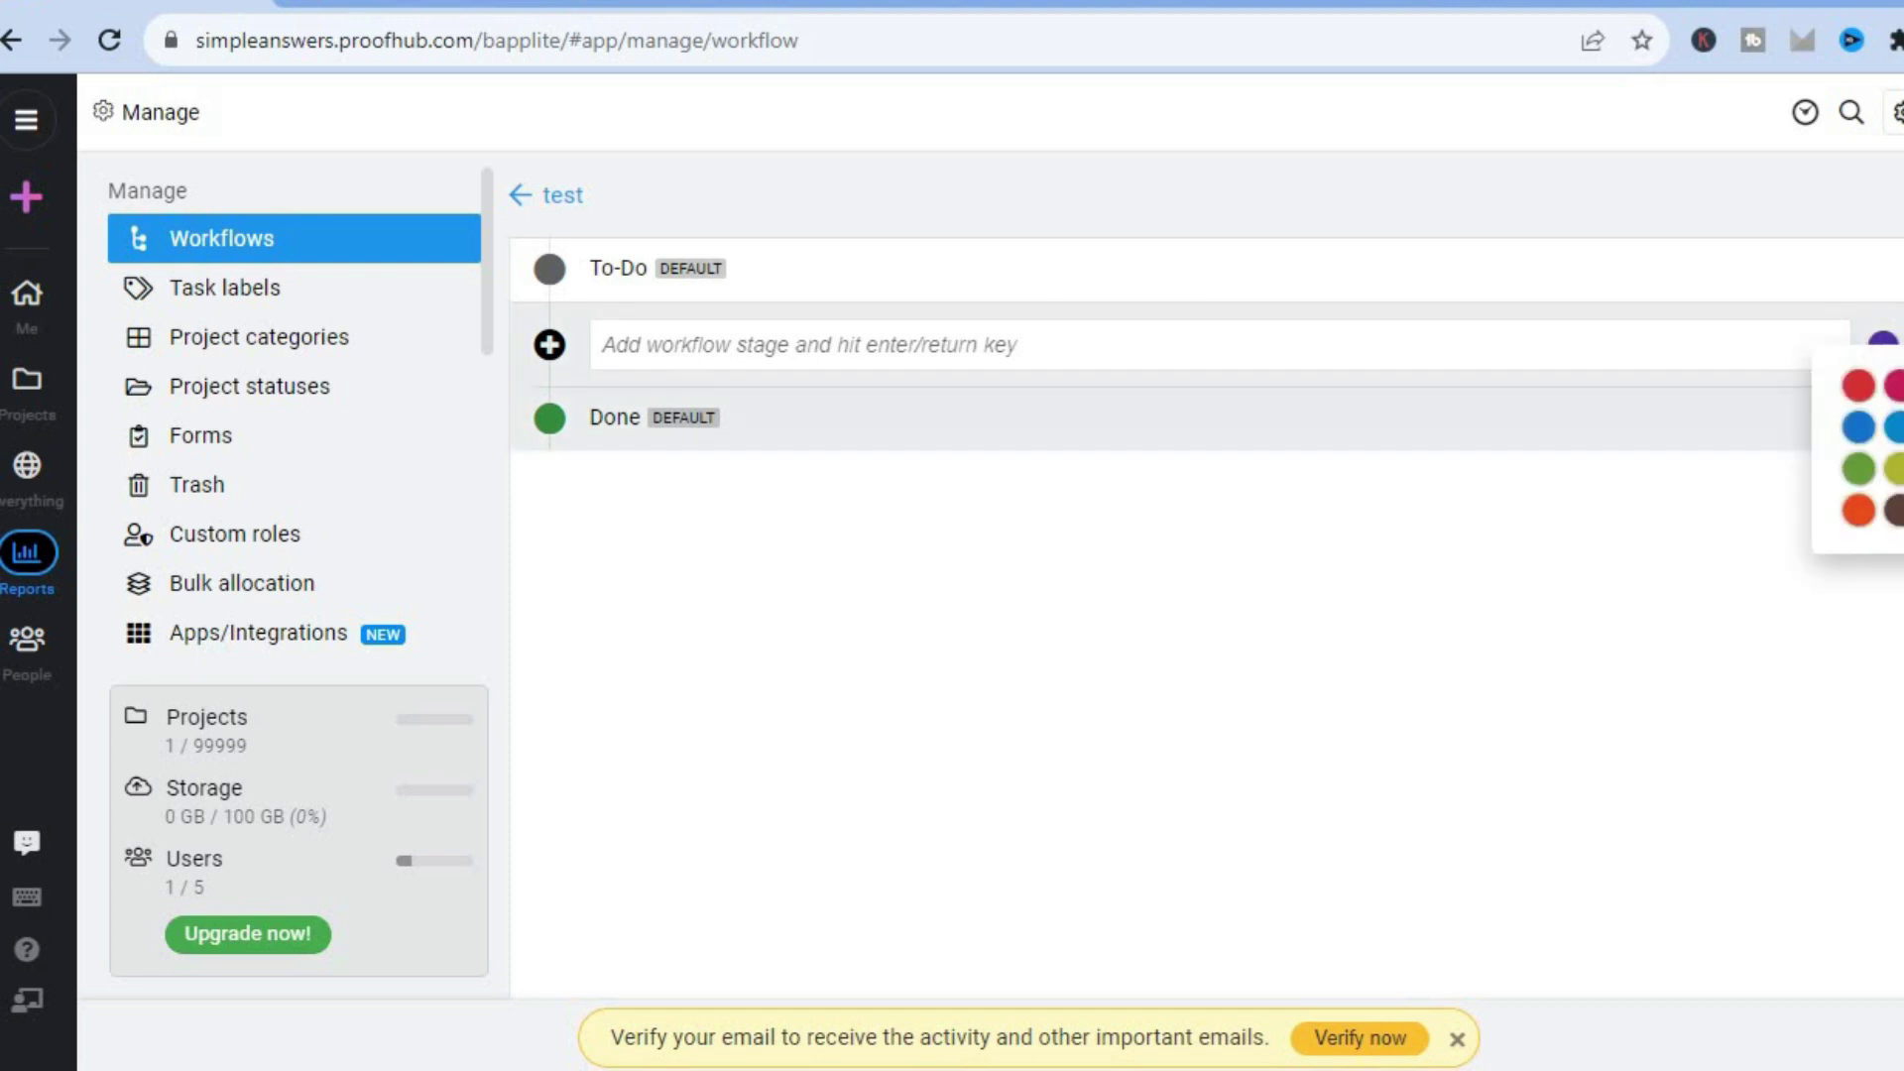
{"action": "left_click", "coordinate": [1282, 496]}
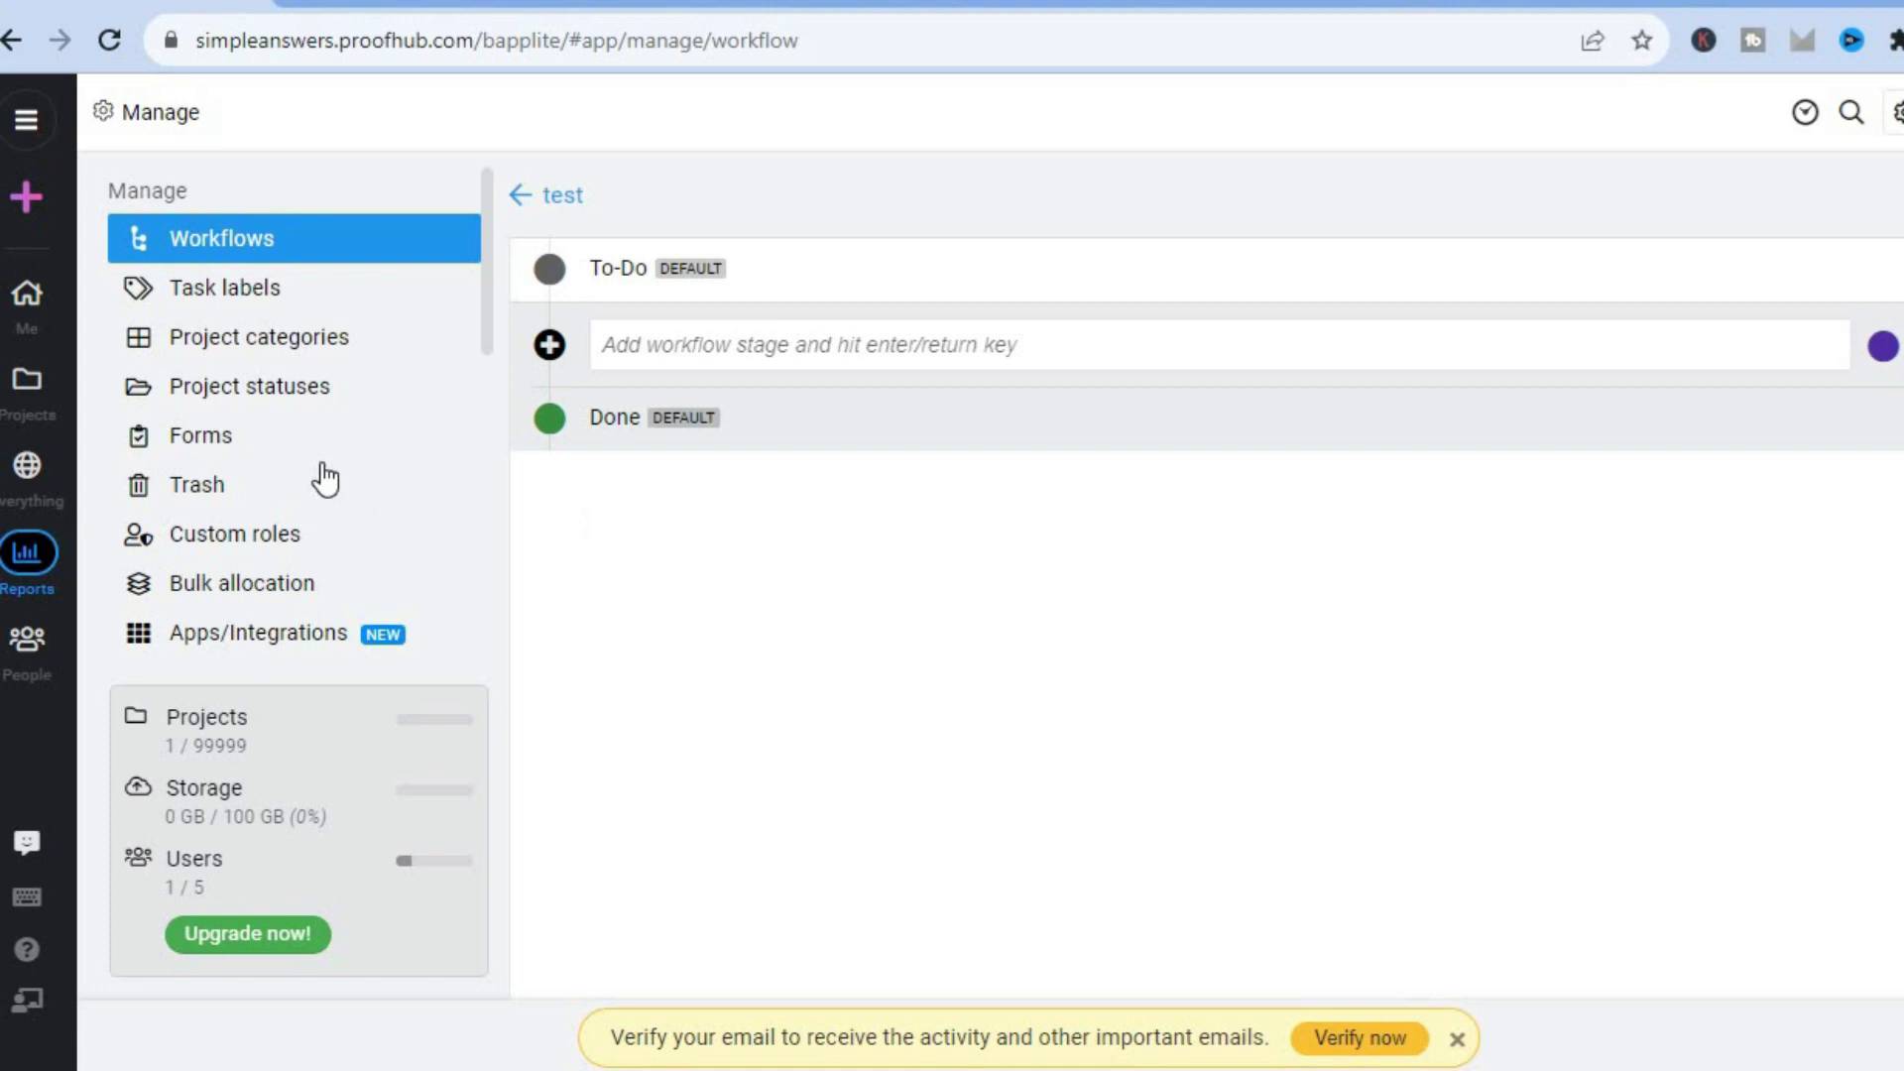
- Start a new form in the Manage settings for the Onboarding project and its "Open tasklist for all project members" tasklist
{"action": "left_click", "coordinate": [252, 443]}
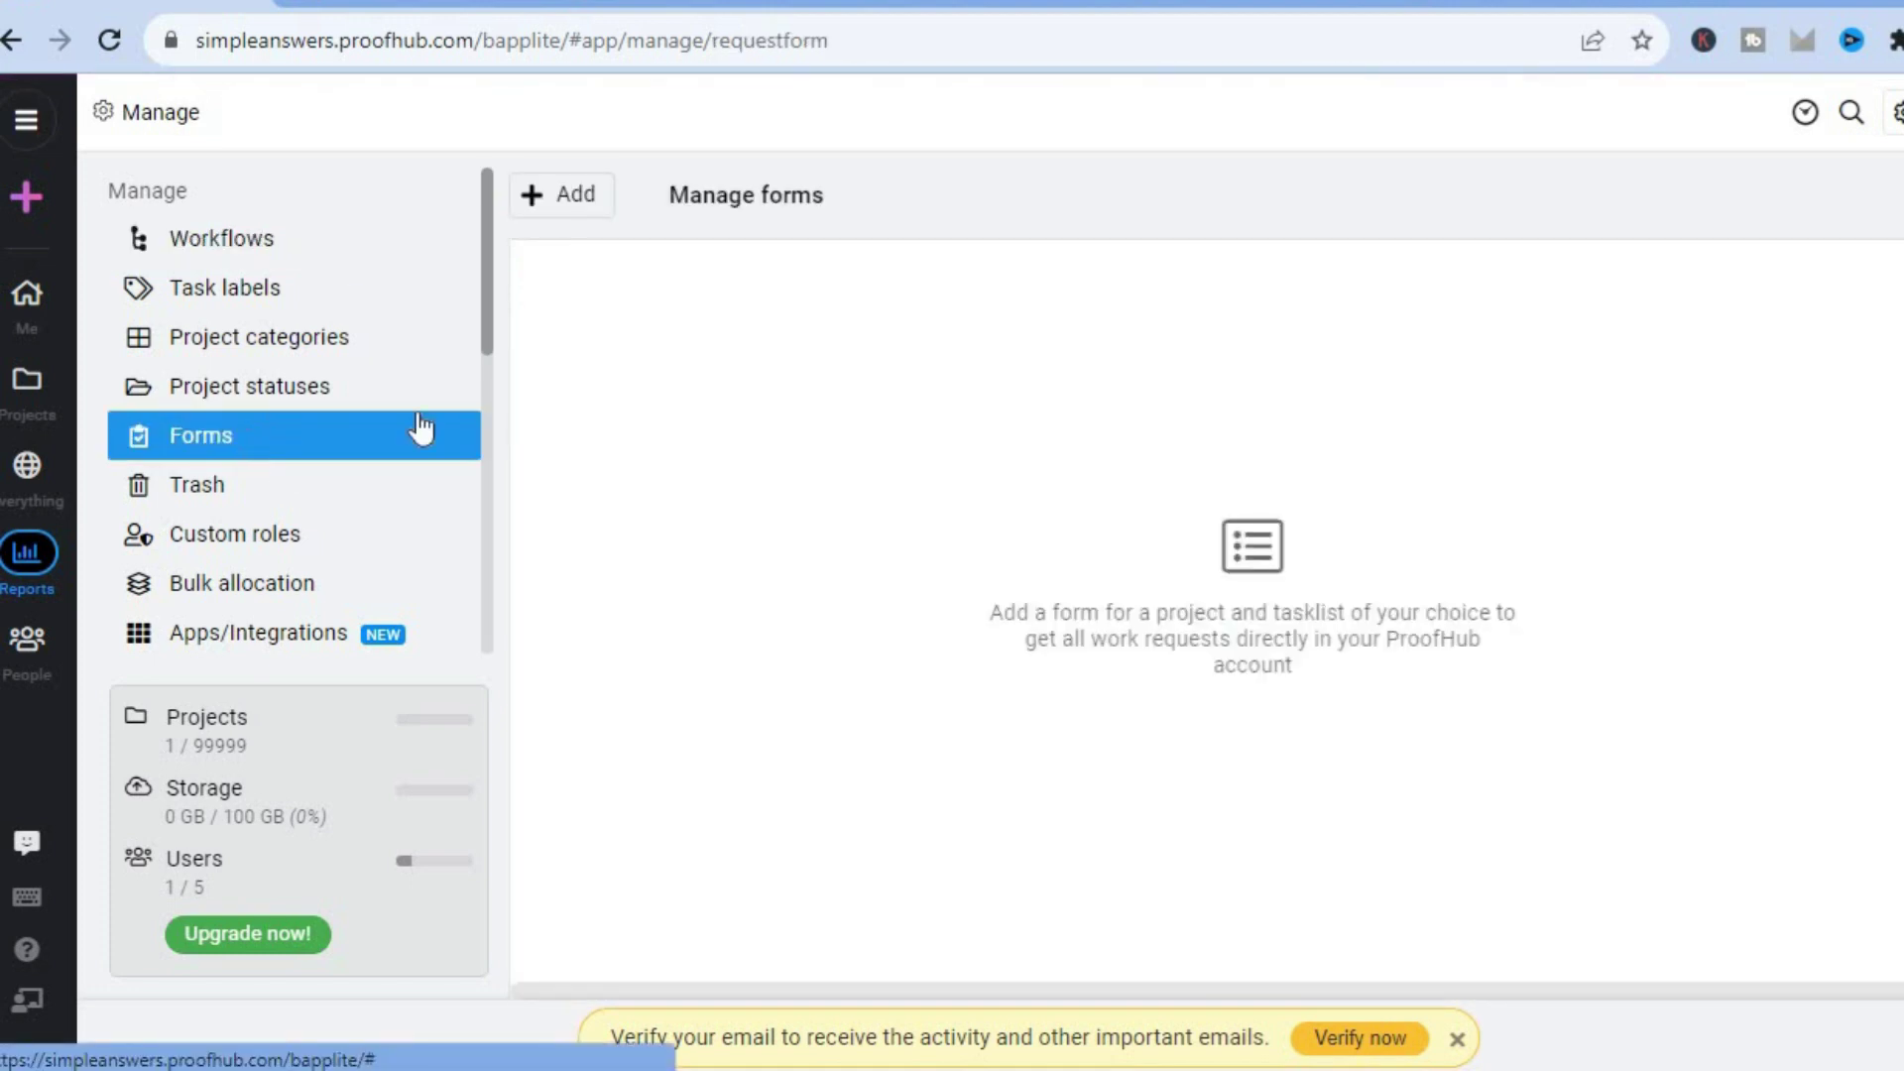
{"action": "left_click", "coordinate": [584, 204]}
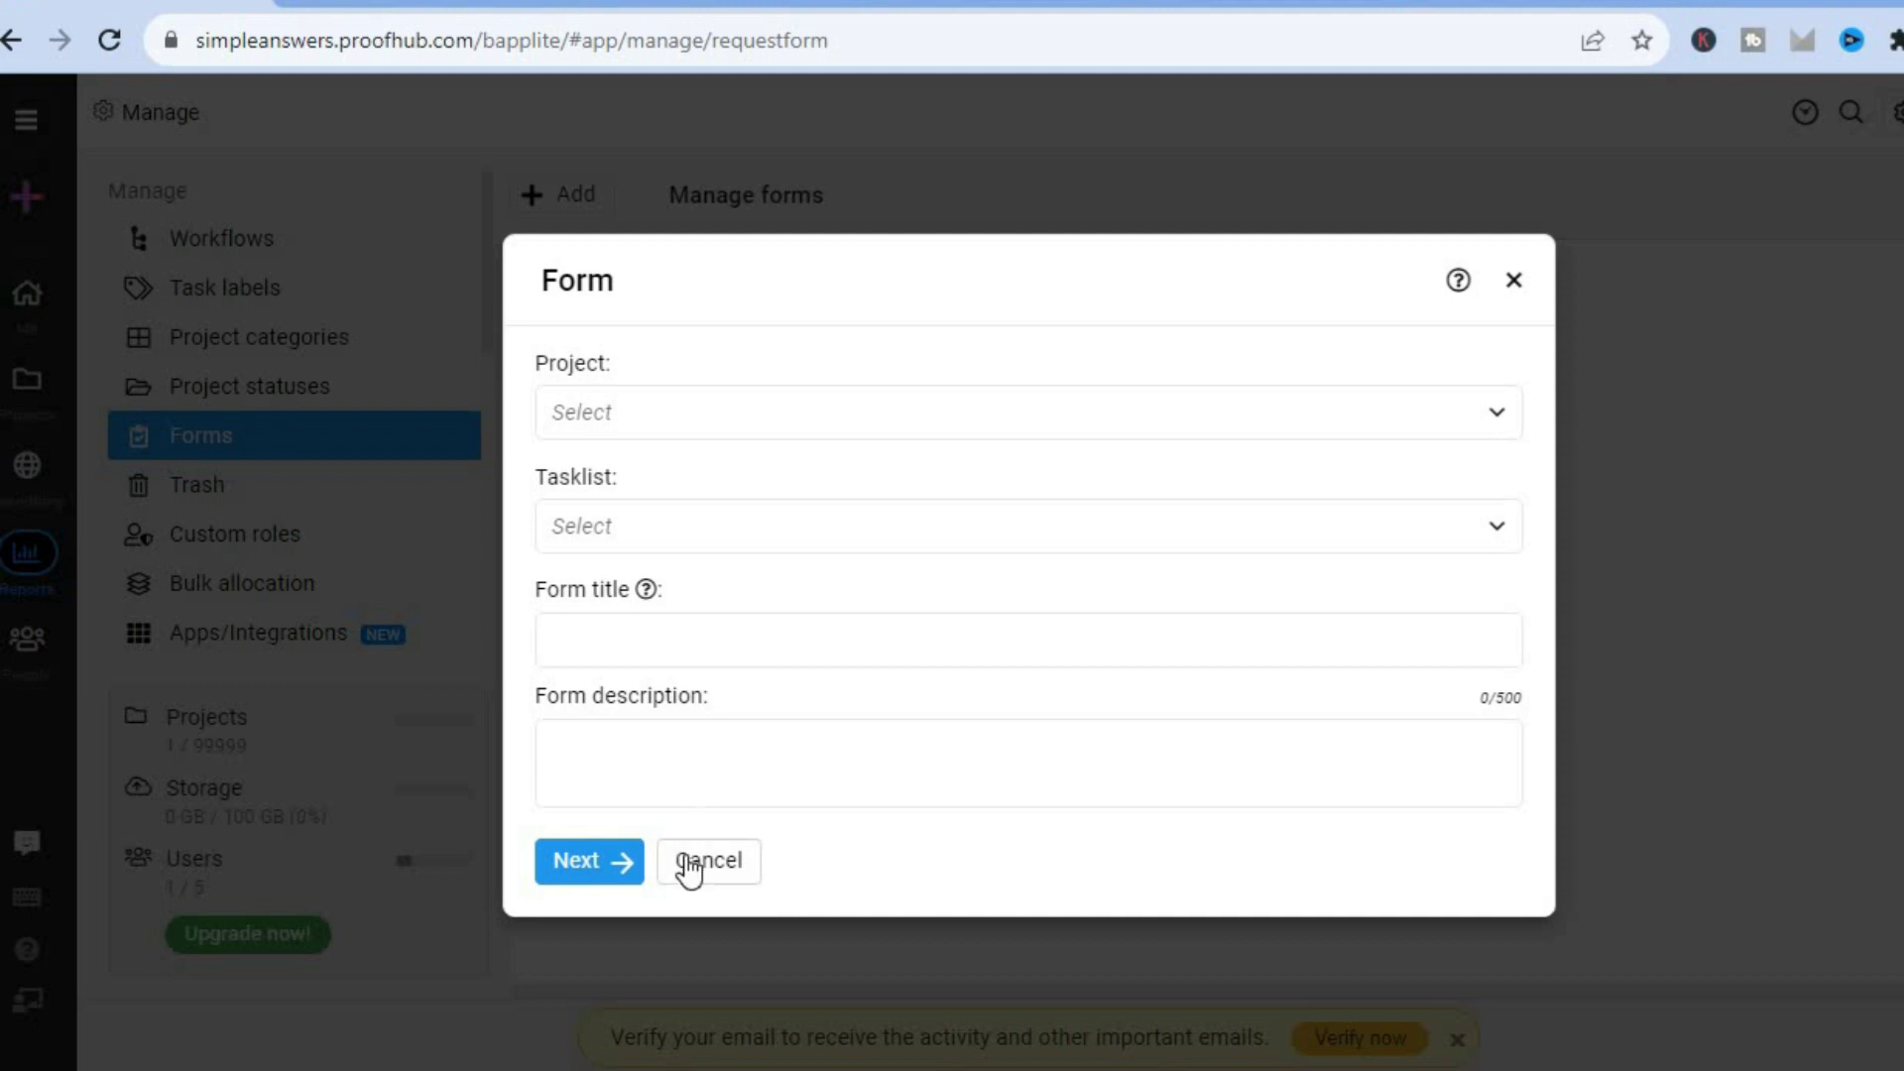
{"action": "left_click", "coordinate": [695, 413]}
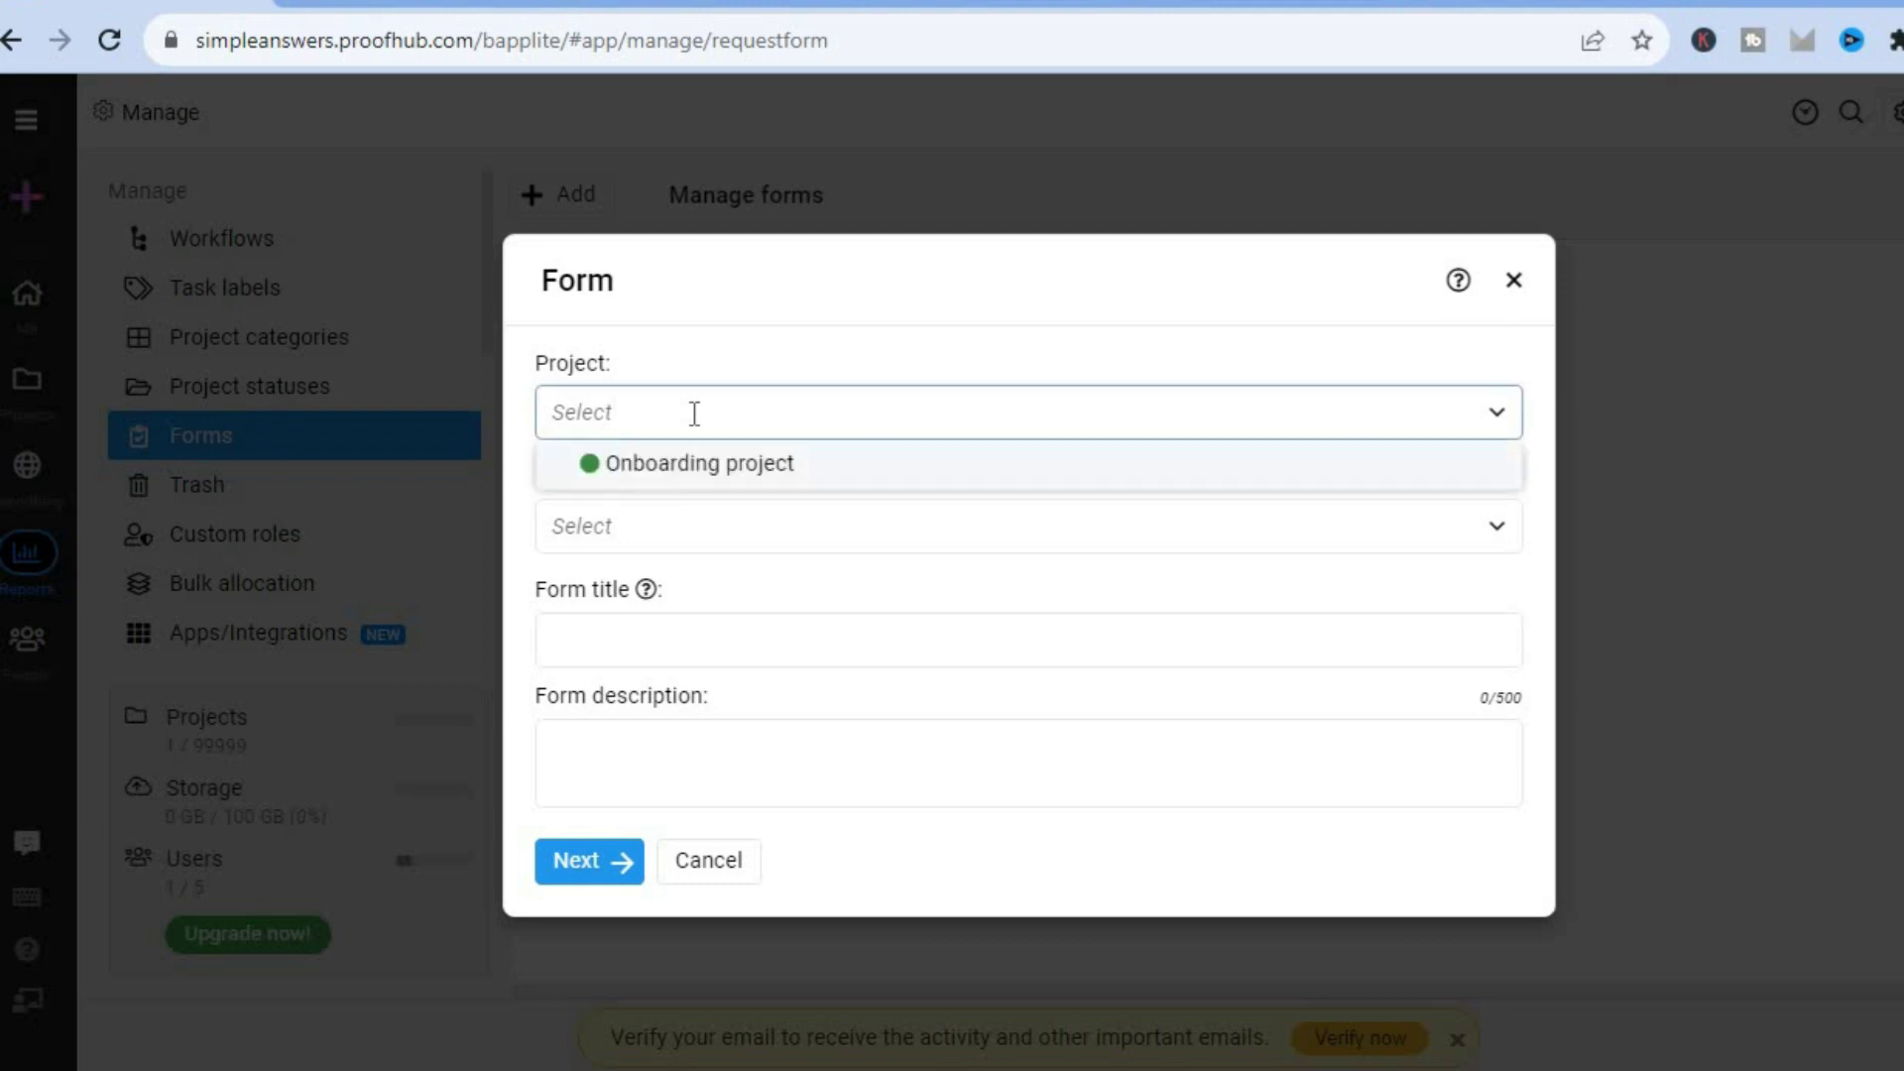
{"action": "left_click", "coordinate": [709, 474]}
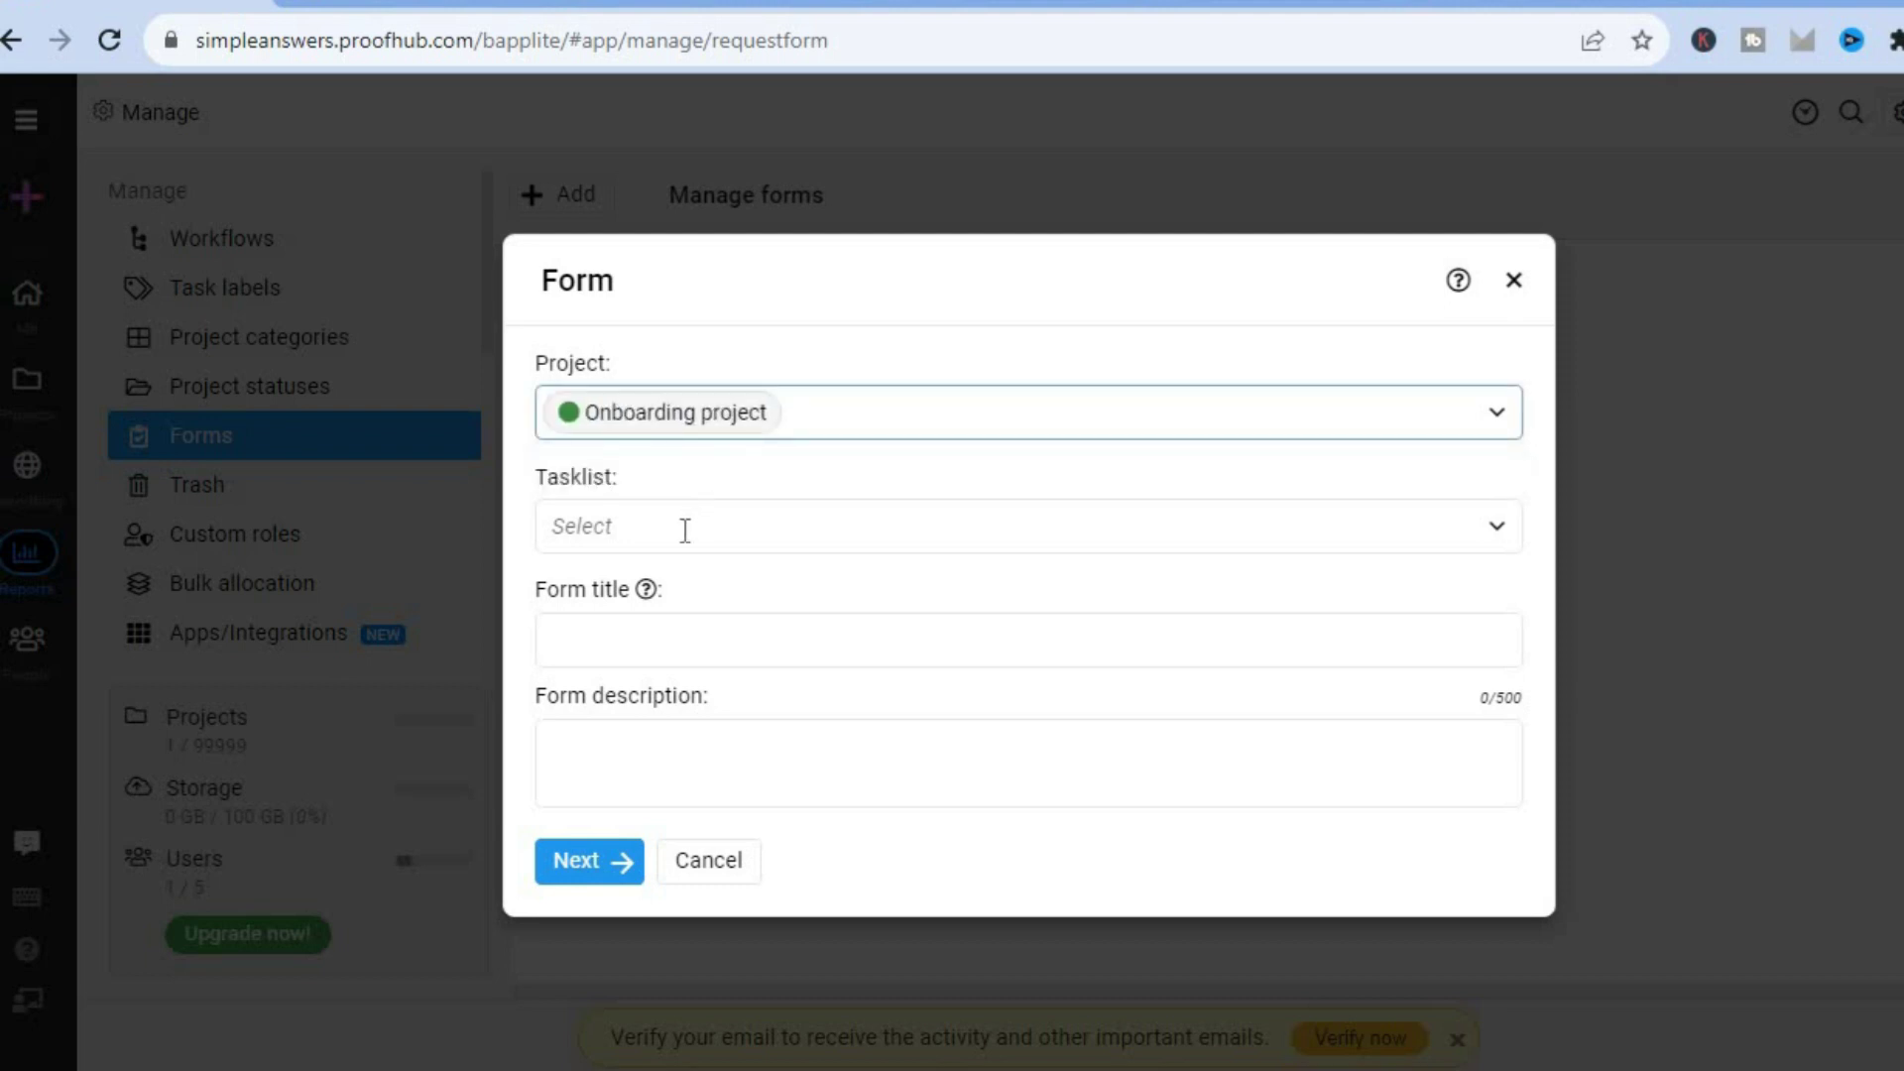
{"action": "left_click", "coordinate": [685, 527]}
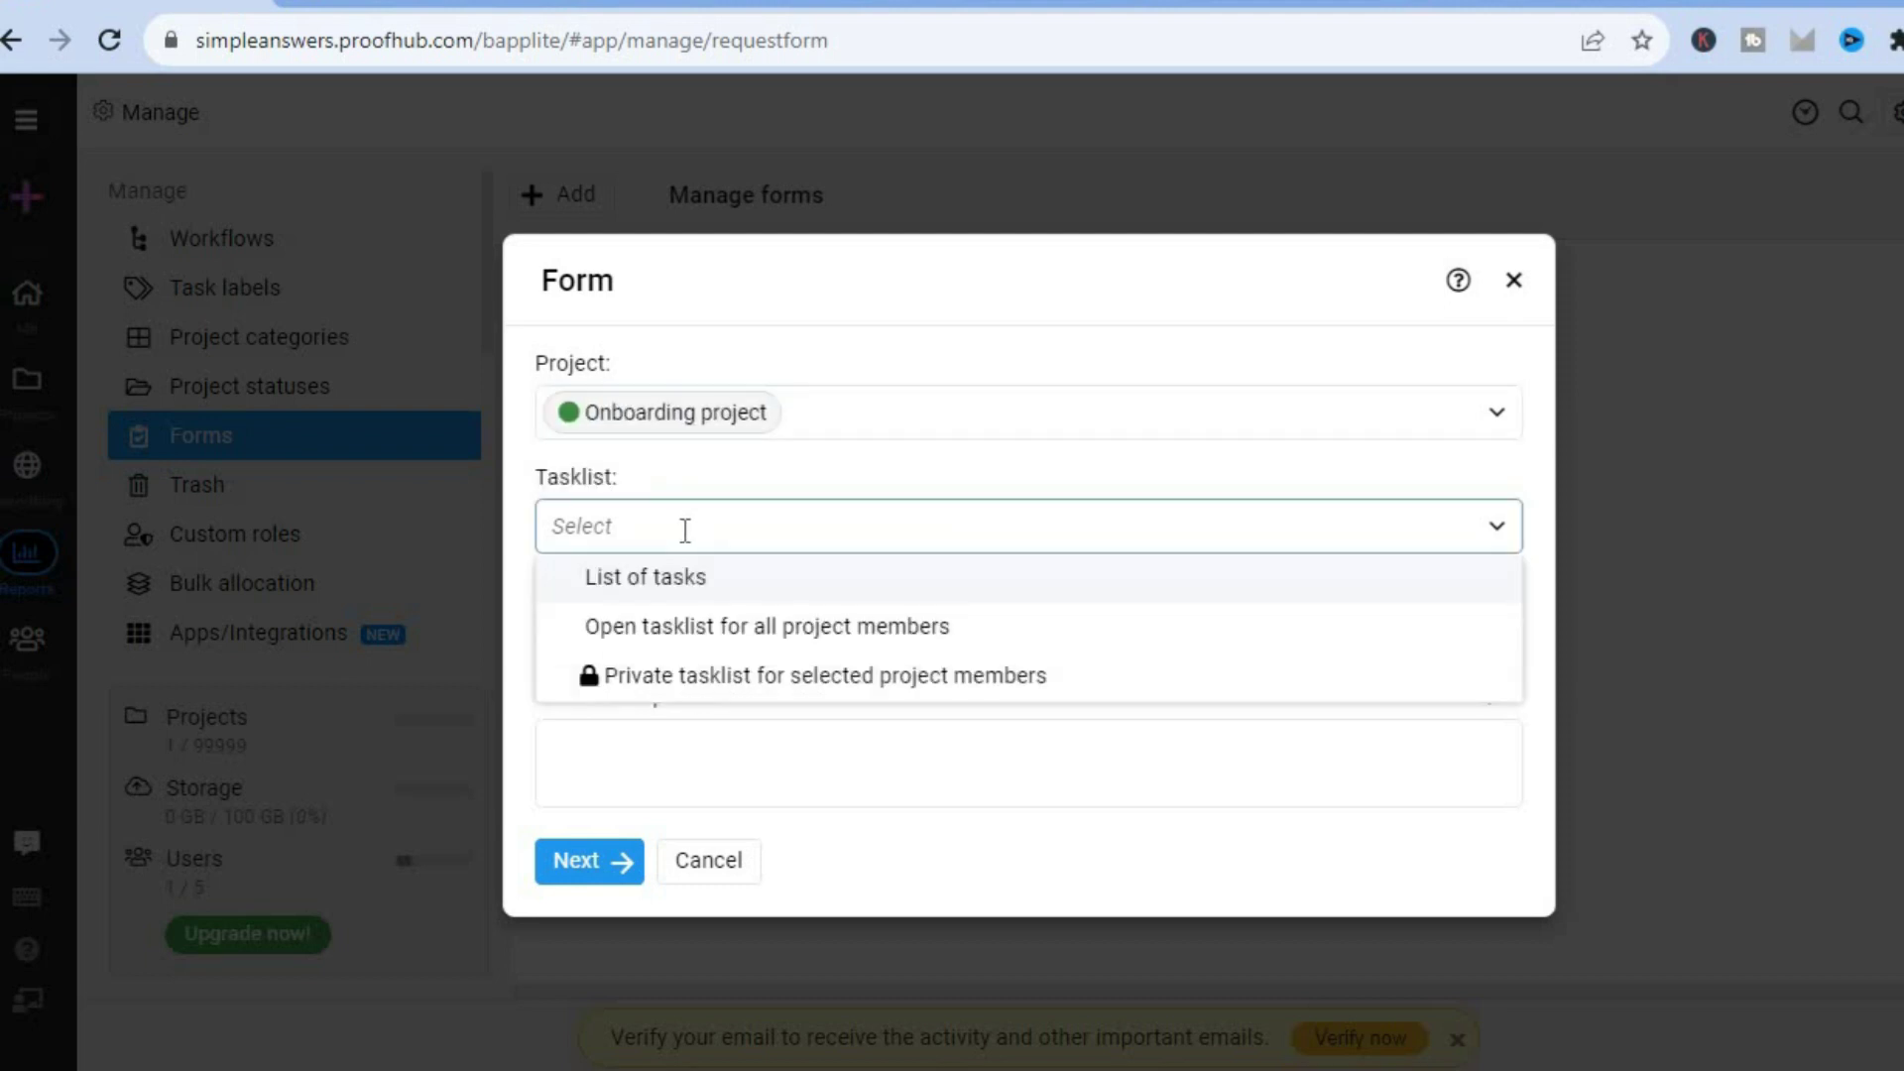
{"action": "left_click", "coordinate": [688, 640]}
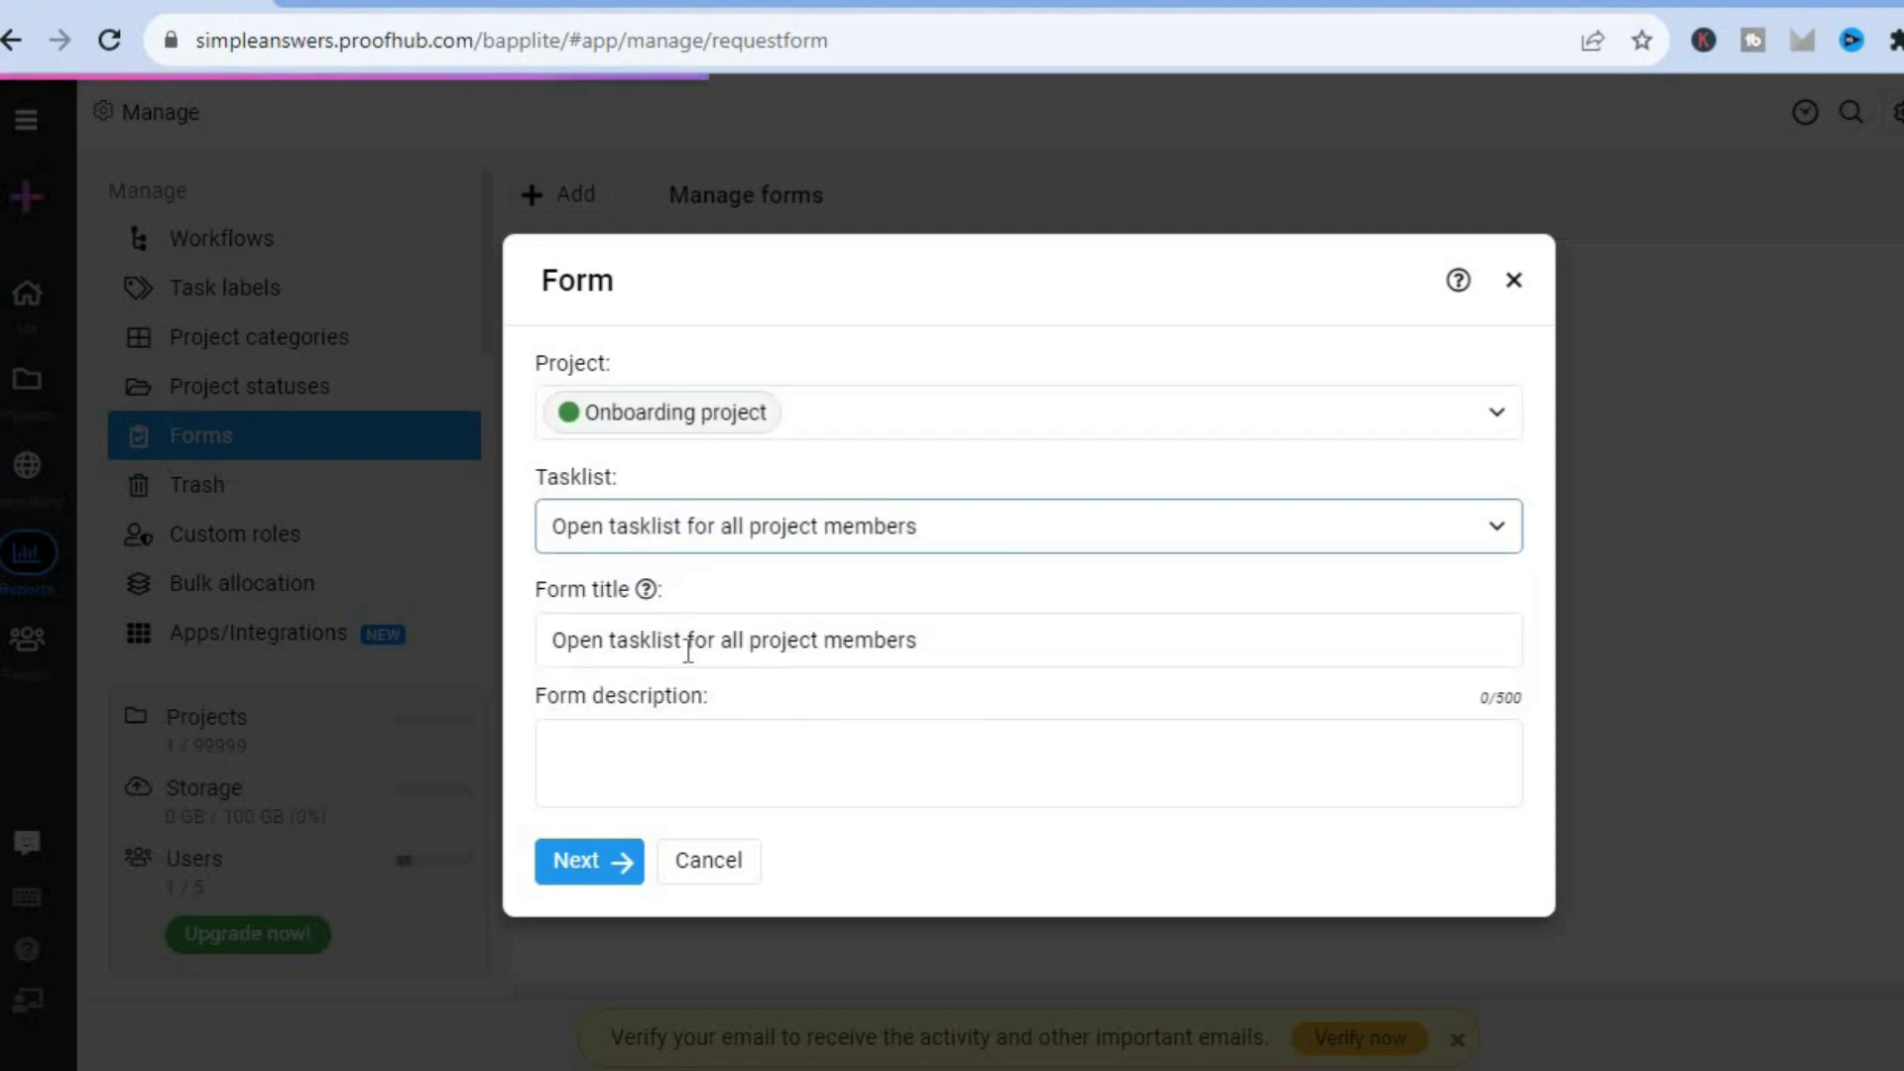
- Keep the form's default fields and settings, view the actions on successful submission, leave No action, and save the form
{"action": "left_click", "coordinate": [579, 862]}
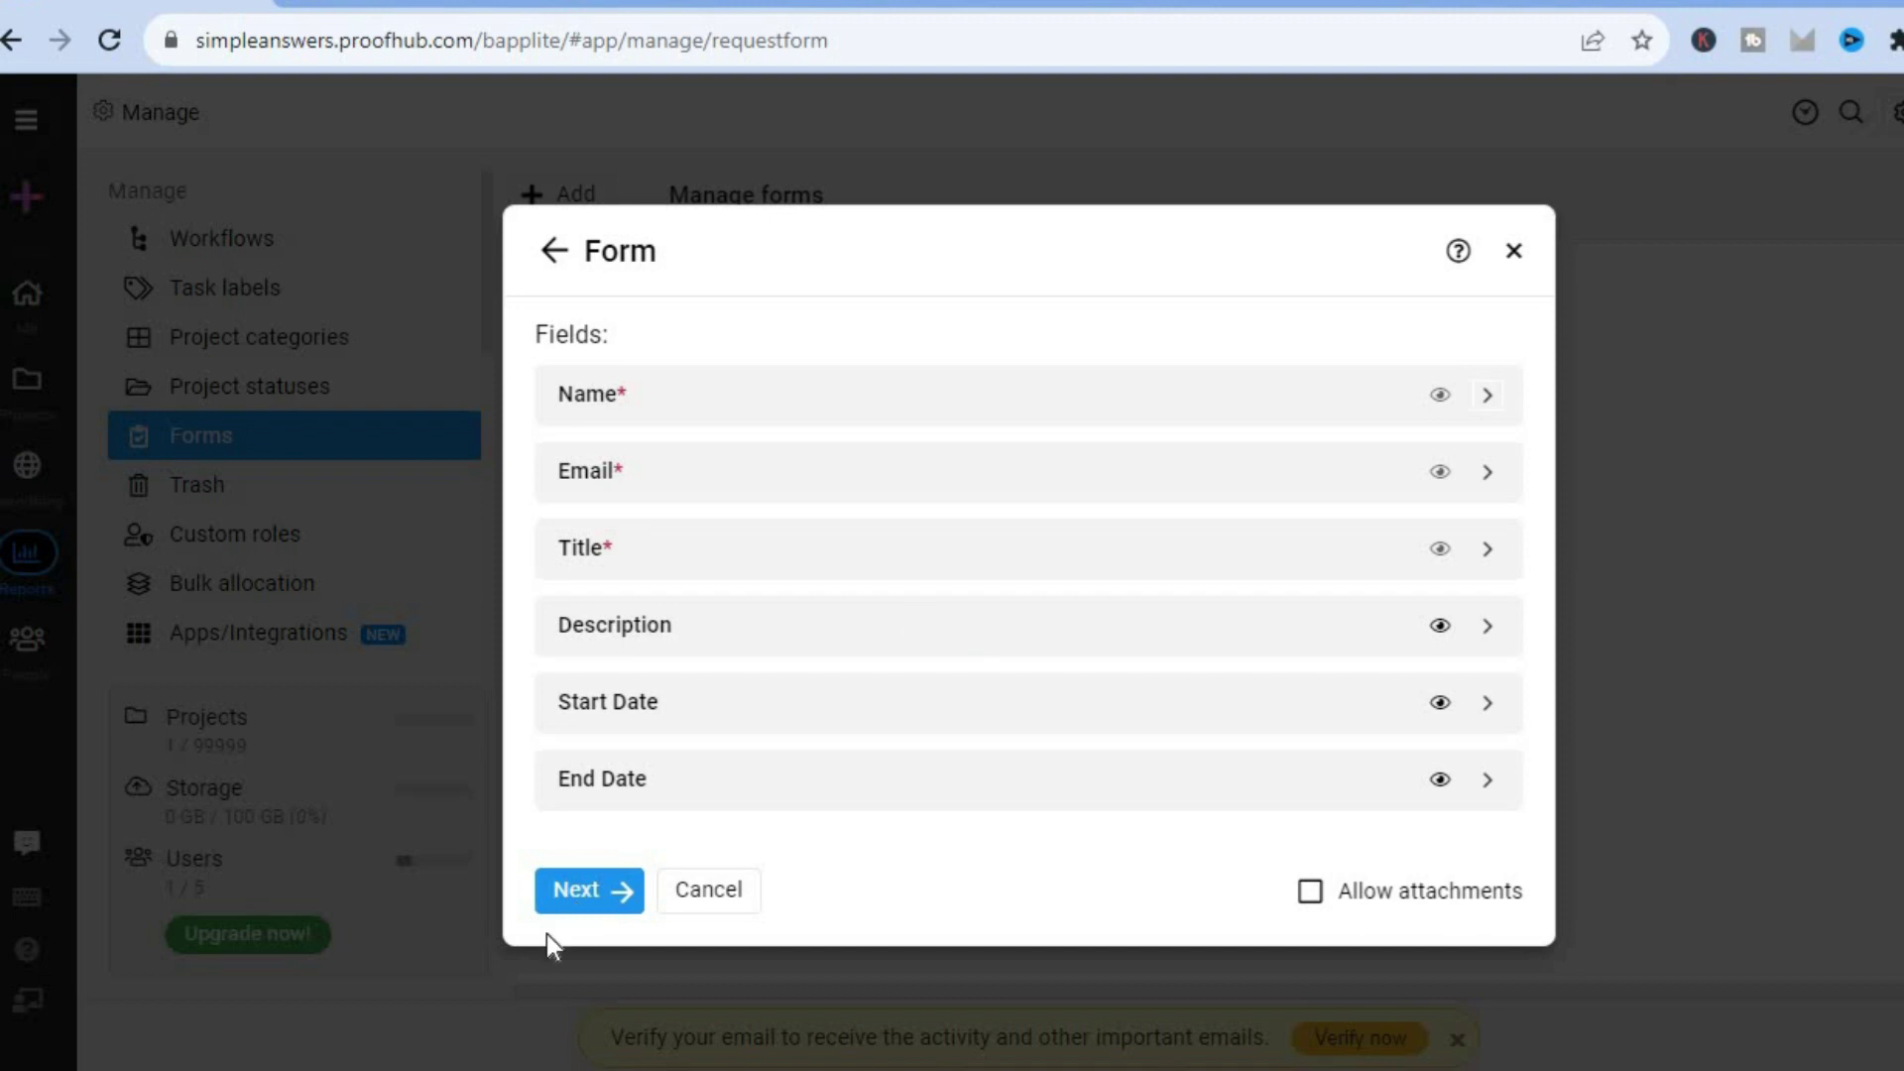
{"action": "left_click", "coordinate": [592, 892]}
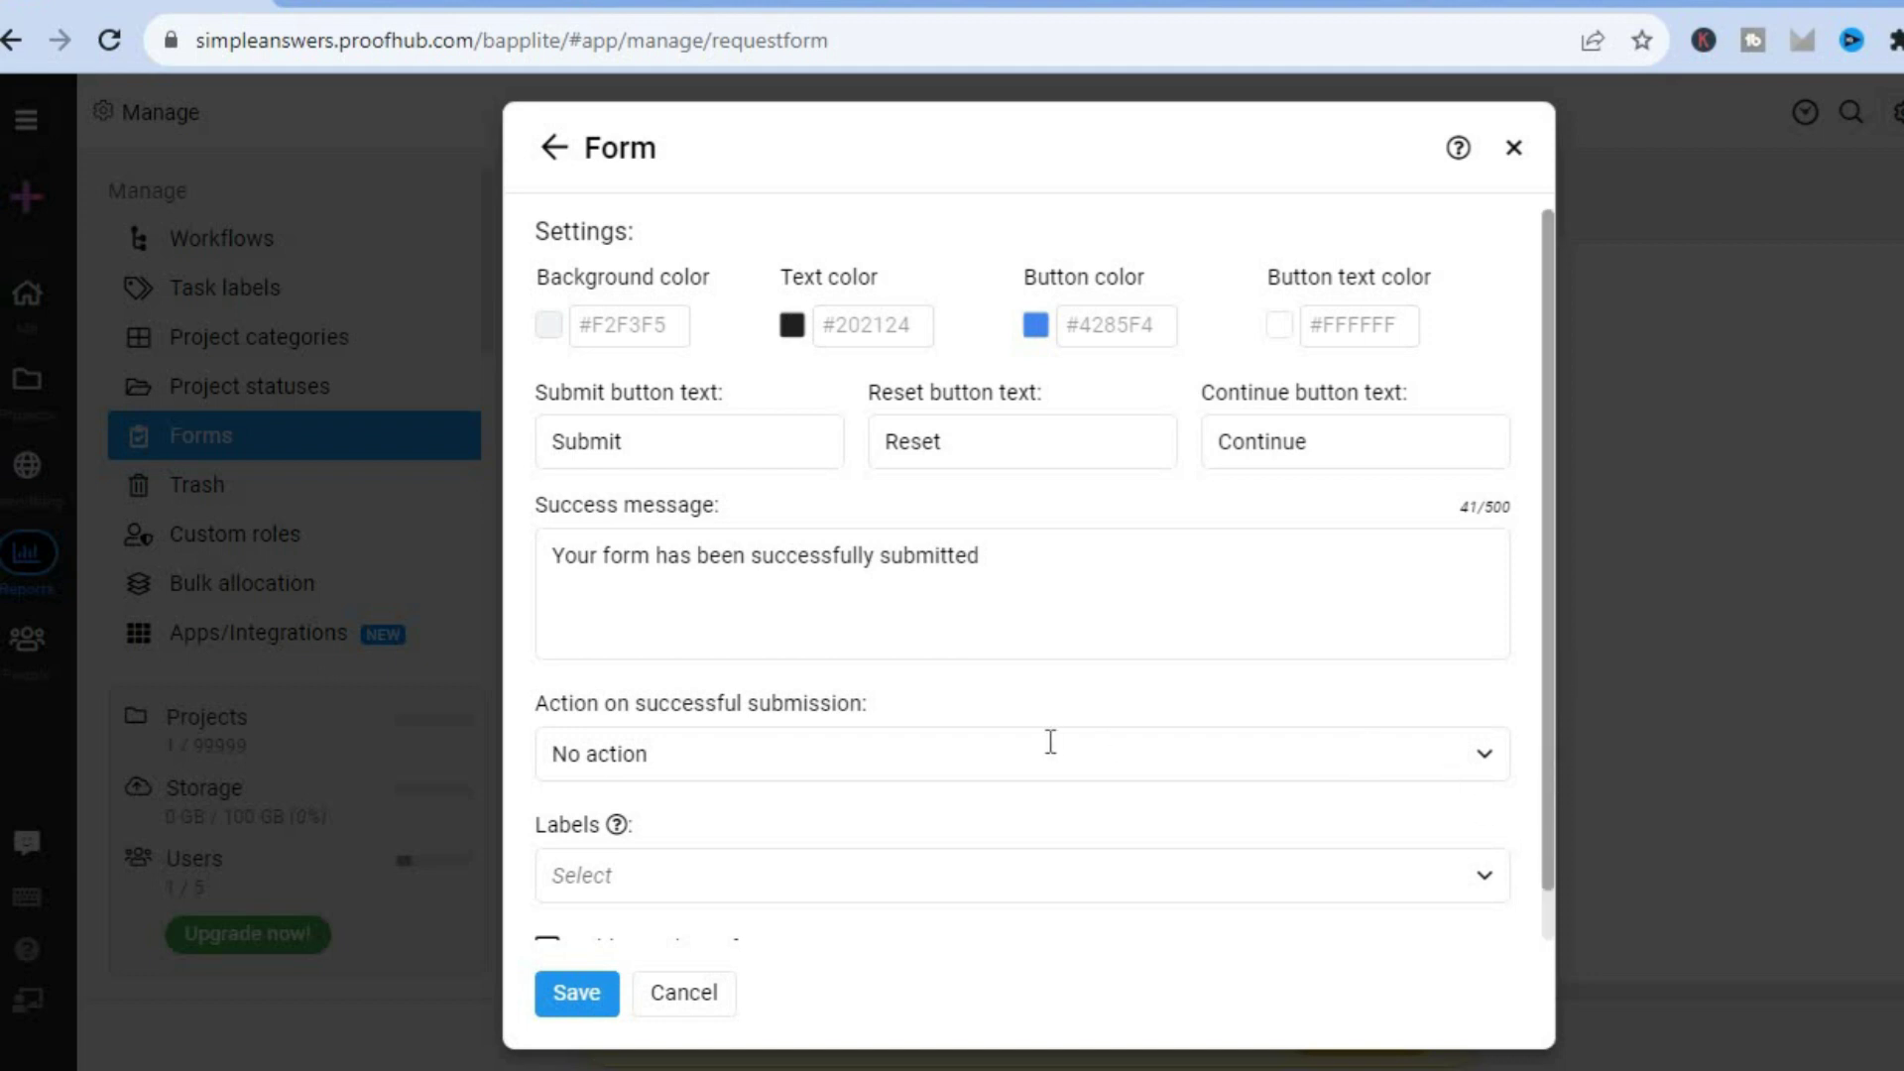
{"action": "left_click", "coordinate": [1497, 764]}
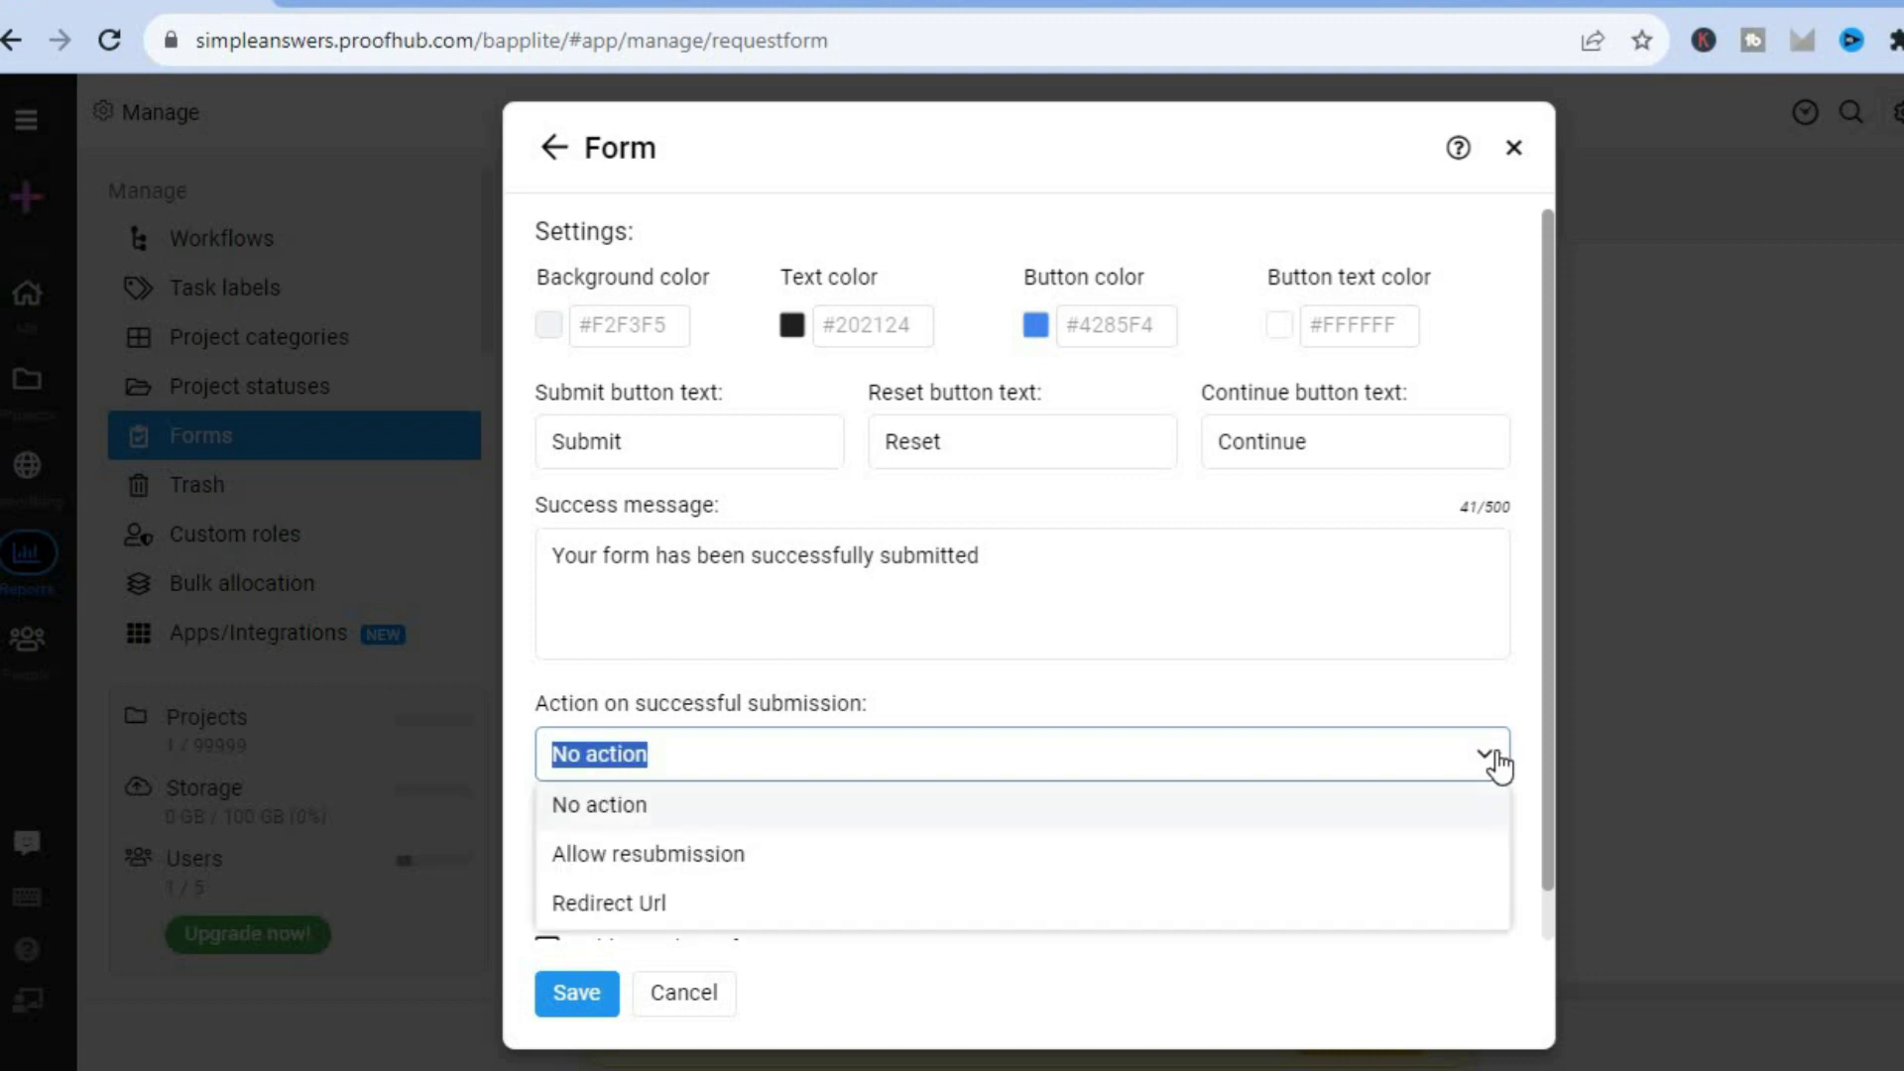
{"action": "left_click", "coordinate": [1536, 800]}
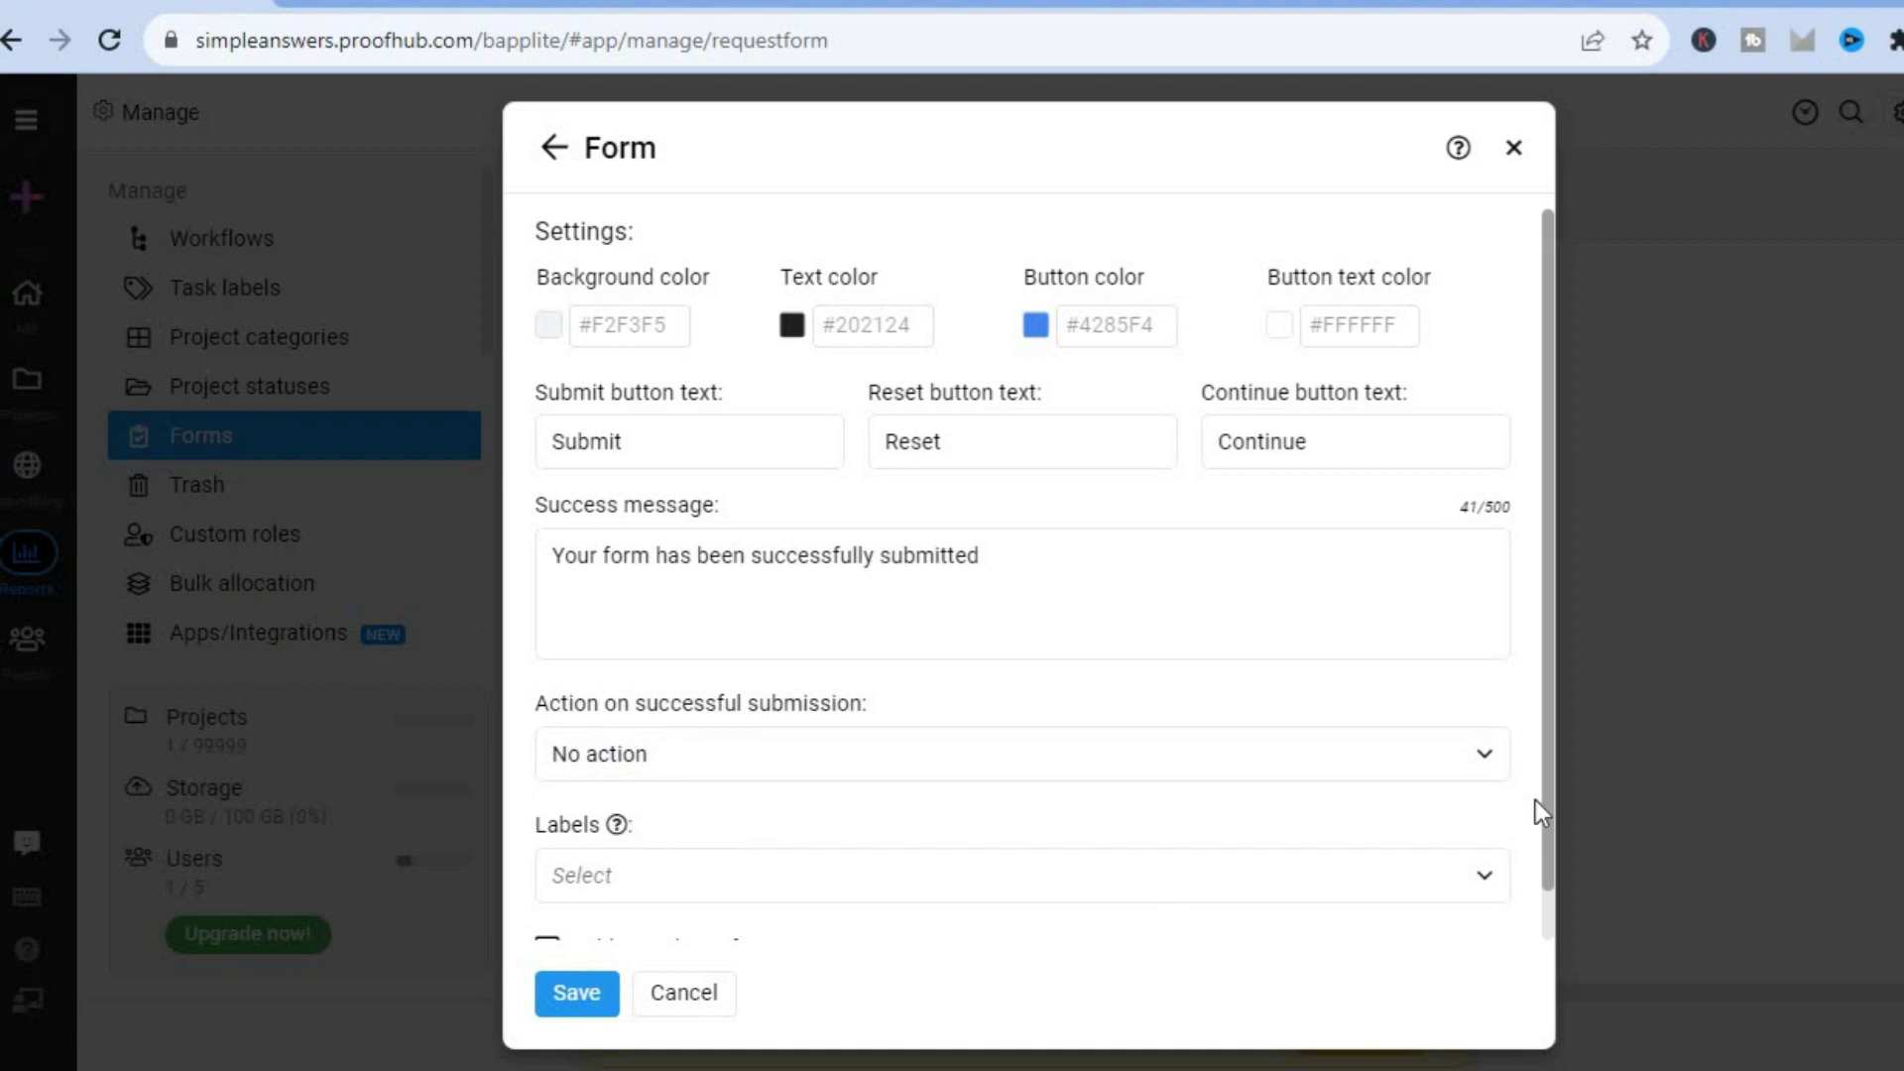
{"action": "left_click", "coordinate": [581, 996]}
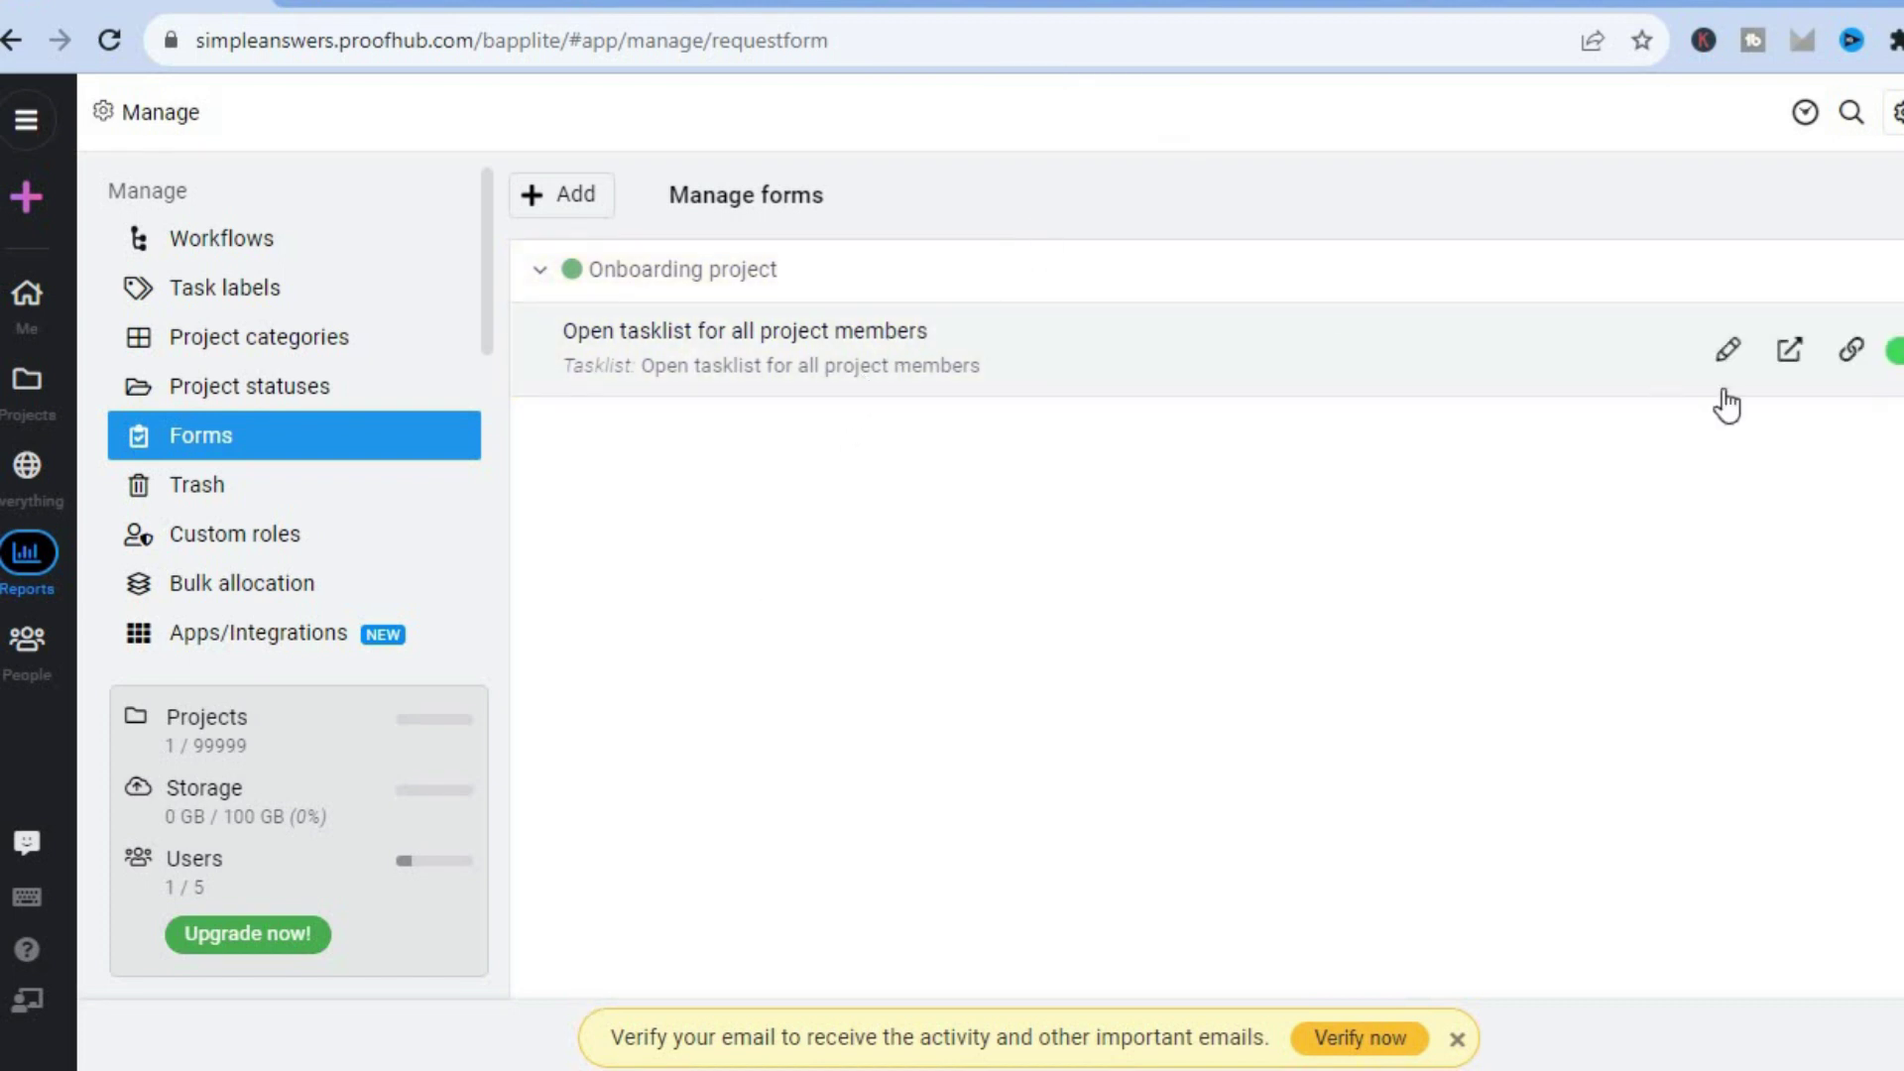
- Open the saved form's public page, look through its fields, and return to the forms list
{"action": "left_click", "coordinate": [1791, 350]}
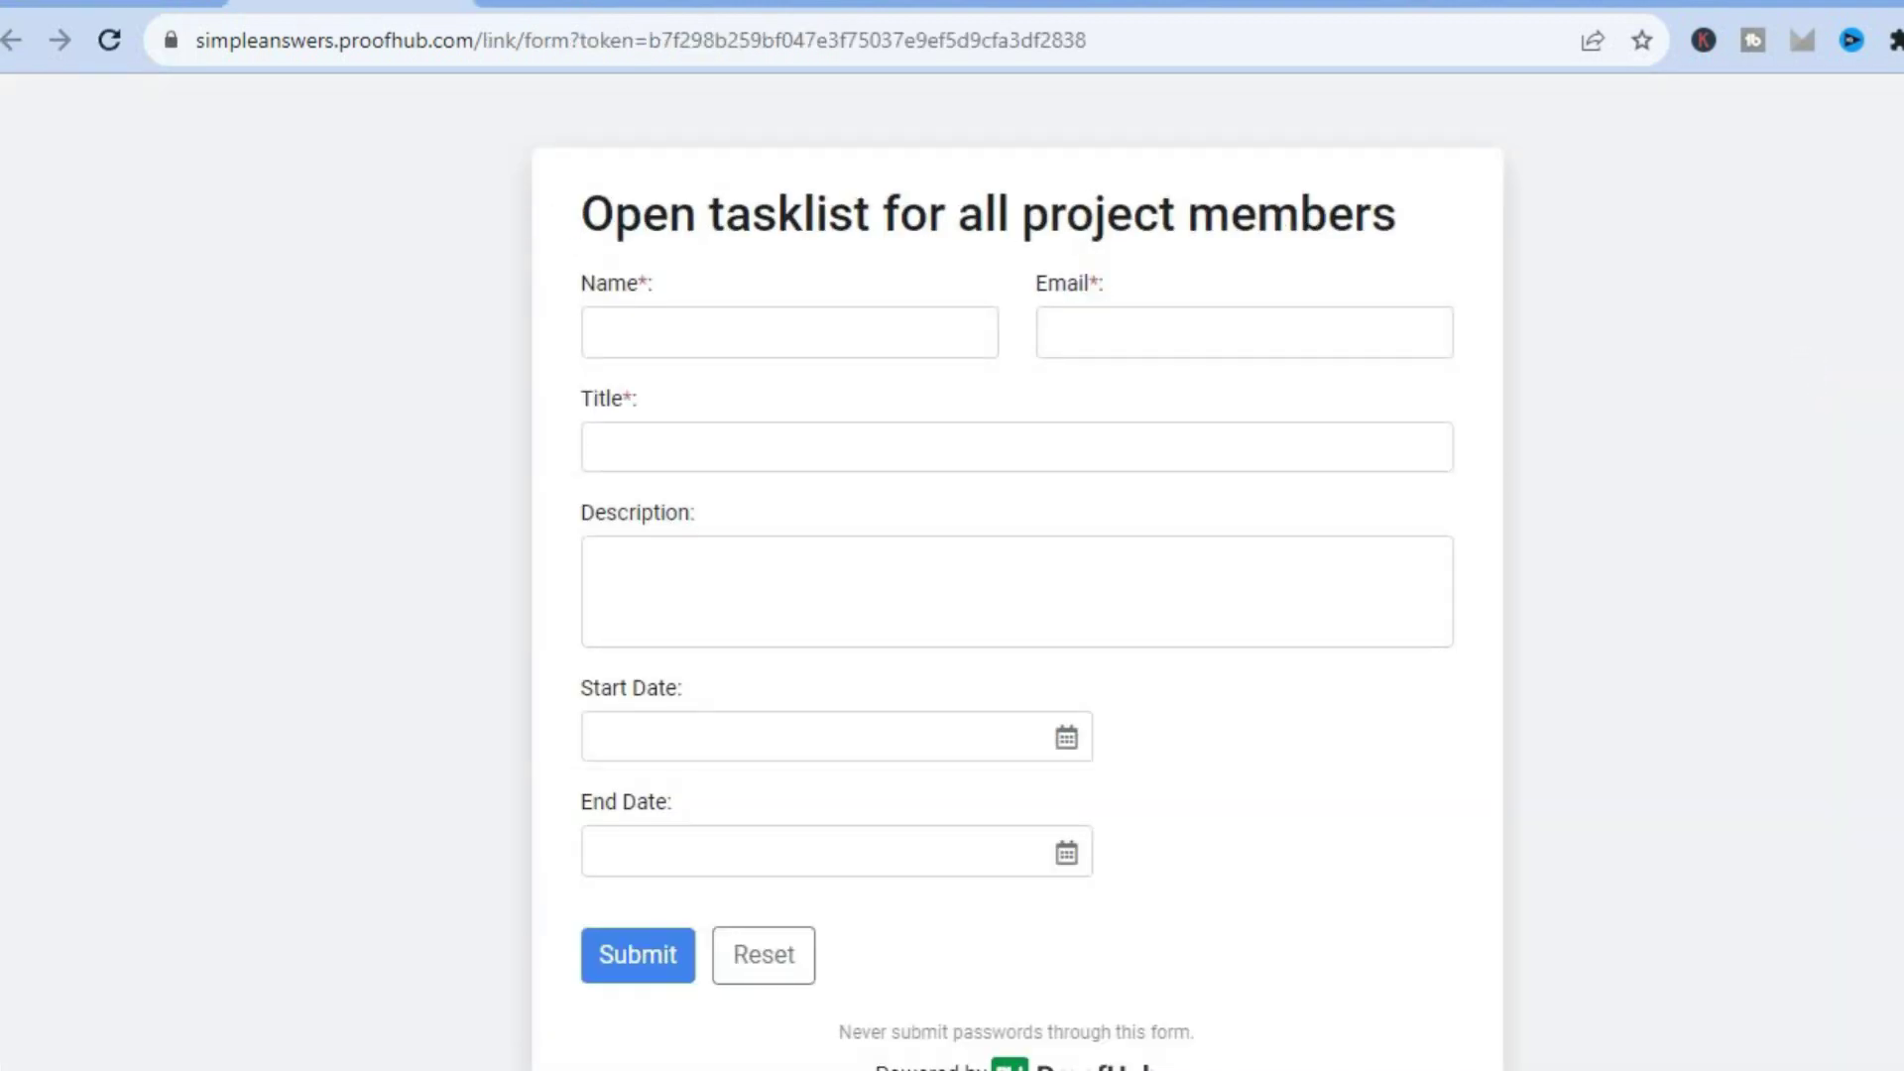
{"action": "scroll", "coordinate": [1017, 595], "scroll_direction": "down", "scroll_amount": 2}
{"action": "scroll", "coordinate": [1331, 166], "scroll_direction": "up", "scroll_amount": 2}
{"action": "left_click", "coordinate": [451, 3]}
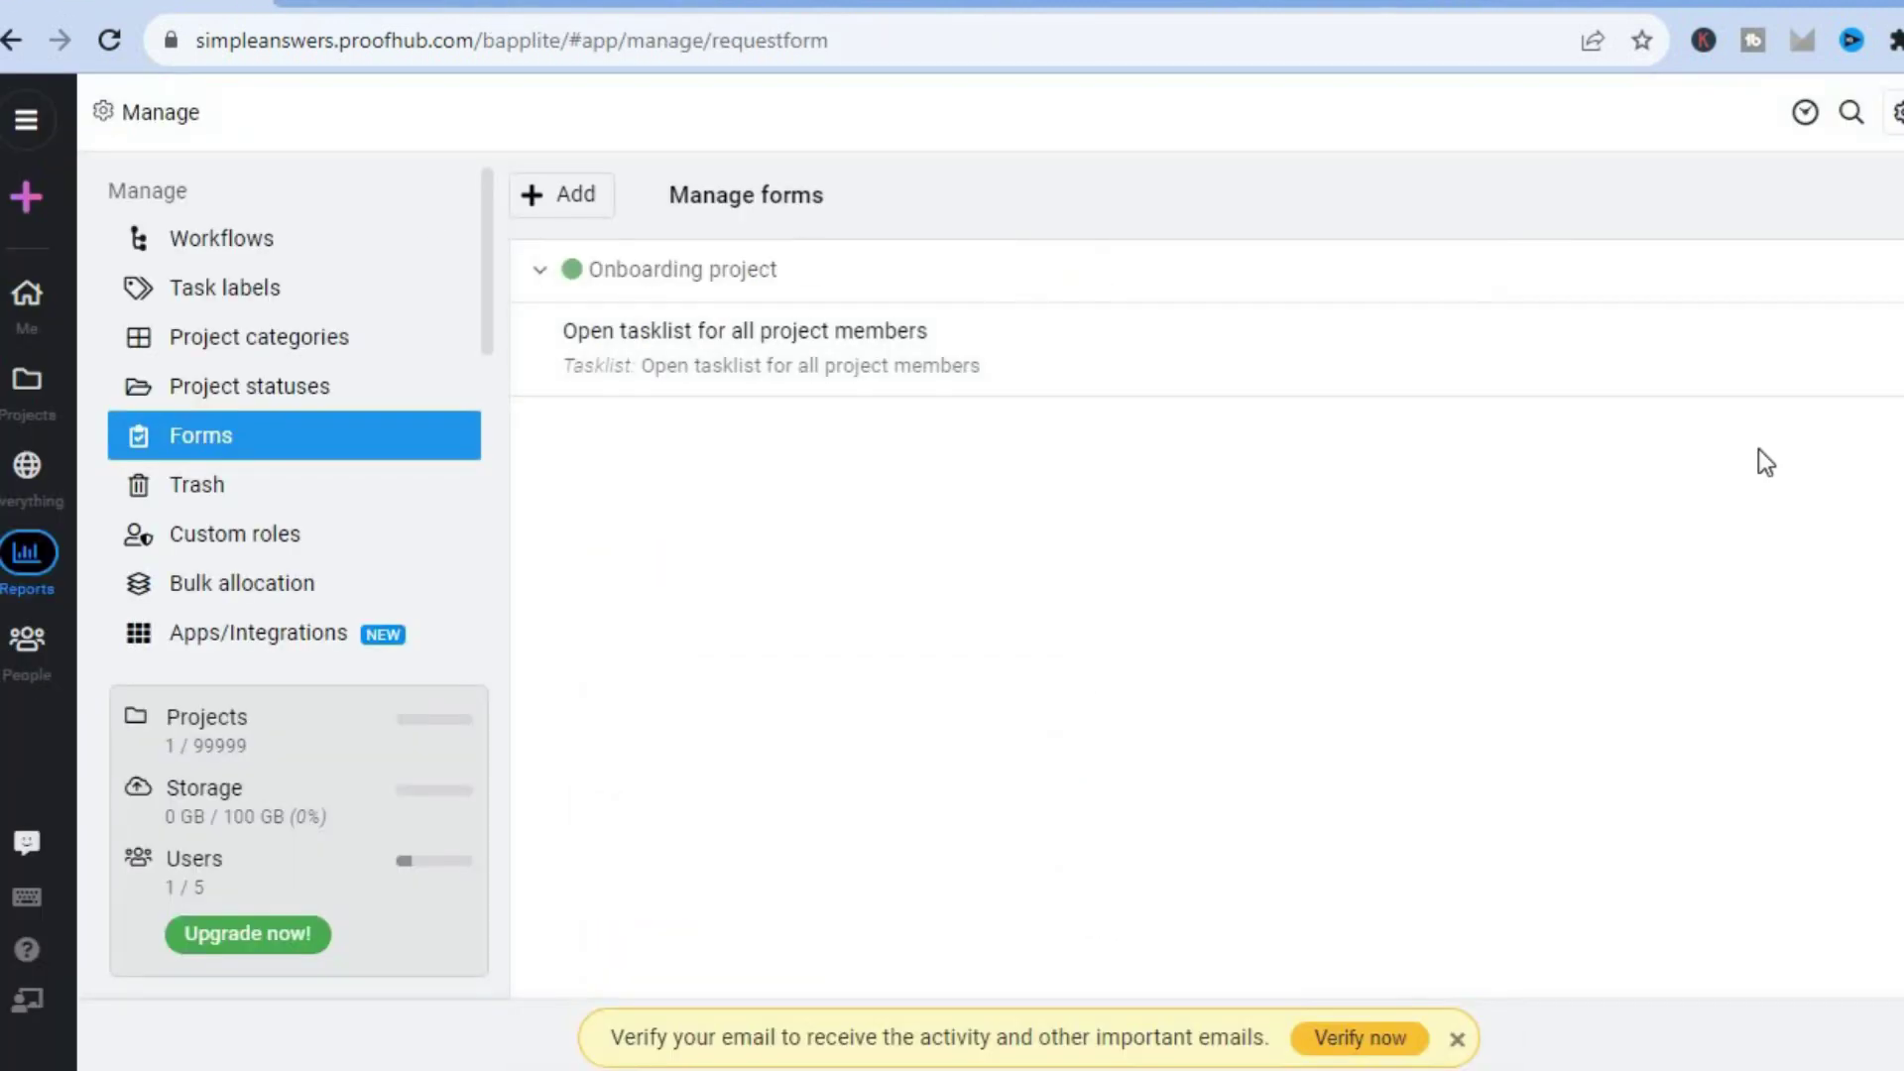
- Copy the link of the "Open tasklist for all project members" form and its embed code
{"action": "mouse_move", "coordinate": [1854, 362]}
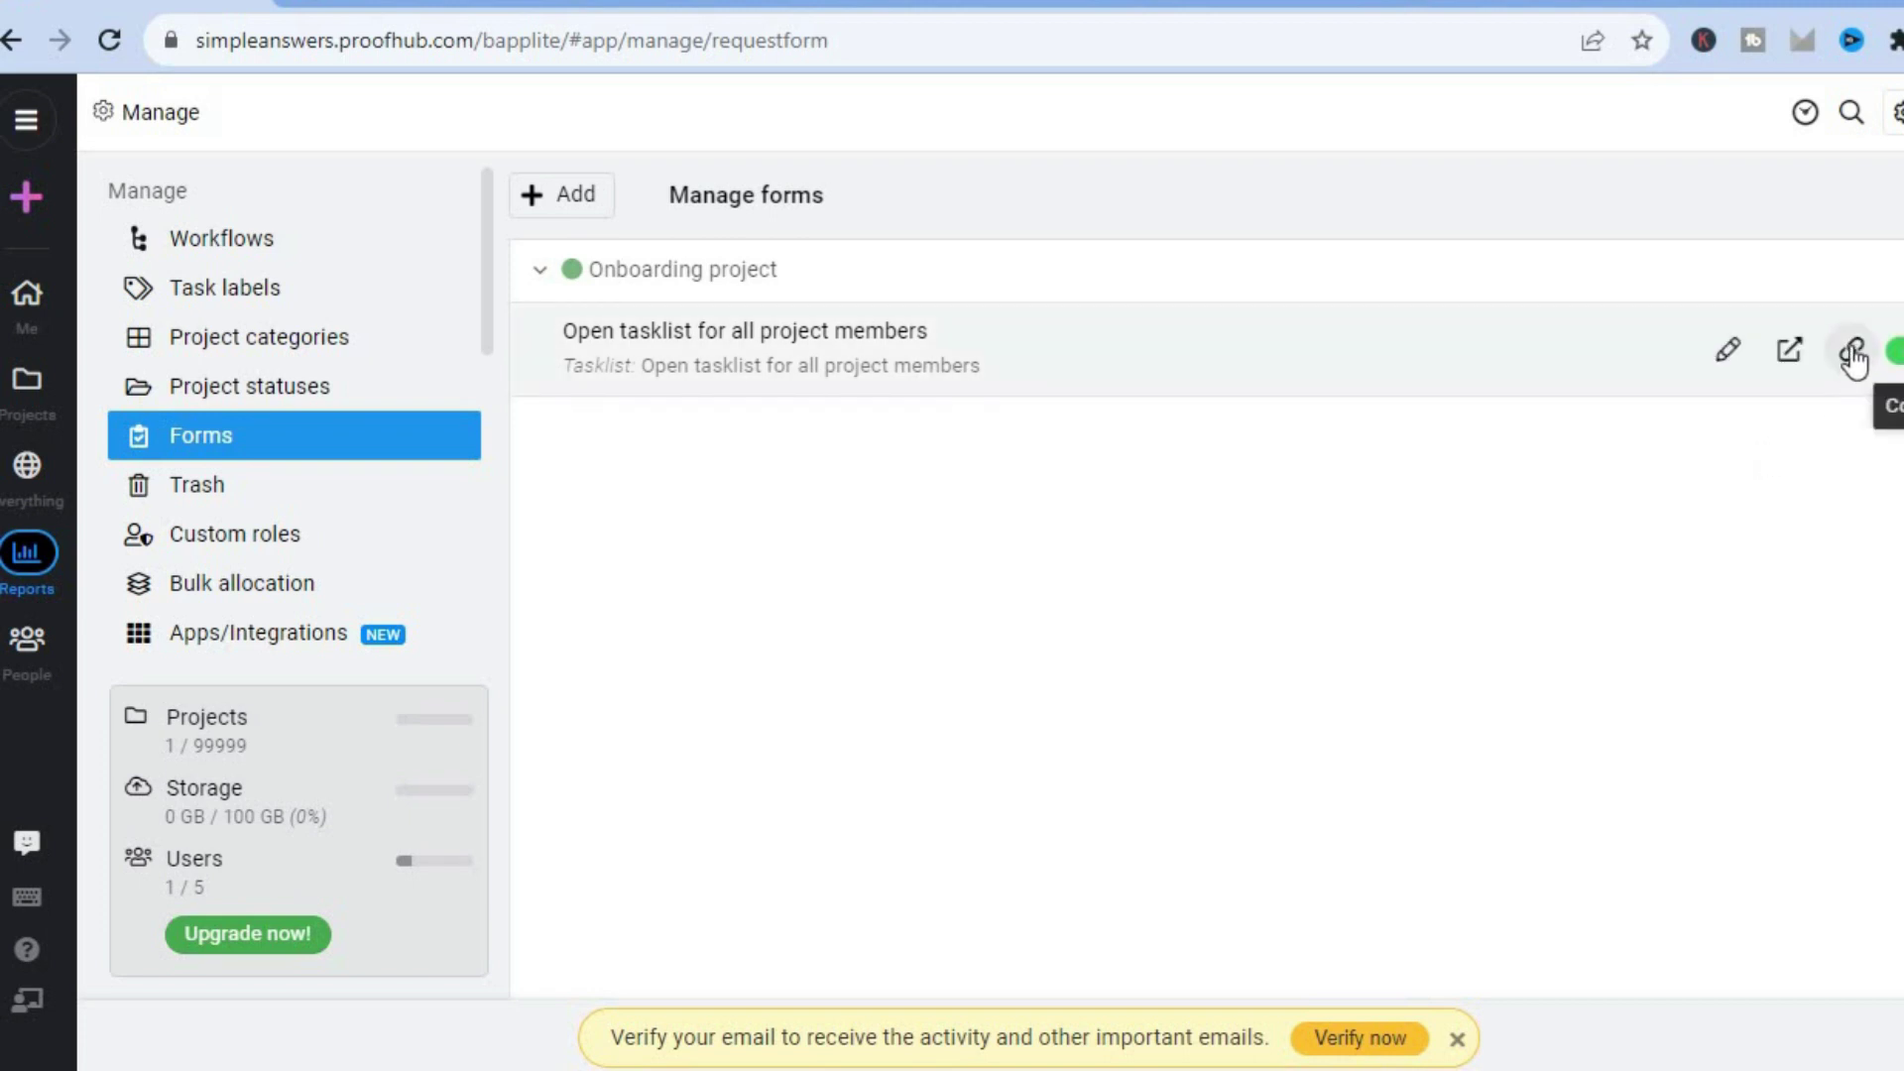
{"action": "left_click", "coordinate": [1854, 359]}
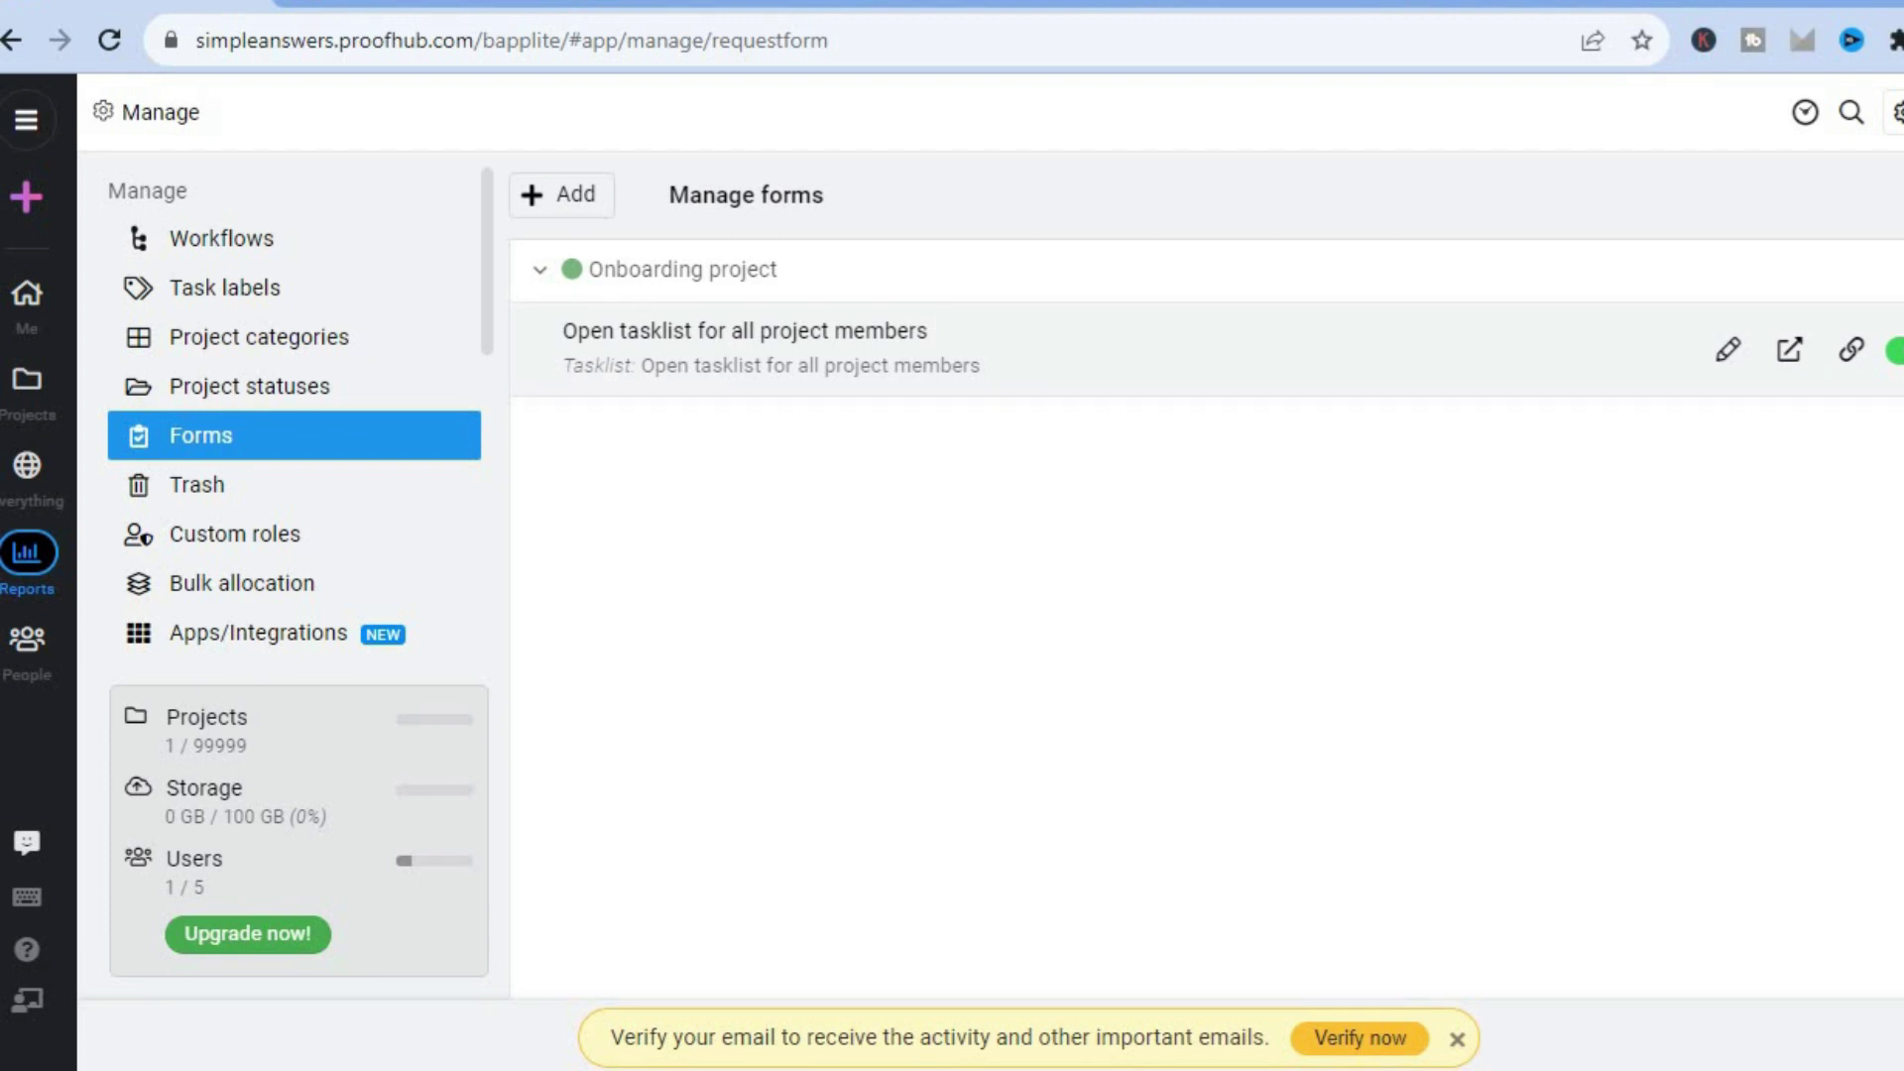
{"action": "left_click", "coordinate": [1903, 351]}
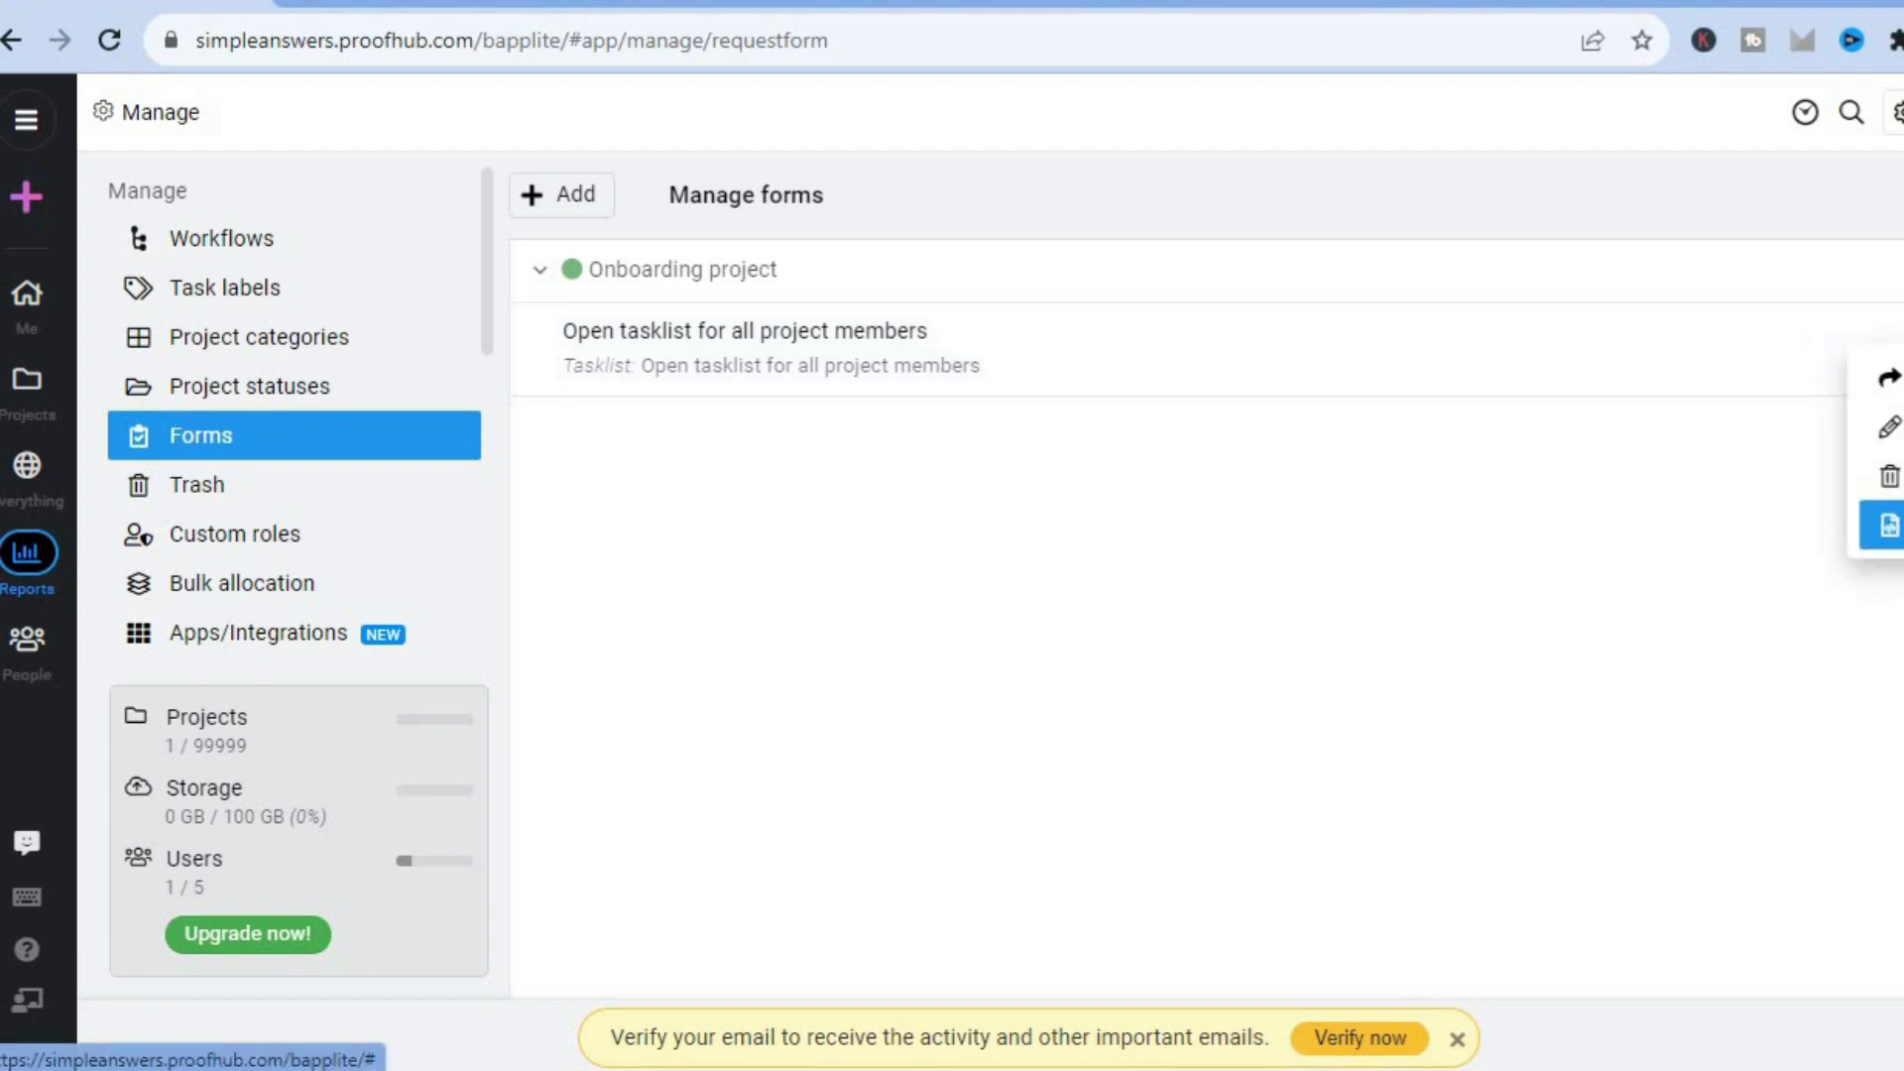
{"action": "left_click", "coordinate": [1890, 525]}
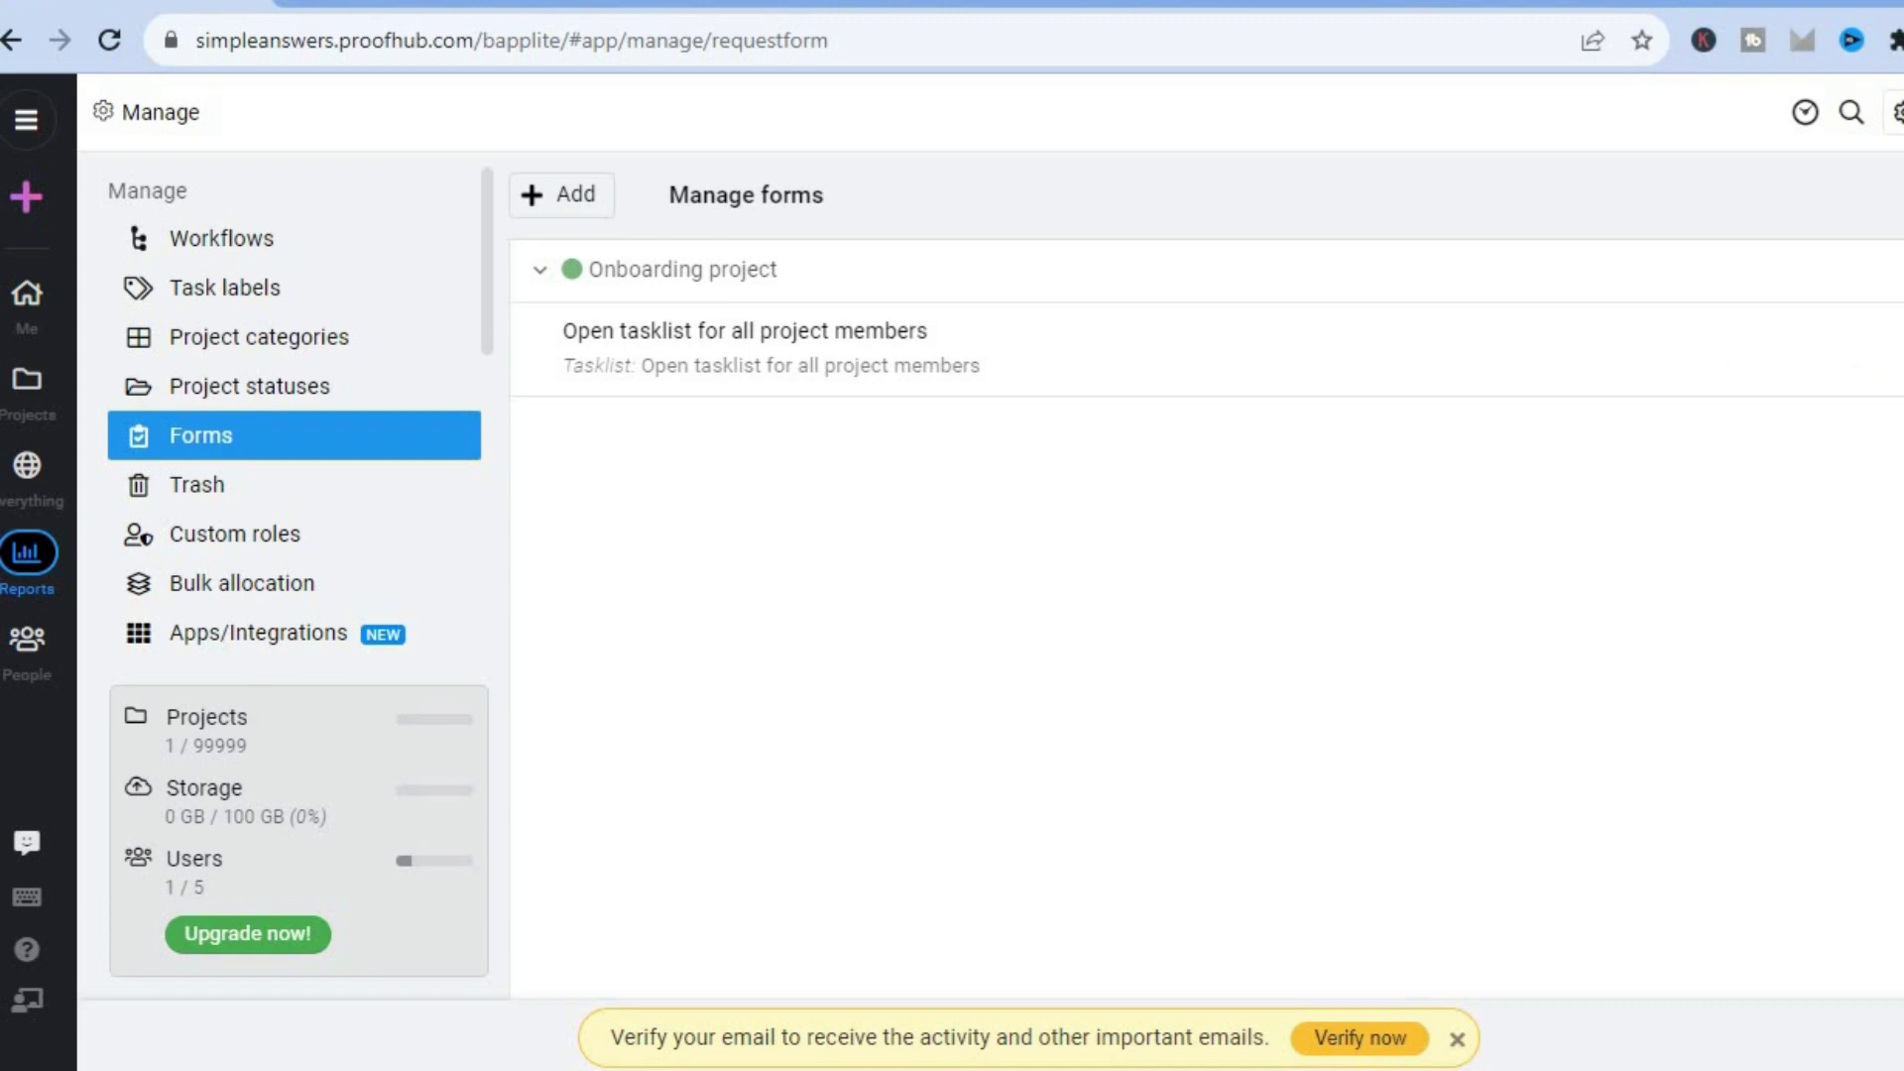
{"action": "left_click", "coordinate": [1903, 351]}
- Switch to the Portfolio site in Google Sites and insert the copied form through its embed code
{"action": "left_click", "coordinate": [957, 3]}
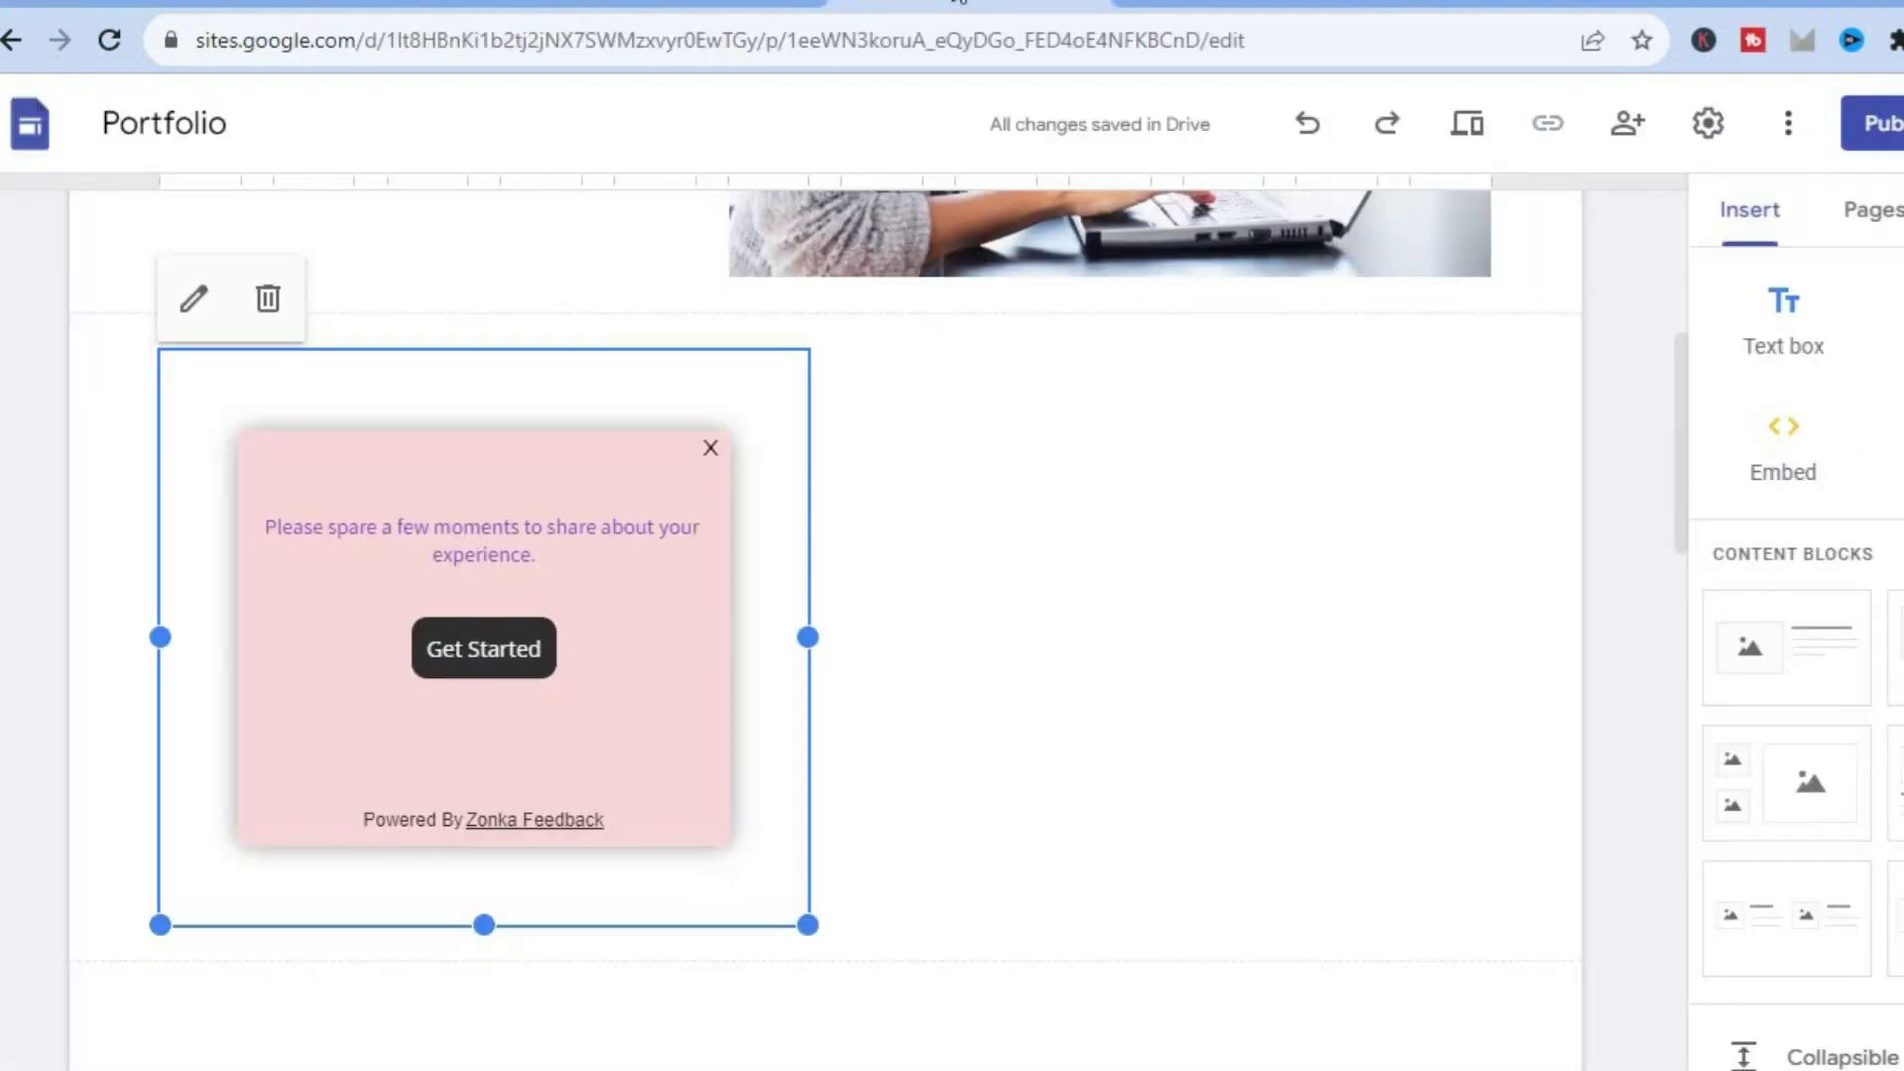
{"action": "left_click", "coordinate": [1017, 497]}
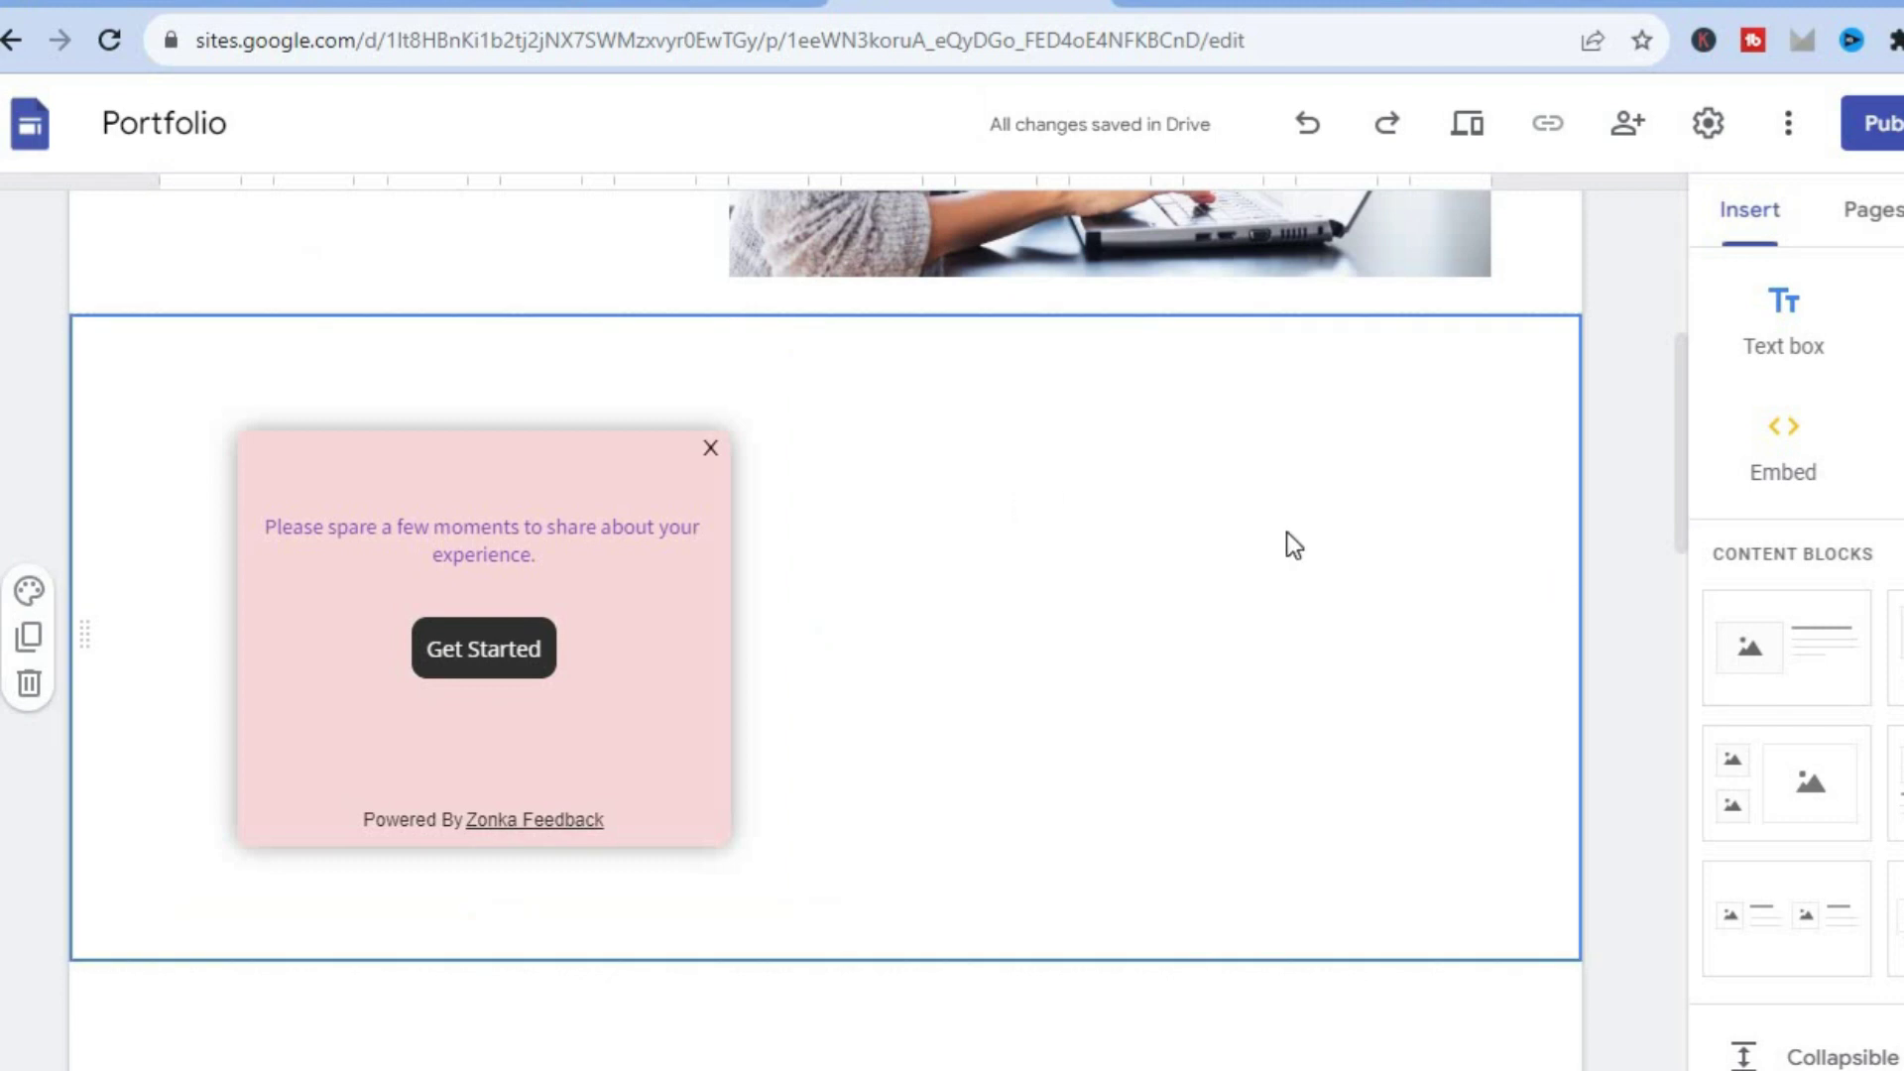
{"action": "left_click", "coordinate": [1760, 454]}
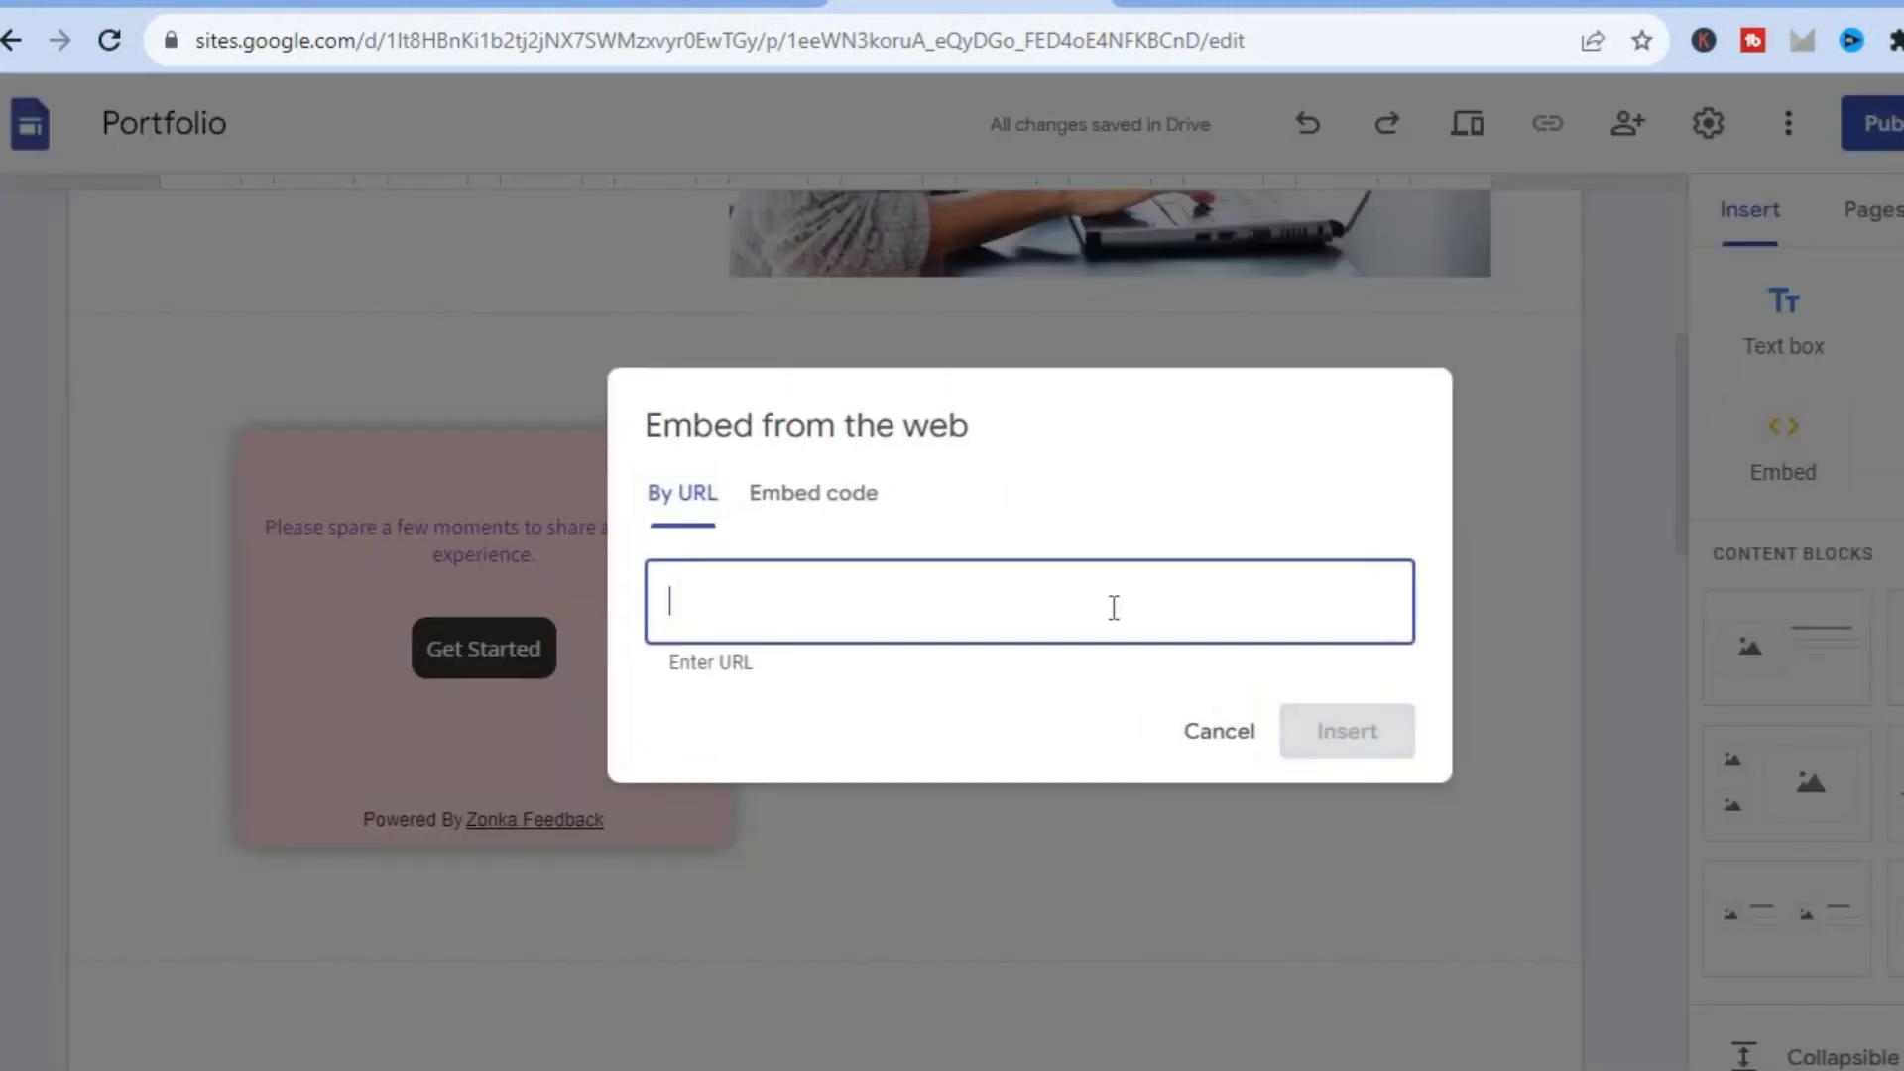
{"action": "left_click", "coordinate": [855, 501]}
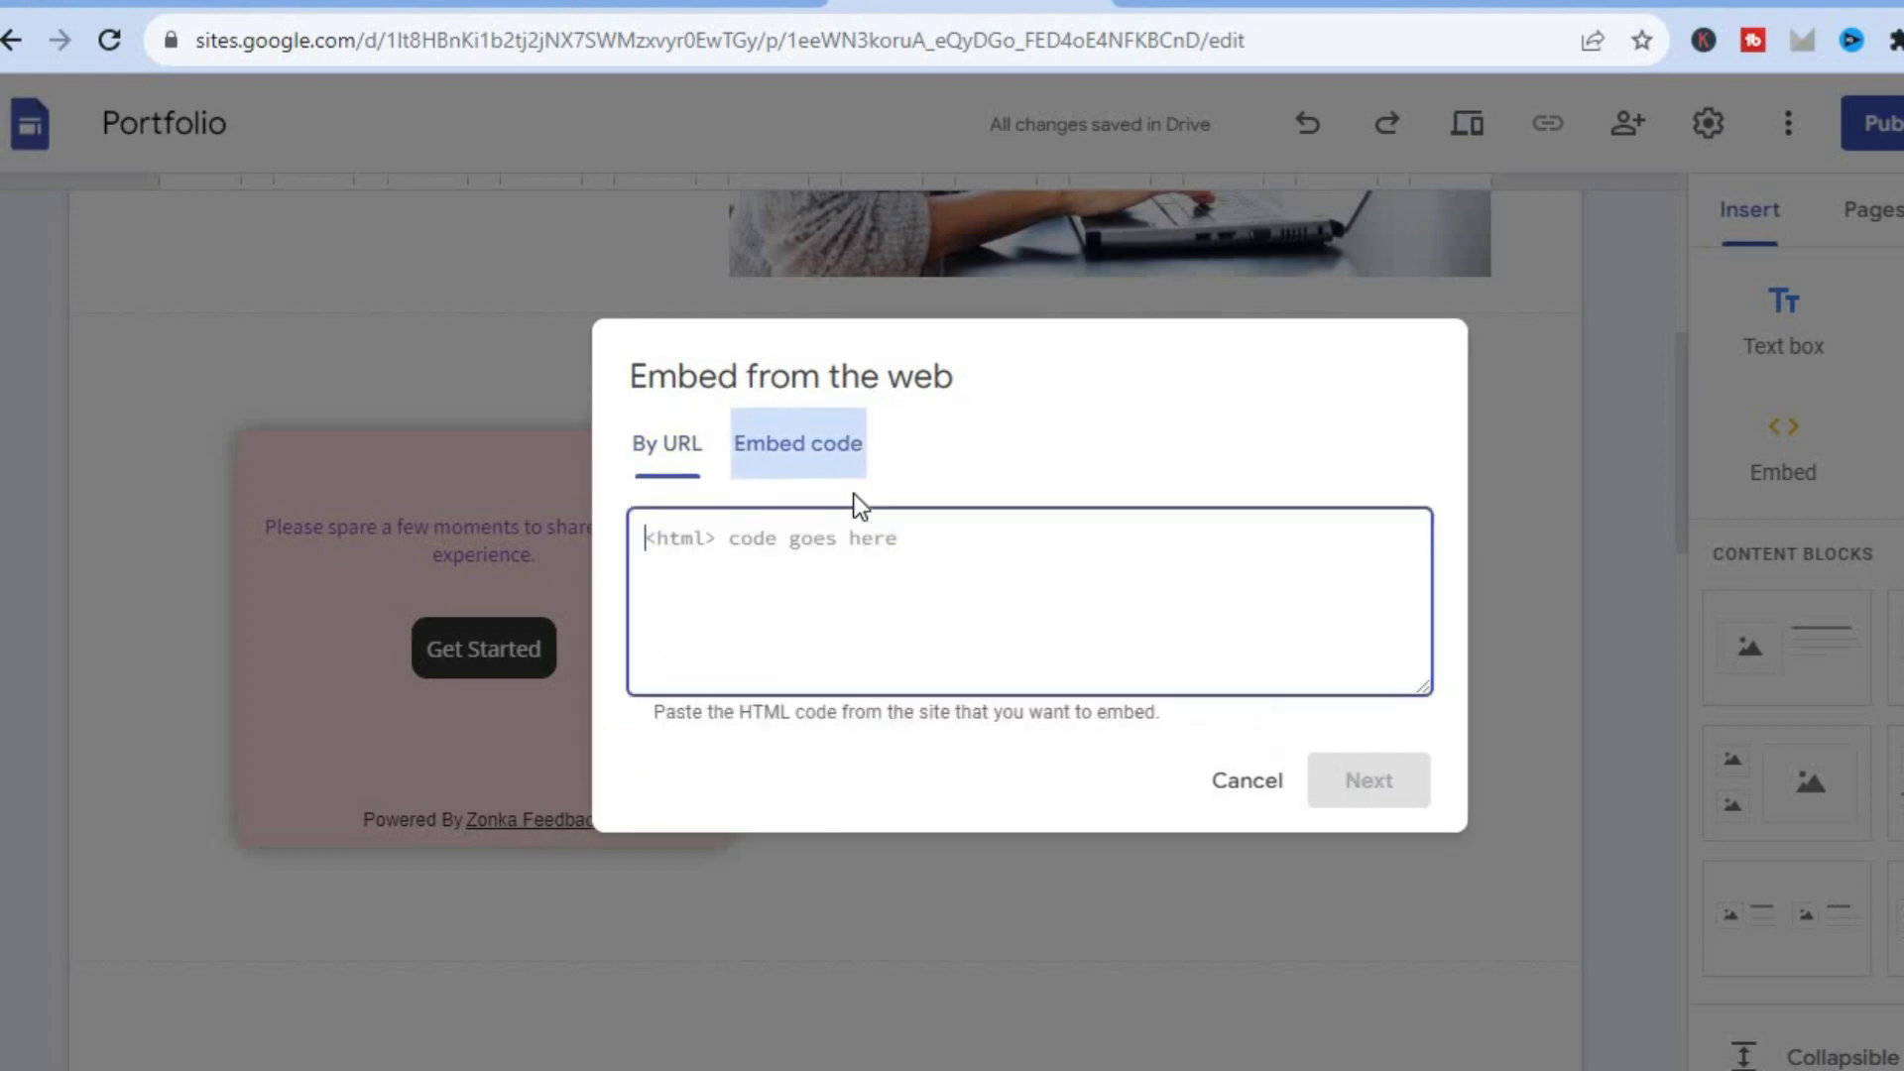
{"action": "right_click", "coordinate": [799, 543]}
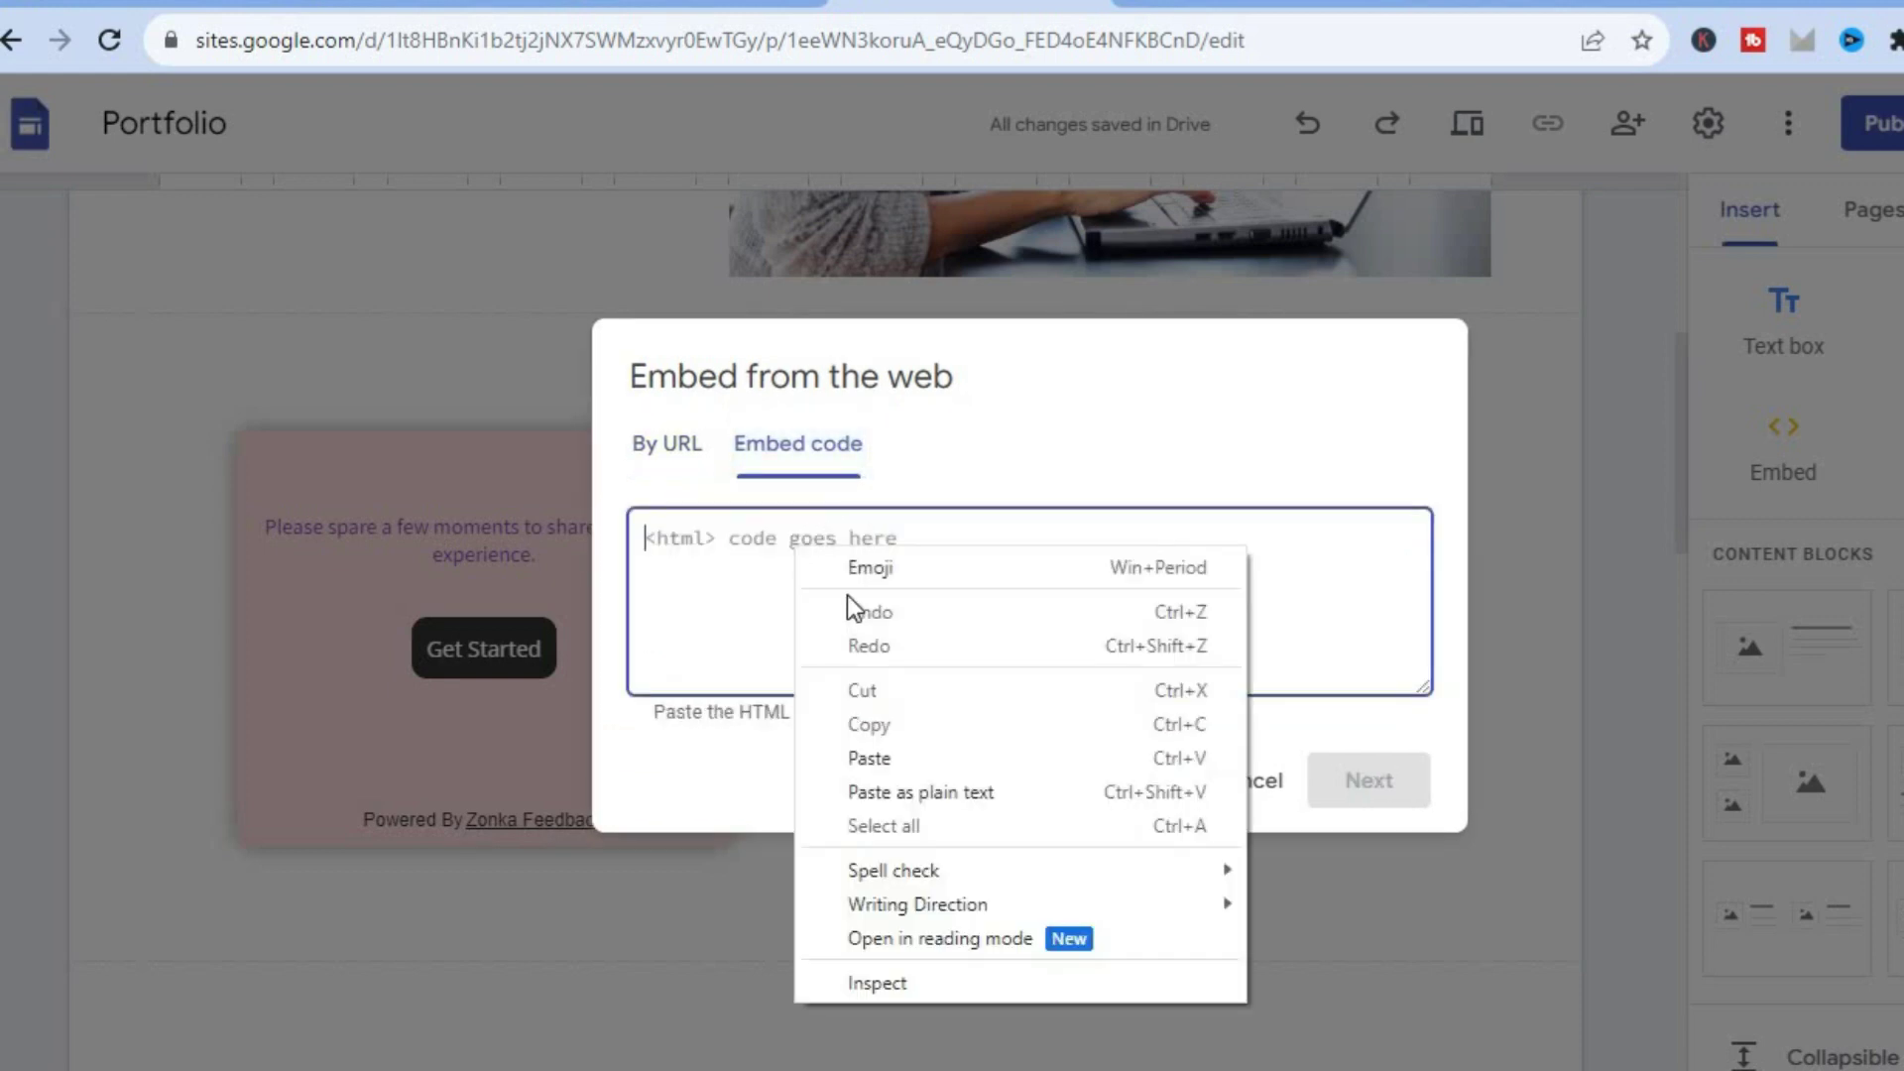
{"action": "left_click", "coordinate": [932, 753]}
{"action": "left_click", "coordinate": [1388, 799]}
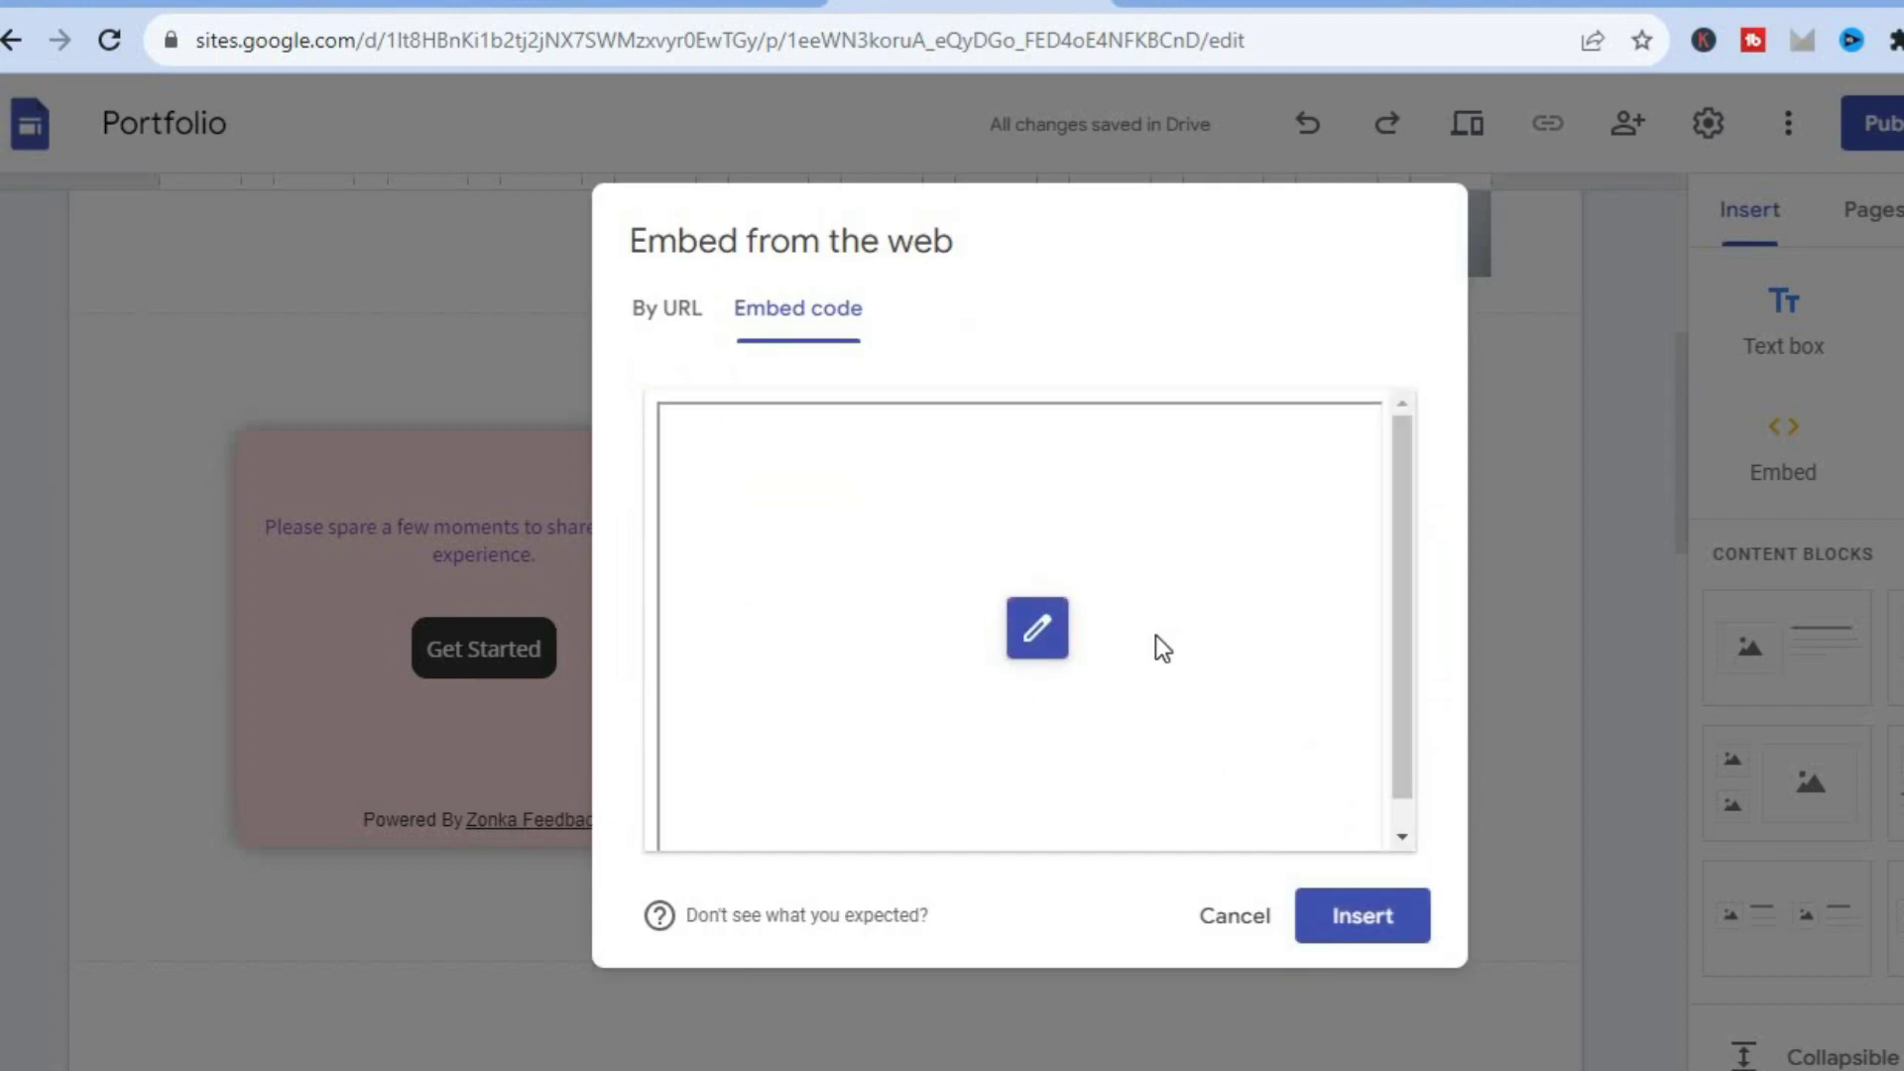
{"action": "left_click", "coordinate": [1365, 911]}
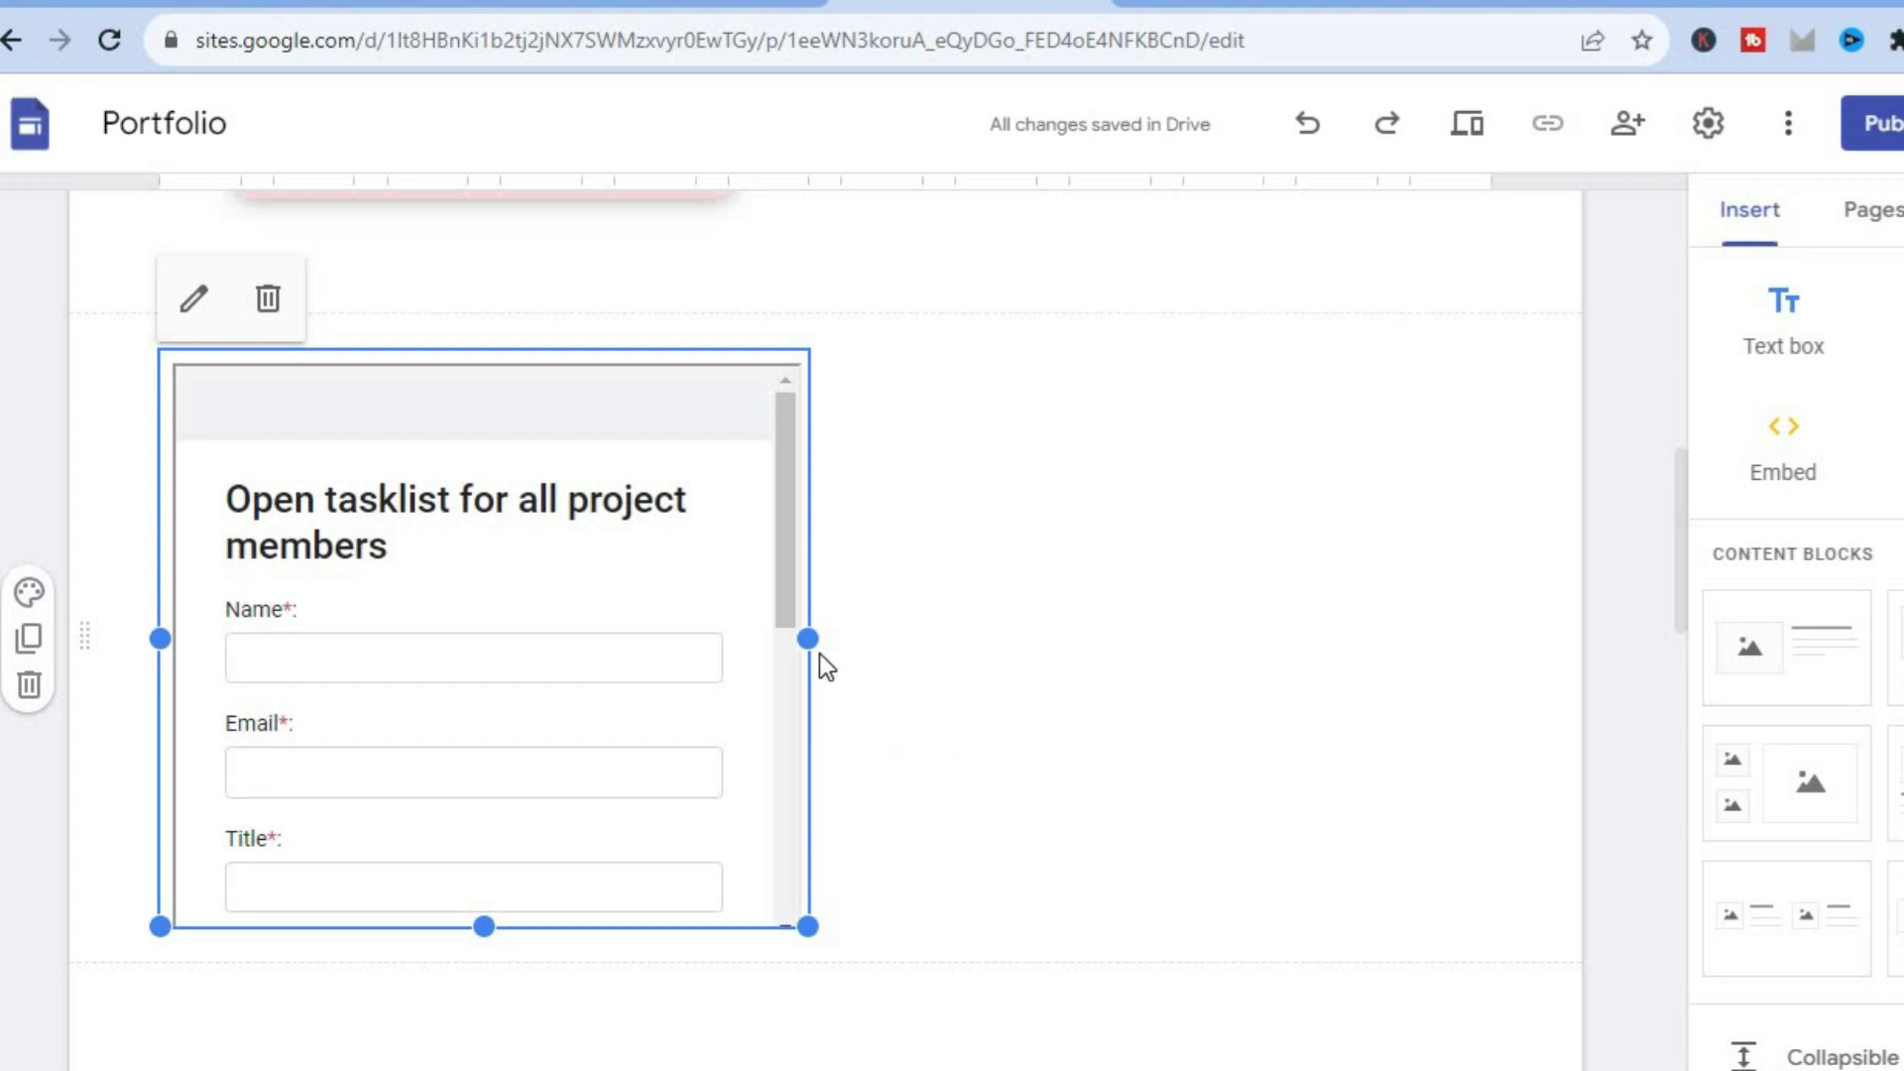
- Enlarge the embedded form on the Portfolio page by making it wider and taller
{"action": "left_click_drag", "start_coordinate": [808, 639], "coordinate": [1086, 644]}
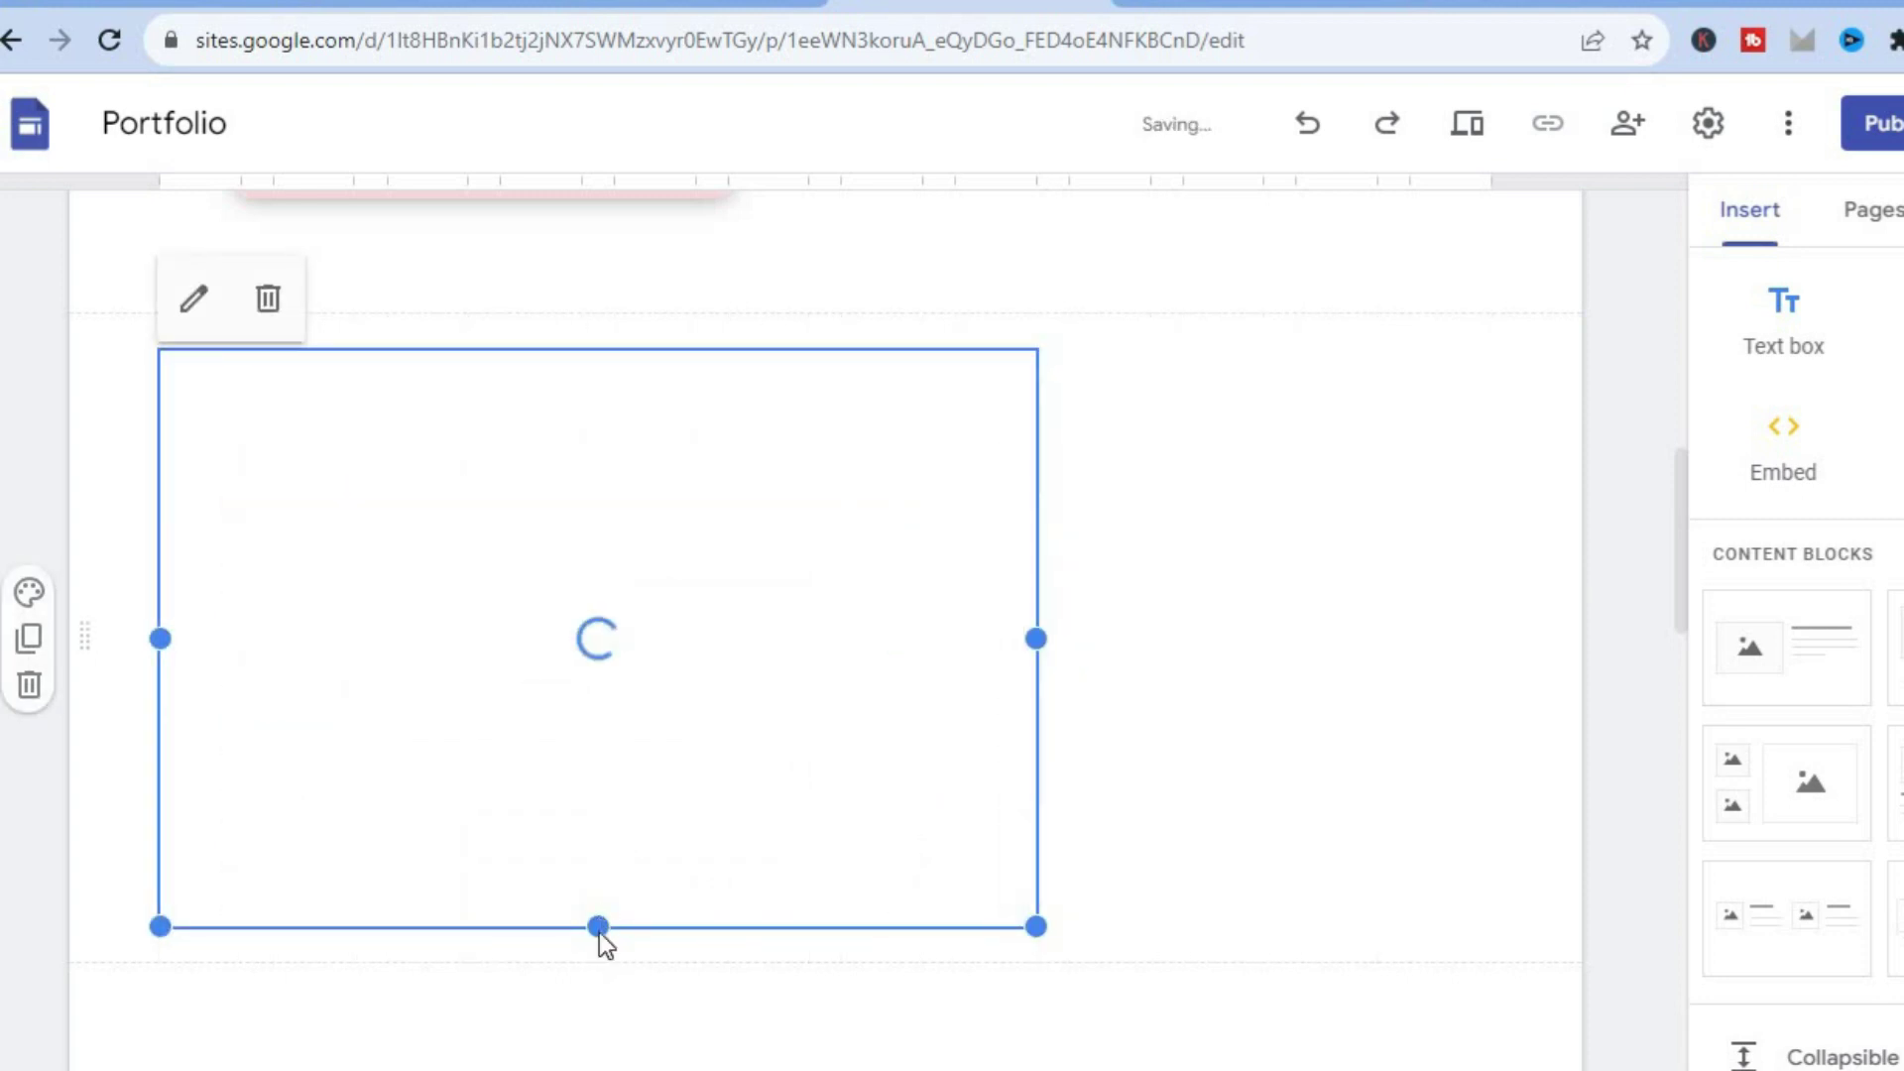
{"action": "left_click_drag", "start_coordinate": [597, 928], "coordinate": [598, 1044]}
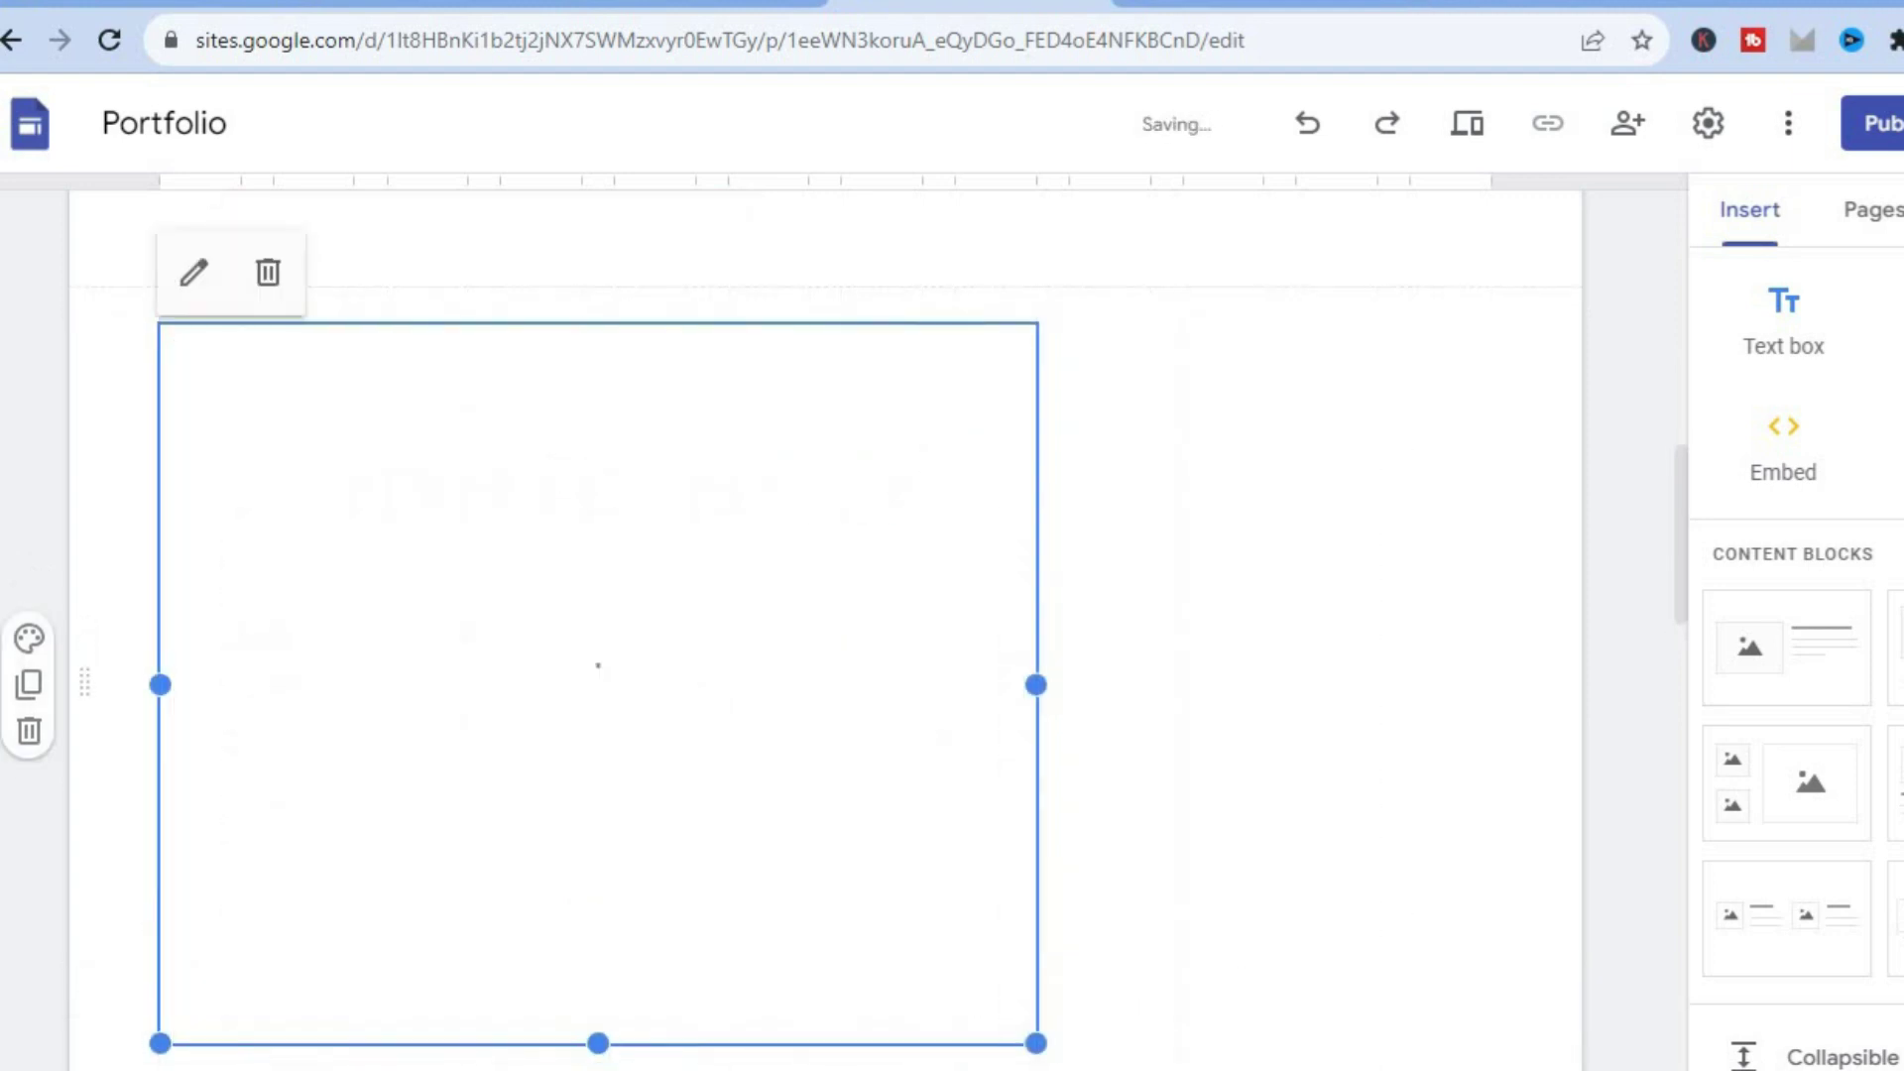